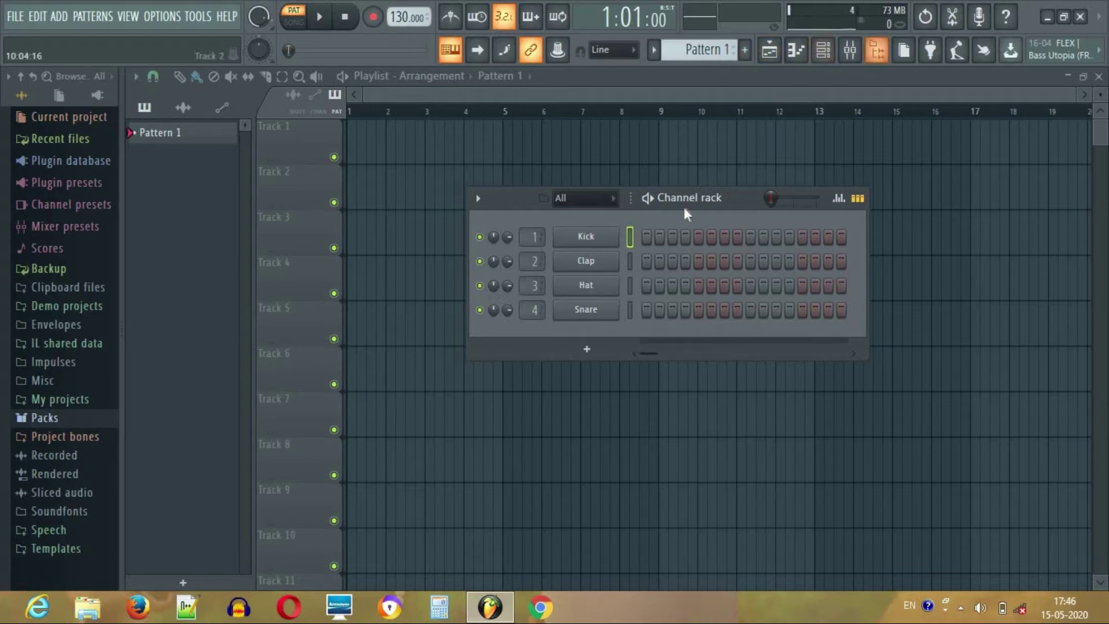
- Reposition the channel rack slightly higher and bring the playlist in front of it
{"action": "left_click_drag", "start_coordinate": [688, 195], "coordinate": [721, 155]}
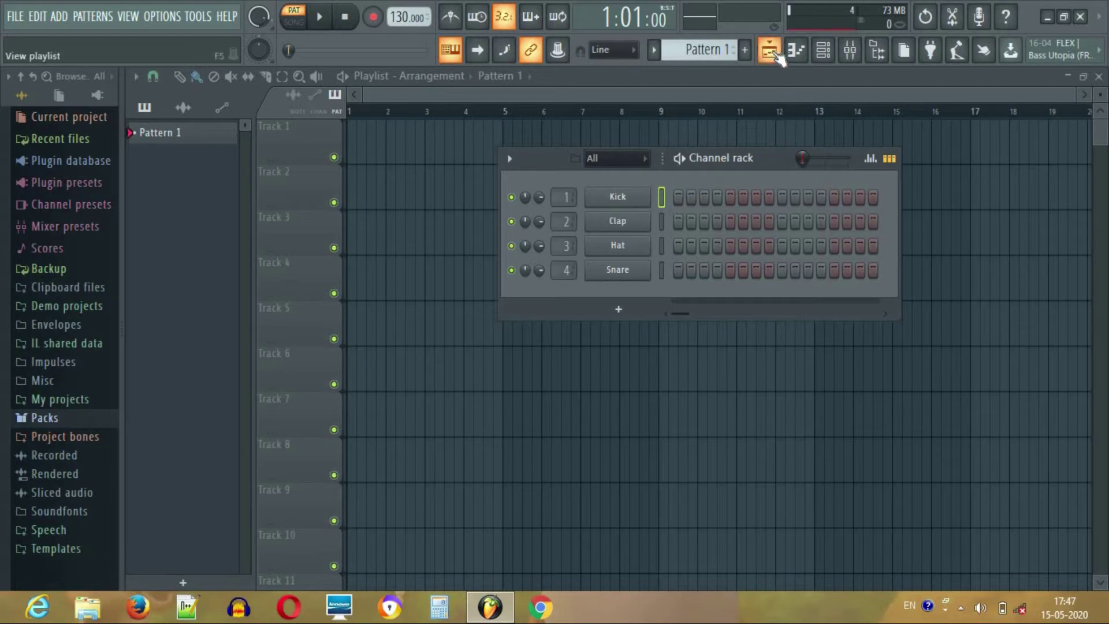
{"action": "left_click", "coordinate": [774, 52]}
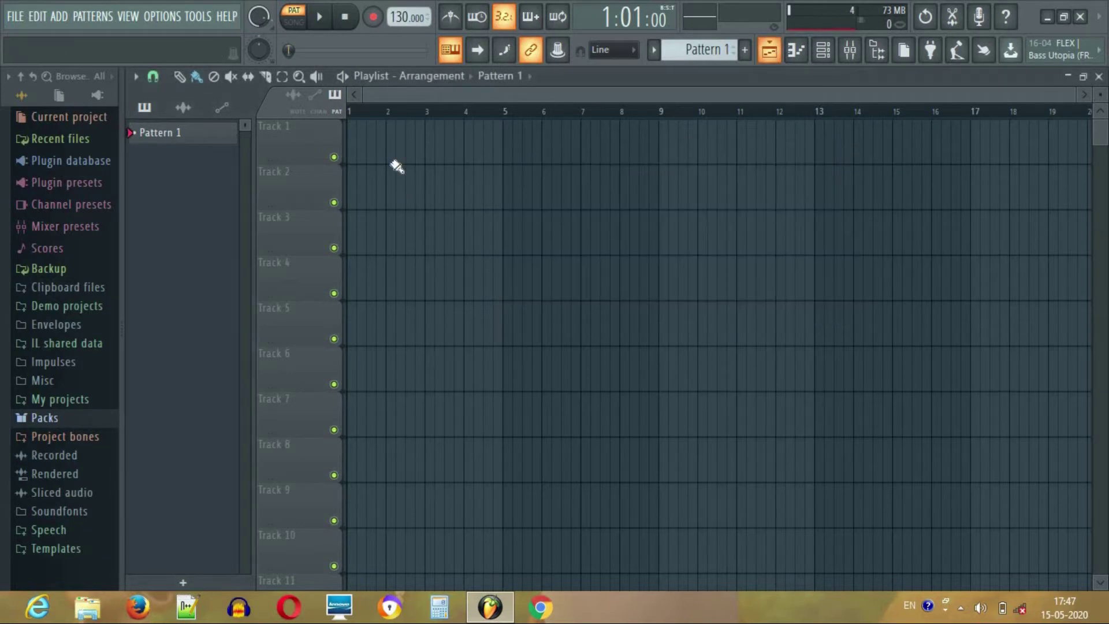
{"action": "left_click", "coordinate": [772, 51]}
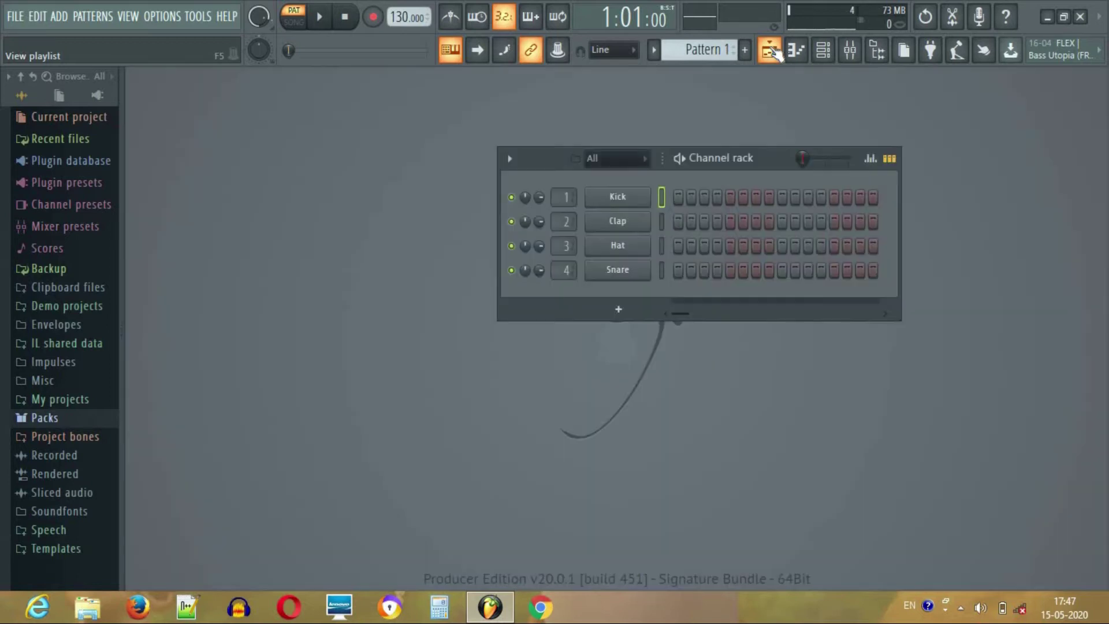
{"action": "left_click", "coordinate": [773, 52]}
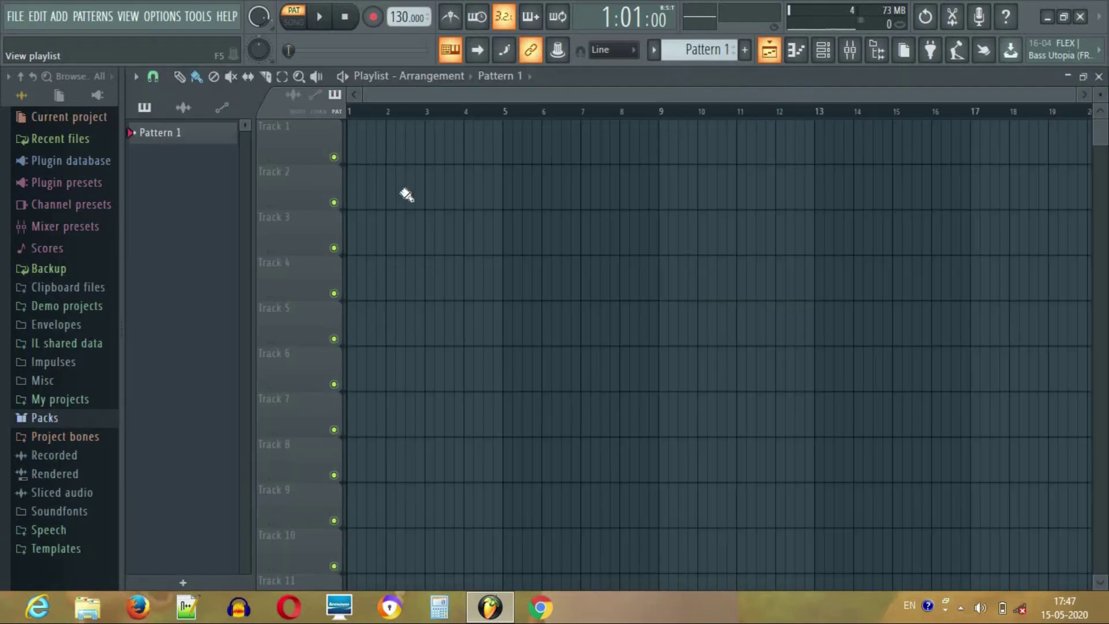
- Try placing Pattern 1 clips at bars 1 and 2 of Track 1, and delete them
{"action": "left_click", "coordinate": [354, 153]}
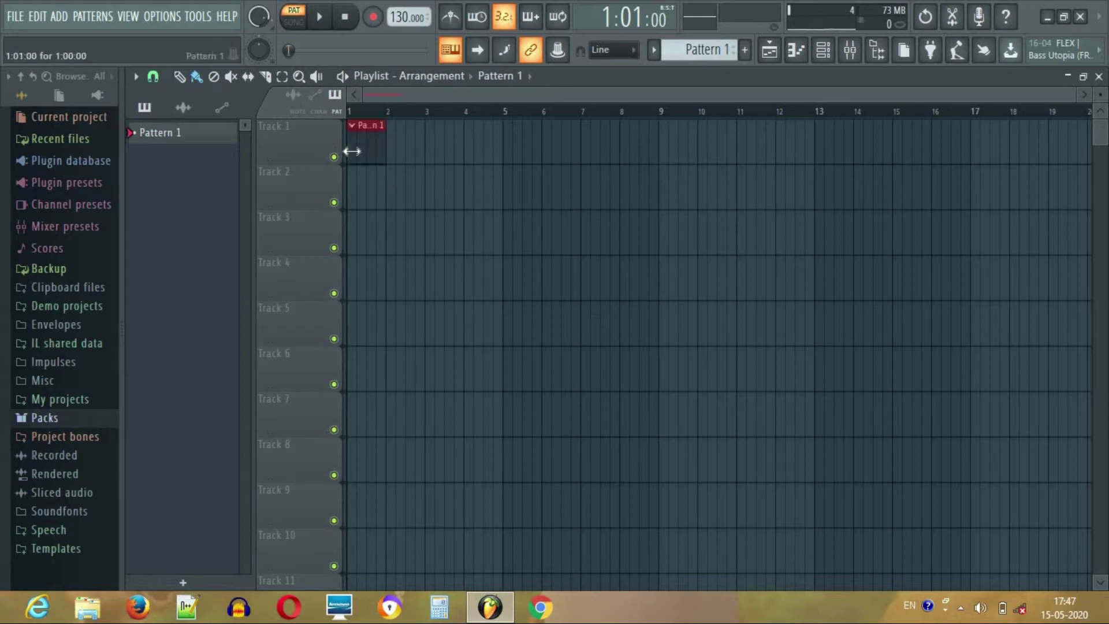
{"action": "left_click", "coordinate": [398, 148]}
{"action": "right_click", "coordinate": [399, 148]}
{"action": "right_click", "coordinate": [365, 147]}
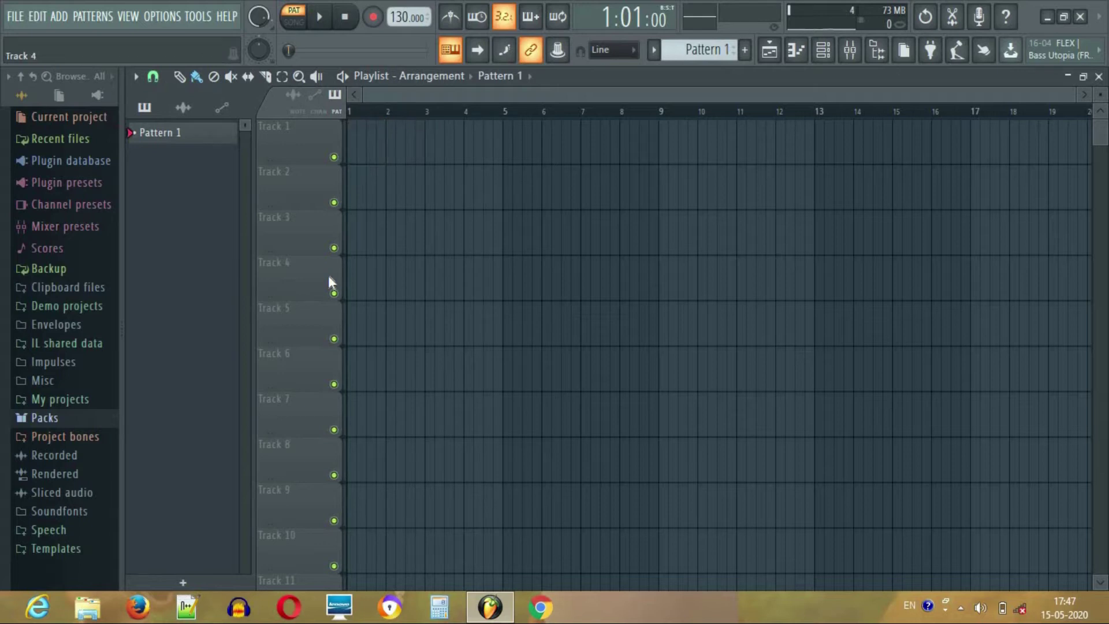
- Place four Pattern 1 clips in a row on Track 1, at bars 1 to 4
{"action": "left_click", "coordinate": [366, 155]}
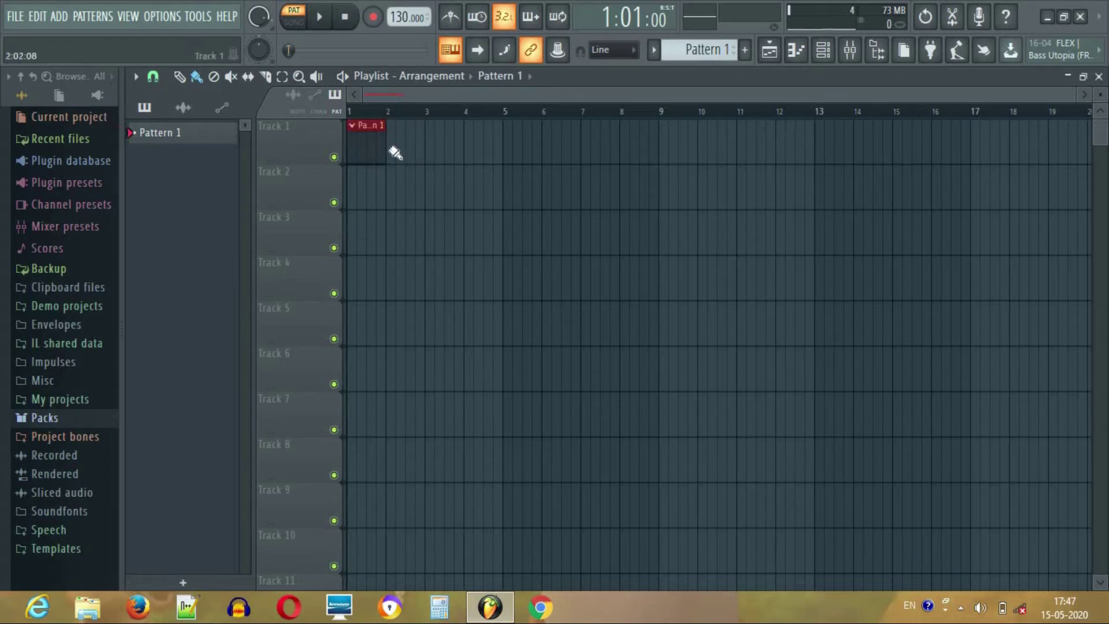
{"action": "left_click", "coordinate": [399, 147]}
{"action": "left_click", "coordinate": [445, 153]}
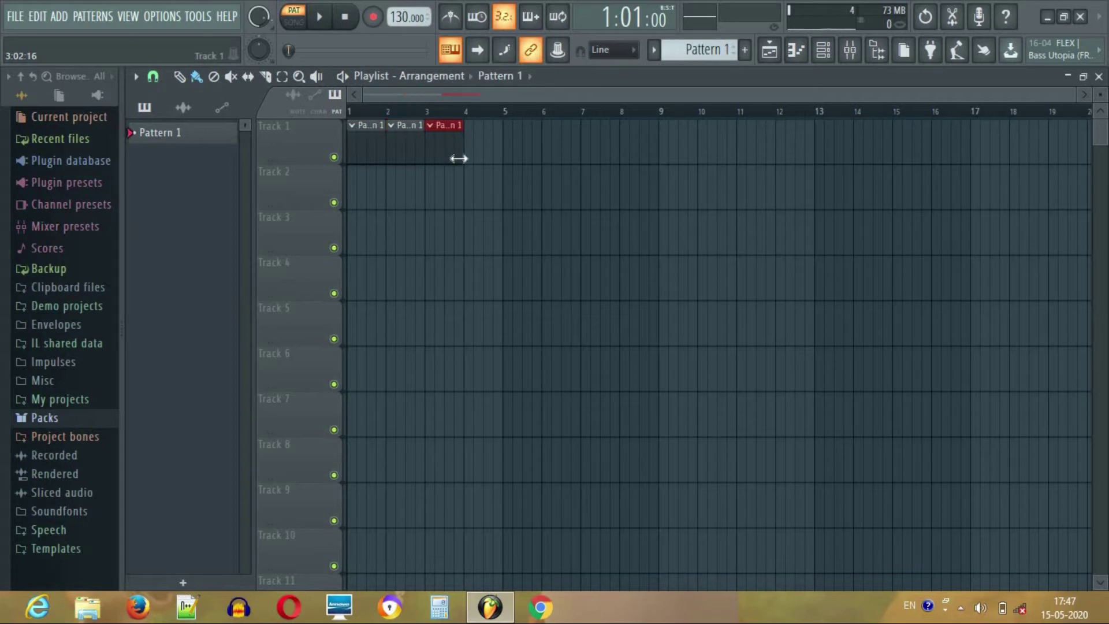
{"action": "left_click", "coordinate": [477, 152]}
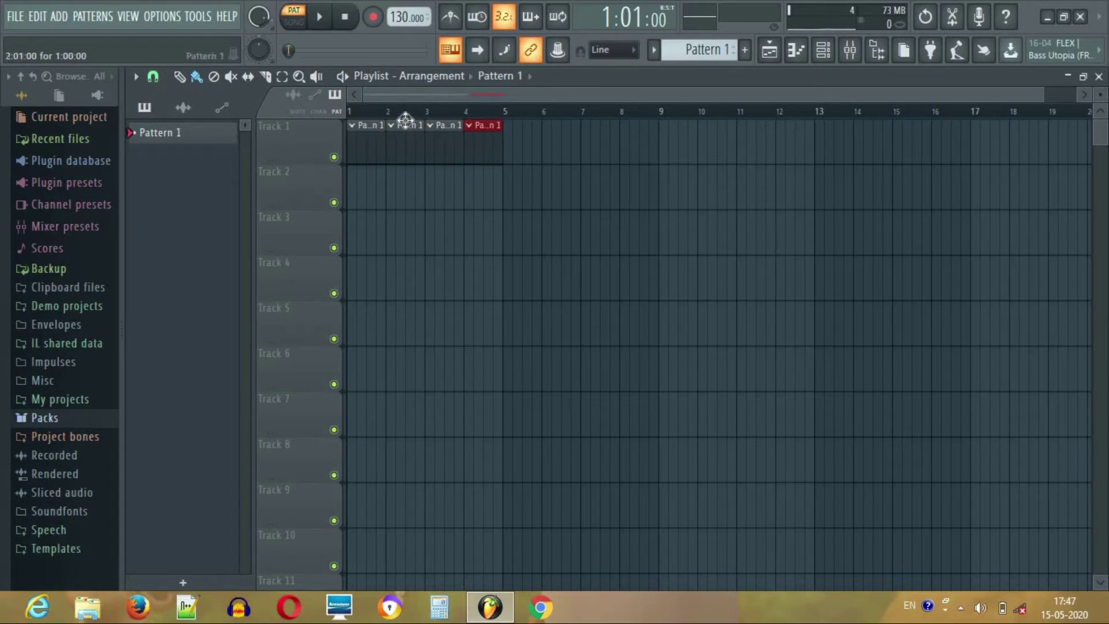
- Delete the Pattern 1 clips at bars 2, 3 and 4 of Track 1, keeping the one at bar 1
{"action": "right_click", "coordinate": [416, 141]}
{"action": "right_click", "coordinate": [453, 125]}
{"action": "right_click", "coordinate": [469, 126]}
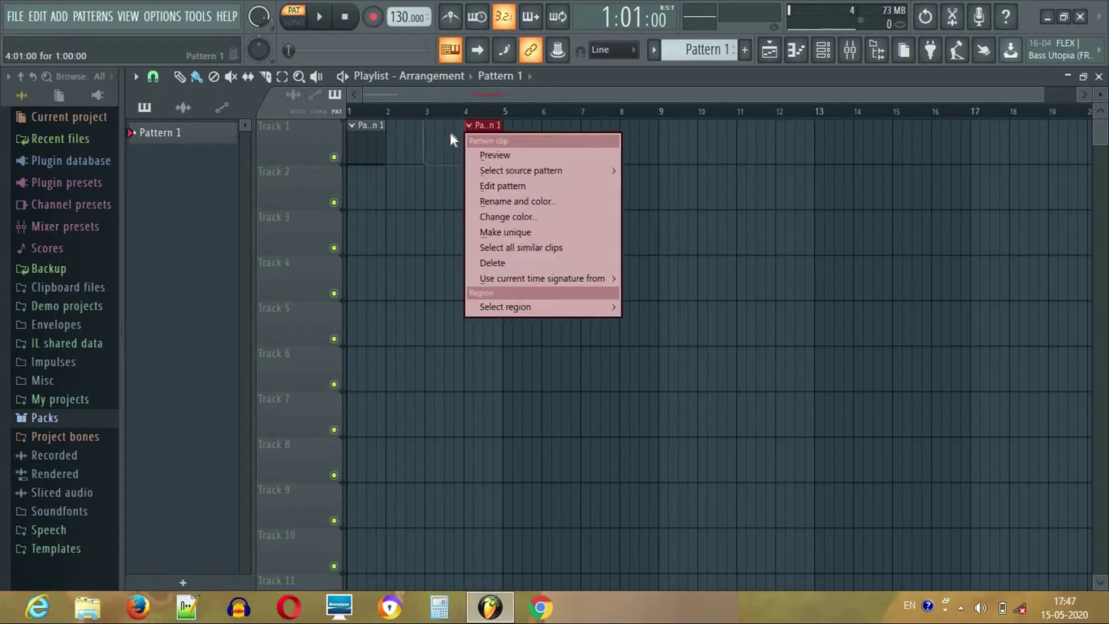
{"action": "right_click", "coordinate": [482, 126]}
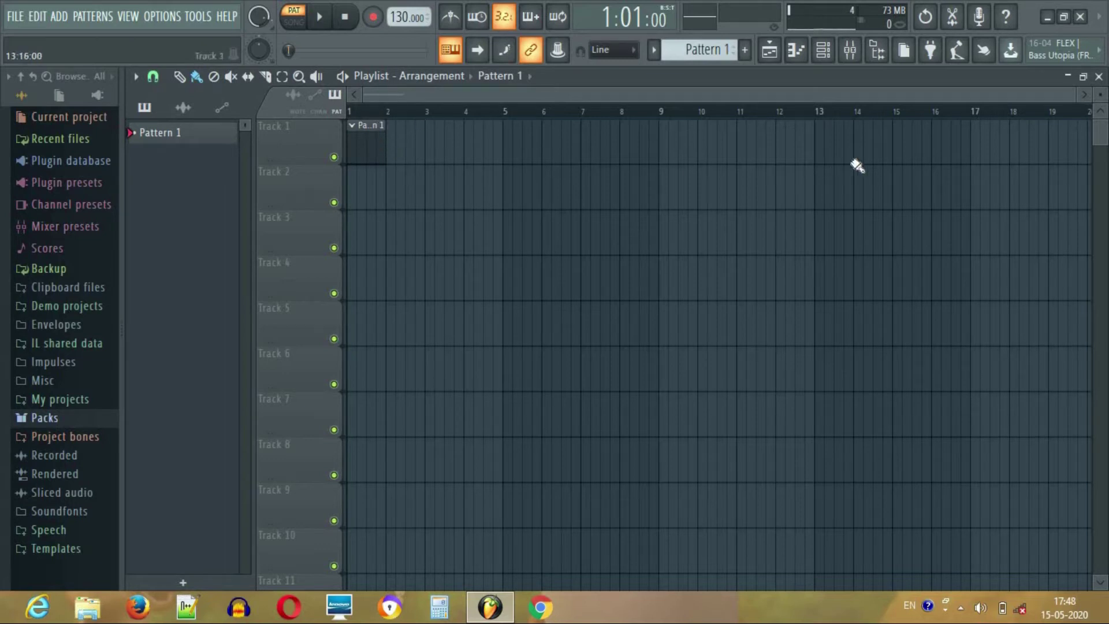
- Zoom the playlist timeline in and back out, and collapse and re-expand Track 1
{"action": "left_click_drag", "start_coordinate": [1071, 94], "coordinate": [512, 88]}
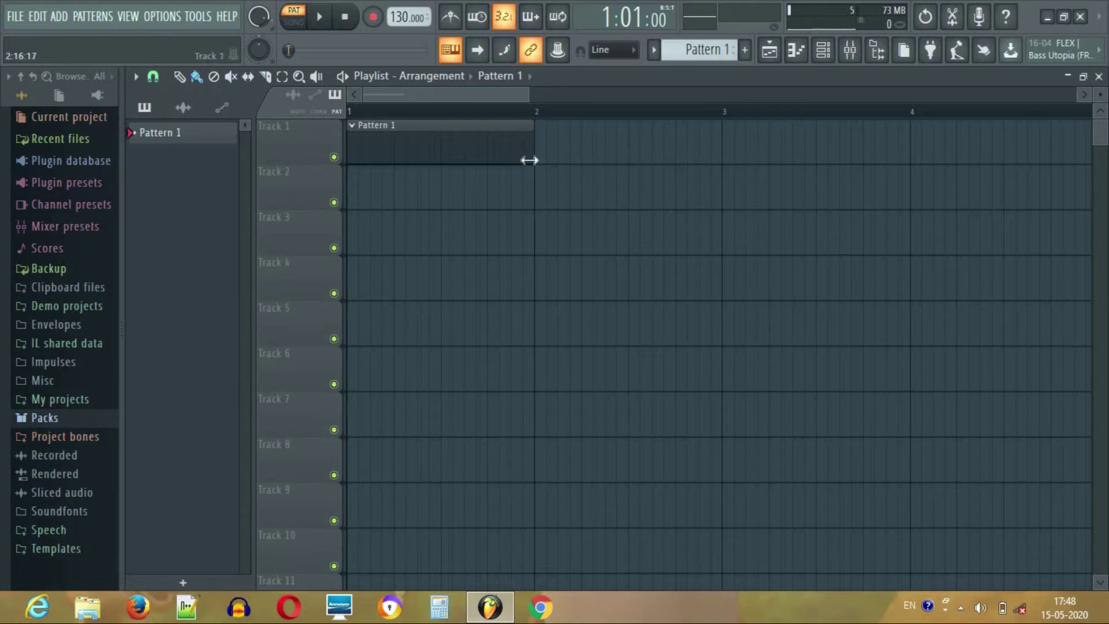
{"action": "left_click_drag", "start_coordinate": [565, 105], "coordinate": [985, 141]}
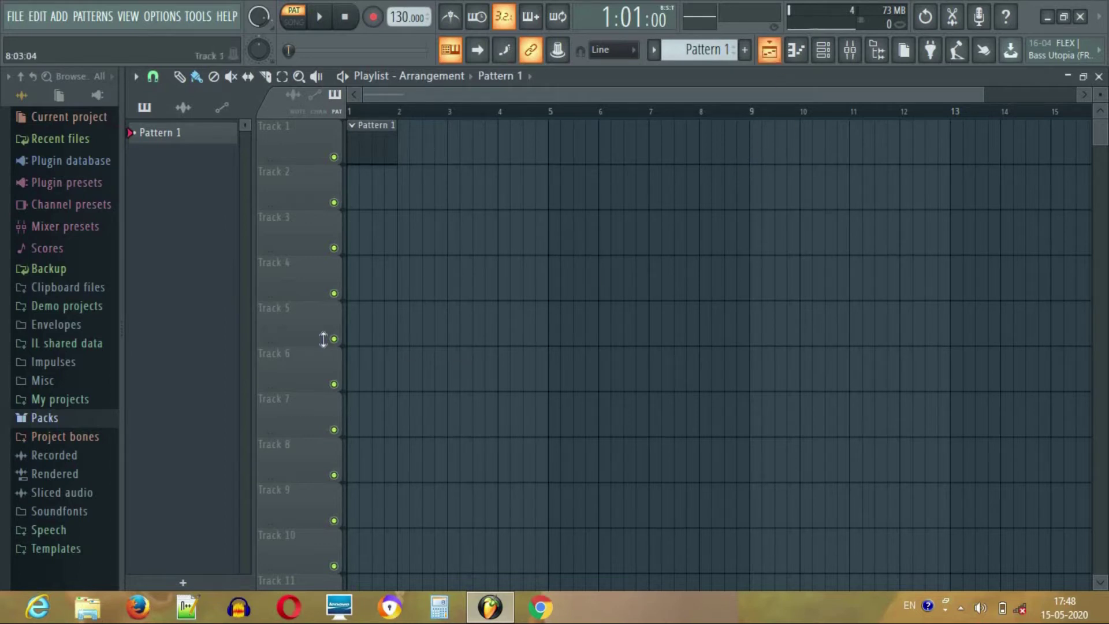
{"action": "right_click", "coordinate": [278, 134]}
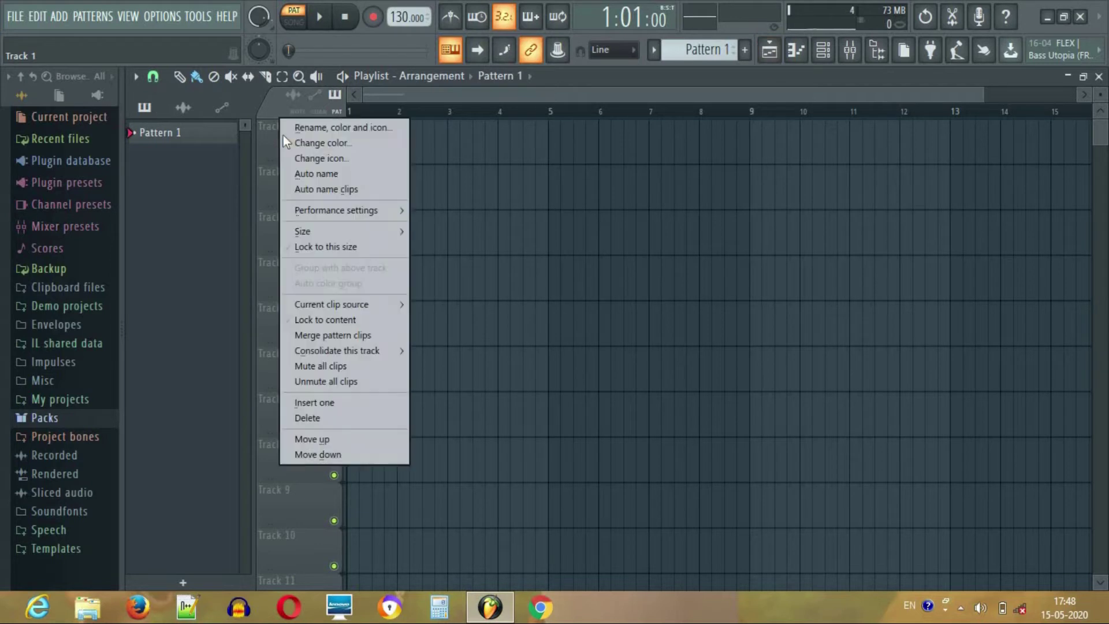
{"action": "left_click", "coordinate": [262, 129]}
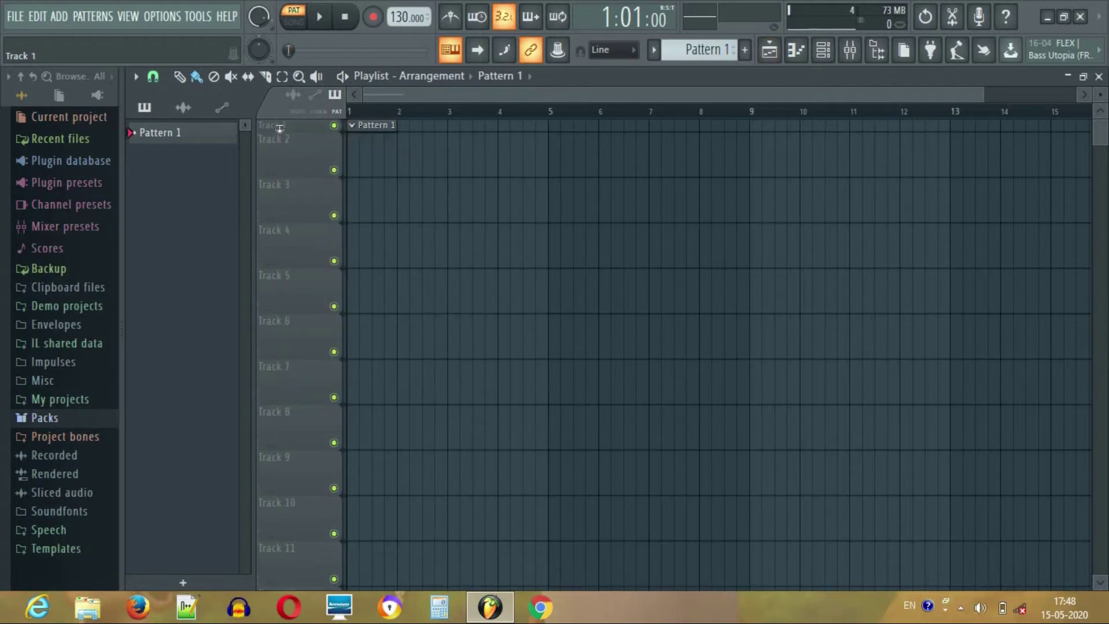
{"action": "left_click", "coordinate": [284, 126]}
- Open the name, color and icon editor for Track 1, show its color palette and cancel the edit
{"action": "right_click", "coordinate": [286, 138]}
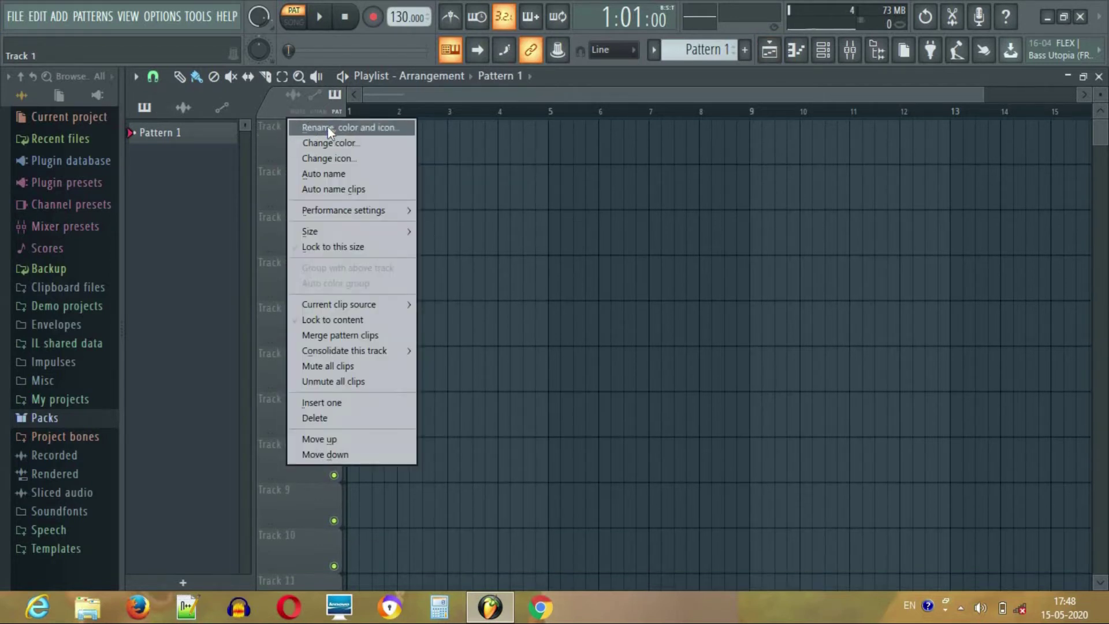
{"action": "left_click", "coordinate": [327, 127]}
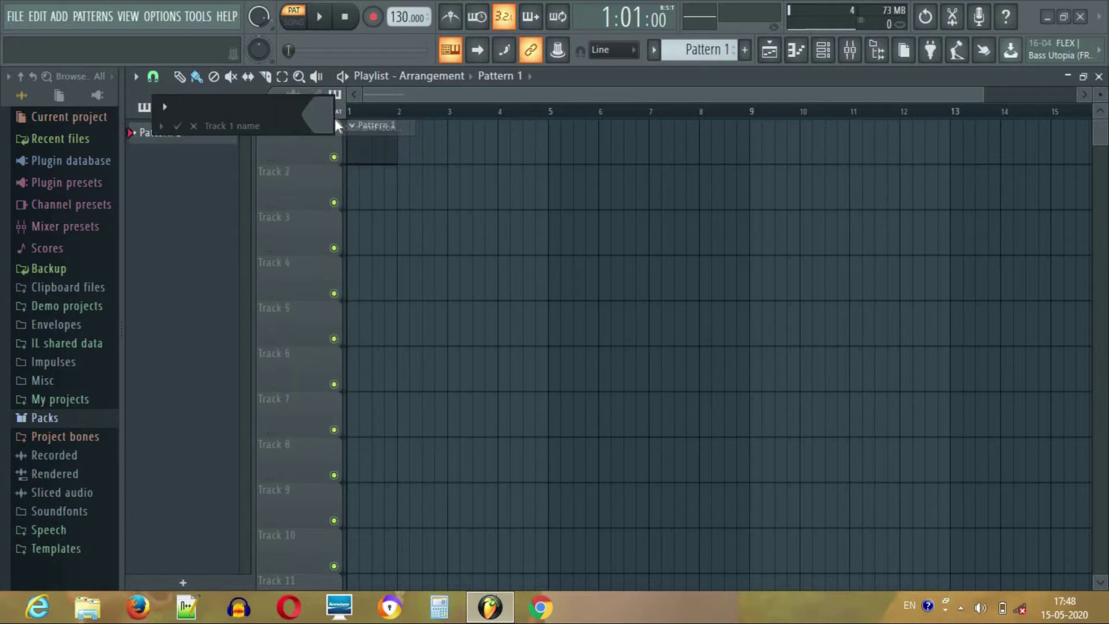
{"action": "left_click", "coordinate": [328, 120]}
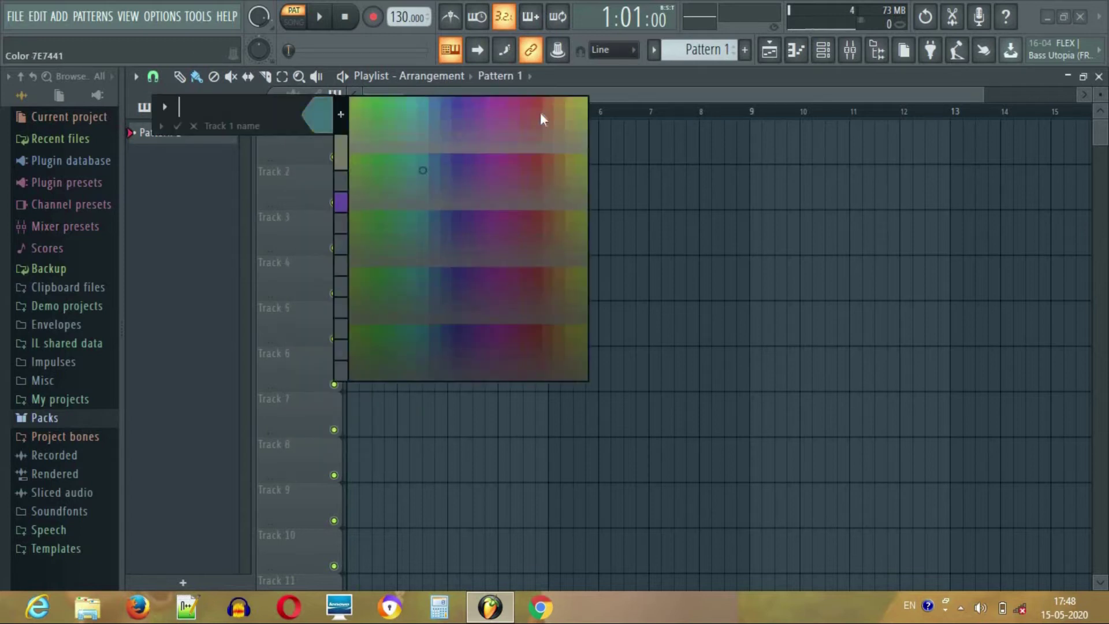
{"action": "left_click", "coordinate": [195, 126]}
{"action": "left_click", "coordinate": [194, 126]}
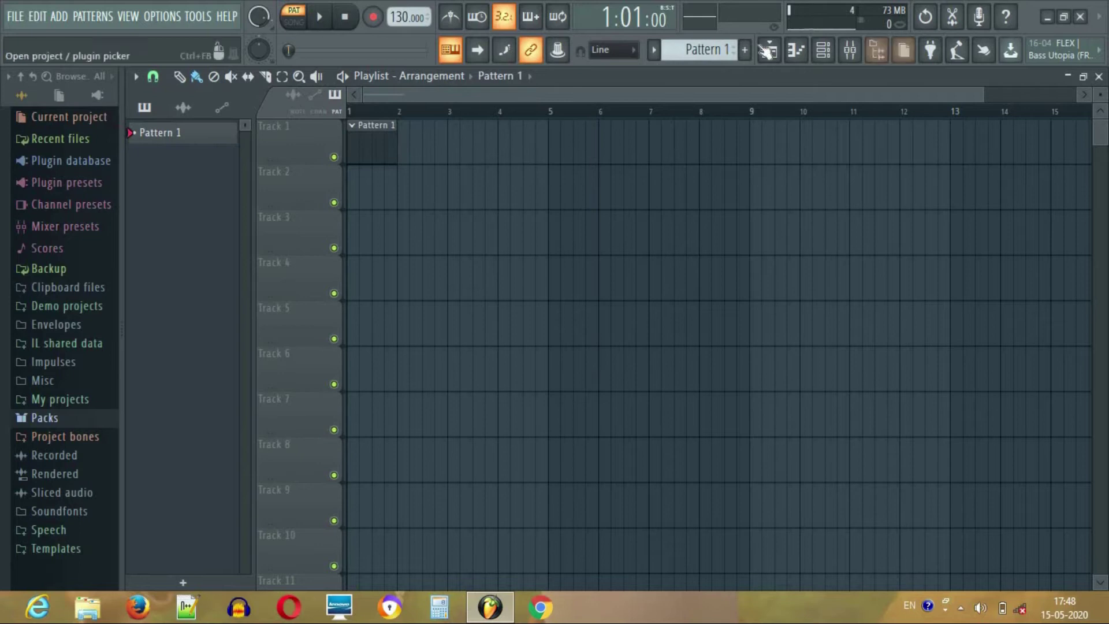
- Draw the notes E5, G#5 and C6 in the Kick channel's piano roll and play them back briefly
{"action": "left_click", "coordinate": [800, 50]}
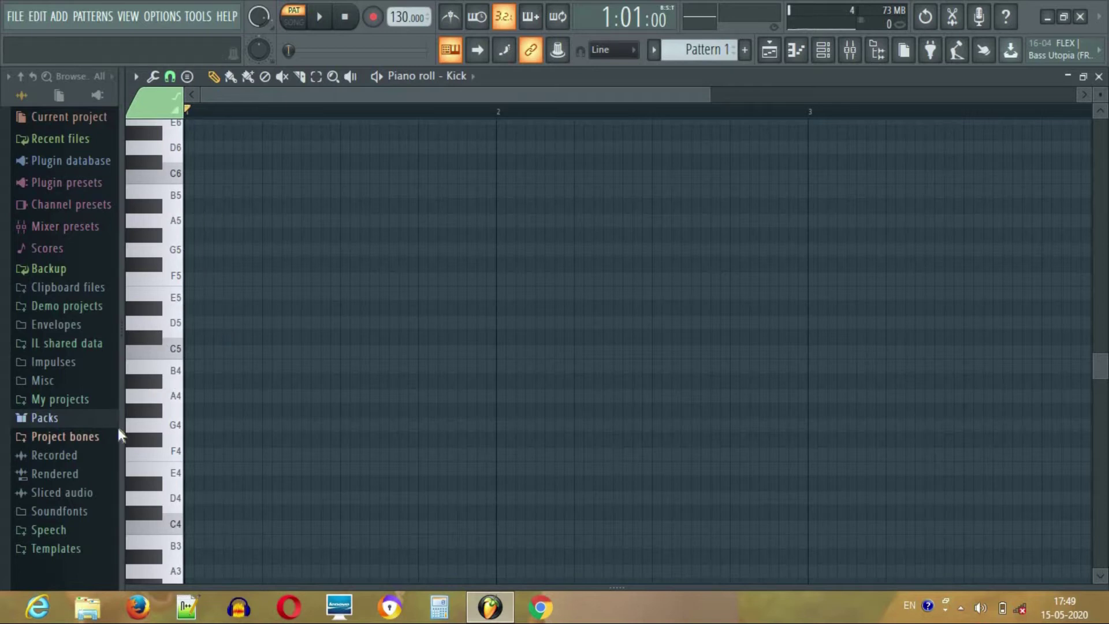
{"action": "left_click", "coordinate": [191, 294]}
{"action": "left_click", "coordinate": [218, 234]}
{"action": "left_click", "coordinate": [287, 176]}
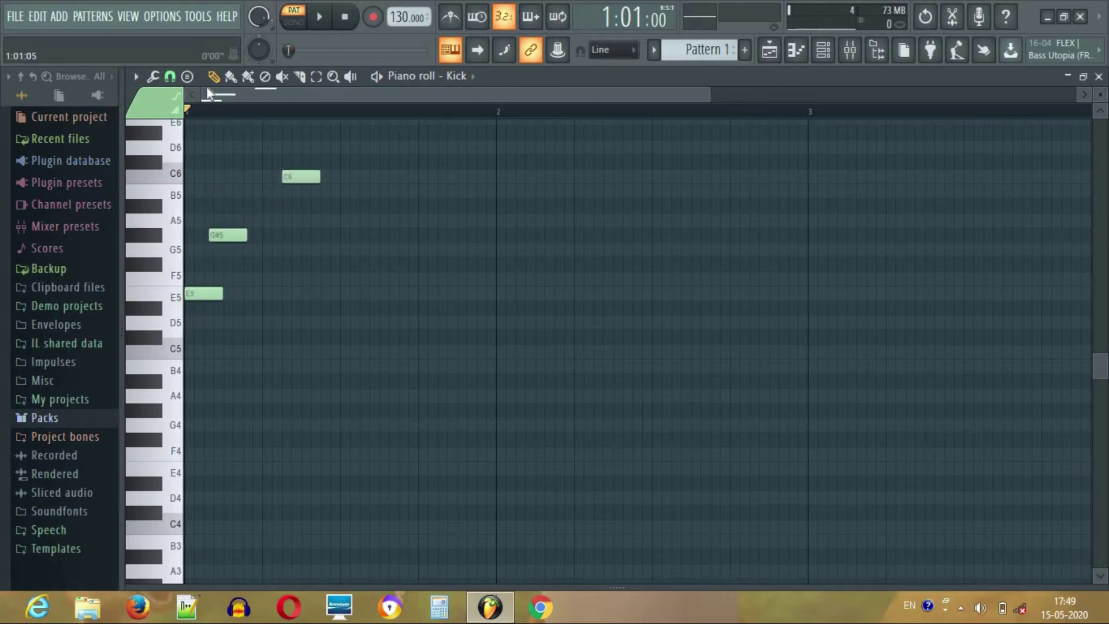
{"action": "left_click", "coordinate": [318, 17]}
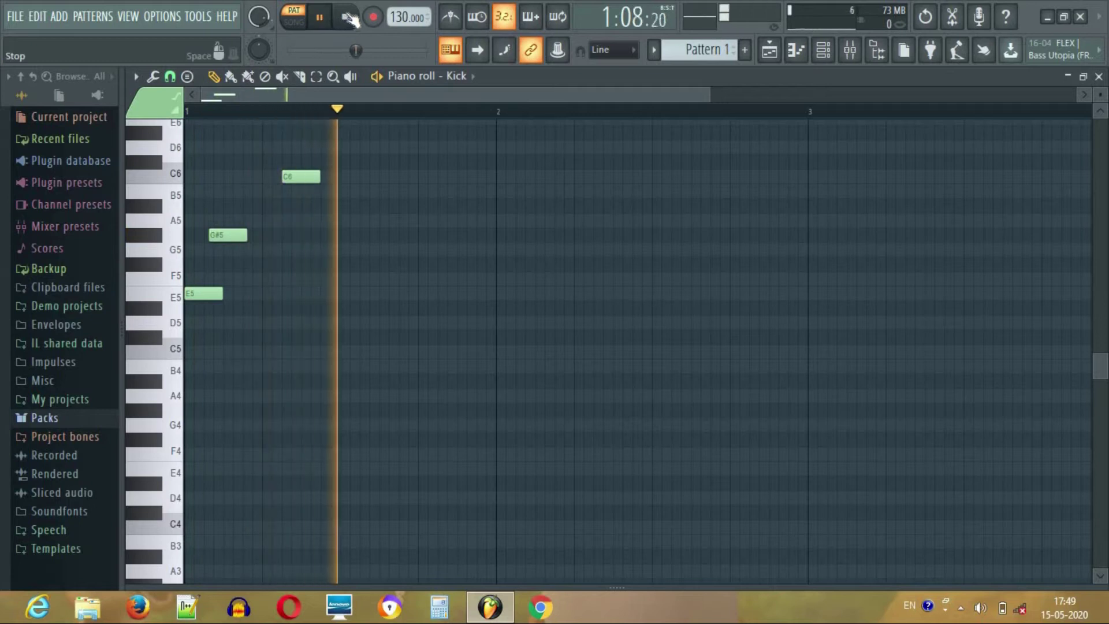
{"action": "left_click", "coordinate": [348, 17]}
- Delete the C6, G#5 and E5 notes from the Kick channel's piano roll
{"action": "right_click", "coordinate": [300, 176]}
{"action": "right_click", "coordinate": [227, 234]}
{"action": "right_click", "coordinate": [203, 294]}
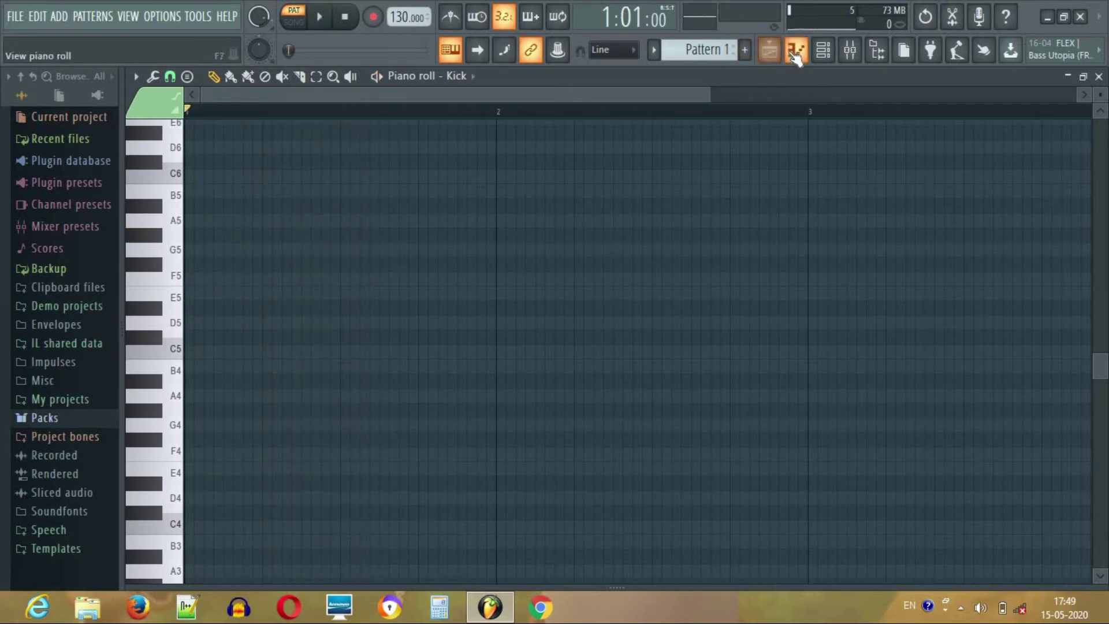
- Show the channel rack over the playlist and delete its Snare channel
{"action": "left_click", "coordinate": [822, 50]}
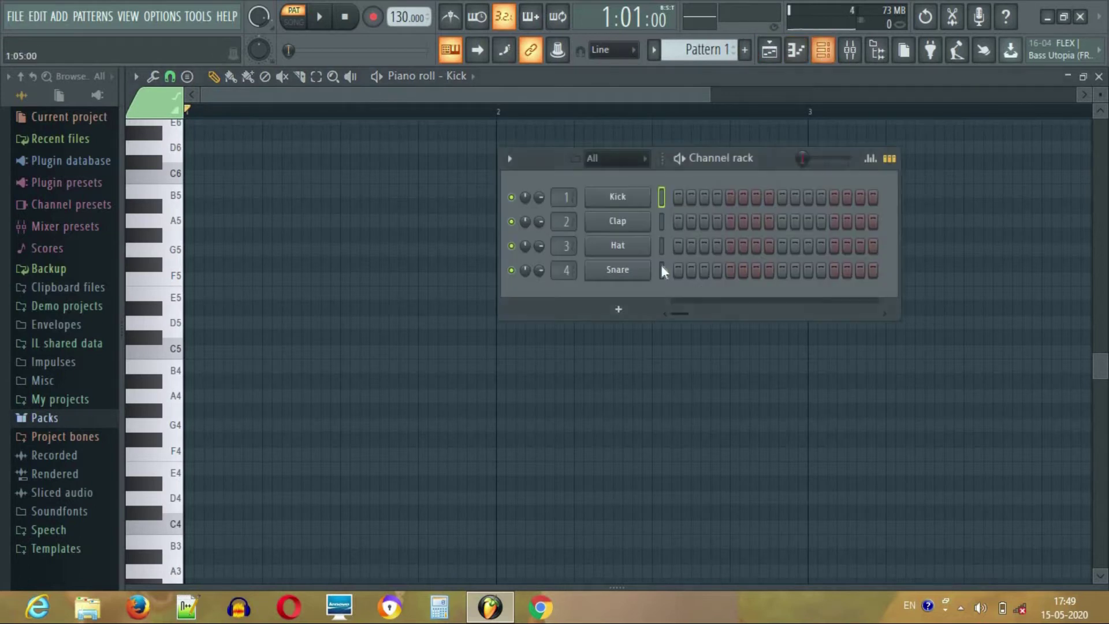
{"action": "left_click", "coordinate": [823, 50]}
{"action": "left_click_drag", "start_coordinate": [715, 161], "coordinate": [601, 257]}
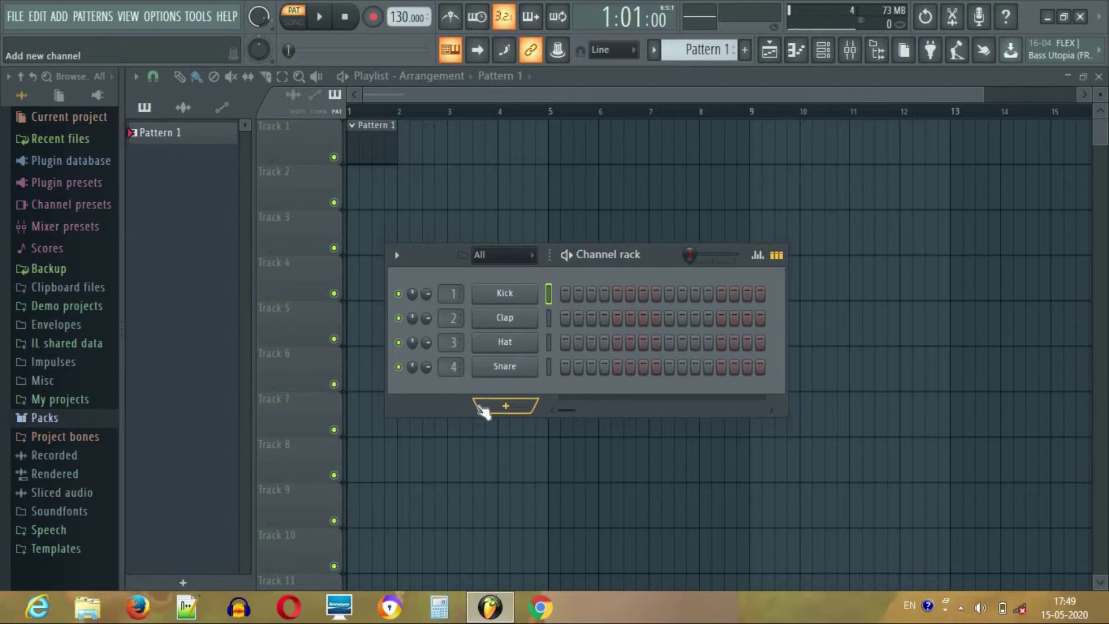
{"action": "right_click", "coordinate": [518, 373]}
{"action": "left_click", "coordinate": [579, 538]}
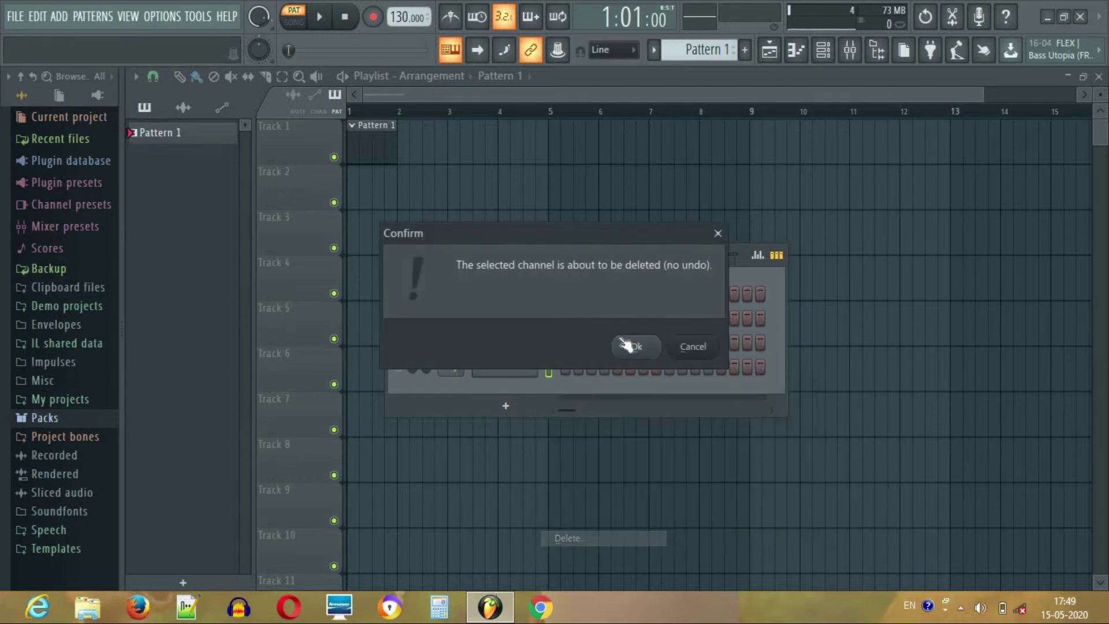
{"action": "left_click", "coordinate": [627, 345]}
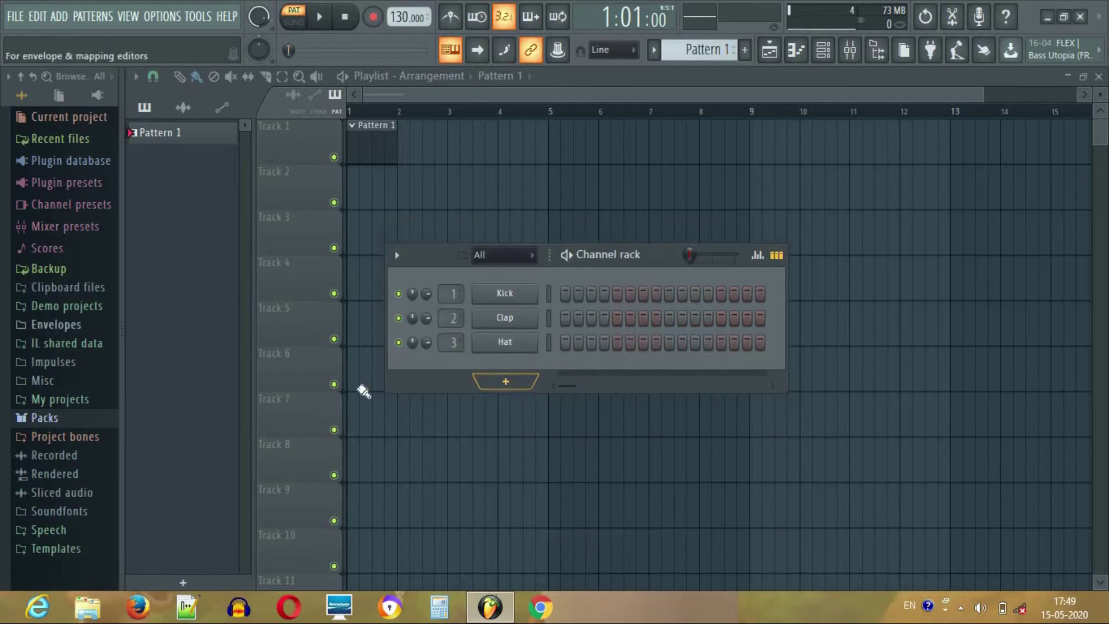
- Add the 707 Snare sample from the Snares folder of the Drums packs as a new channel below Hat
{"action": "left_click", "coordinate": [52, 417]}
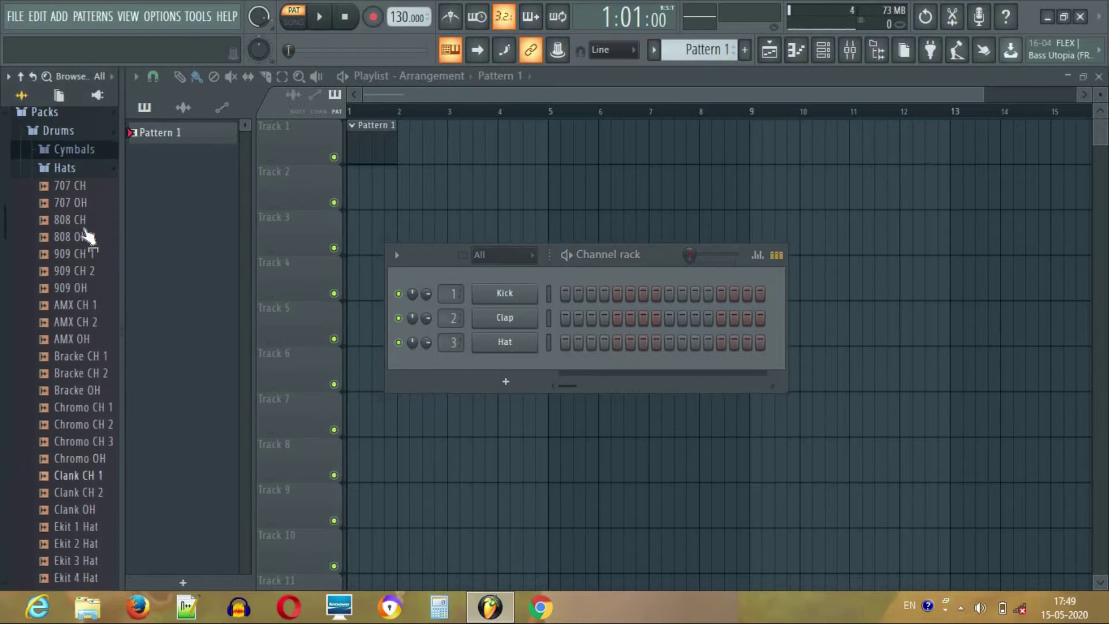
{"action": "left_click", "coordinate": [63, 169]}
{"action": "left_click", "coordinate": [65, 286]}
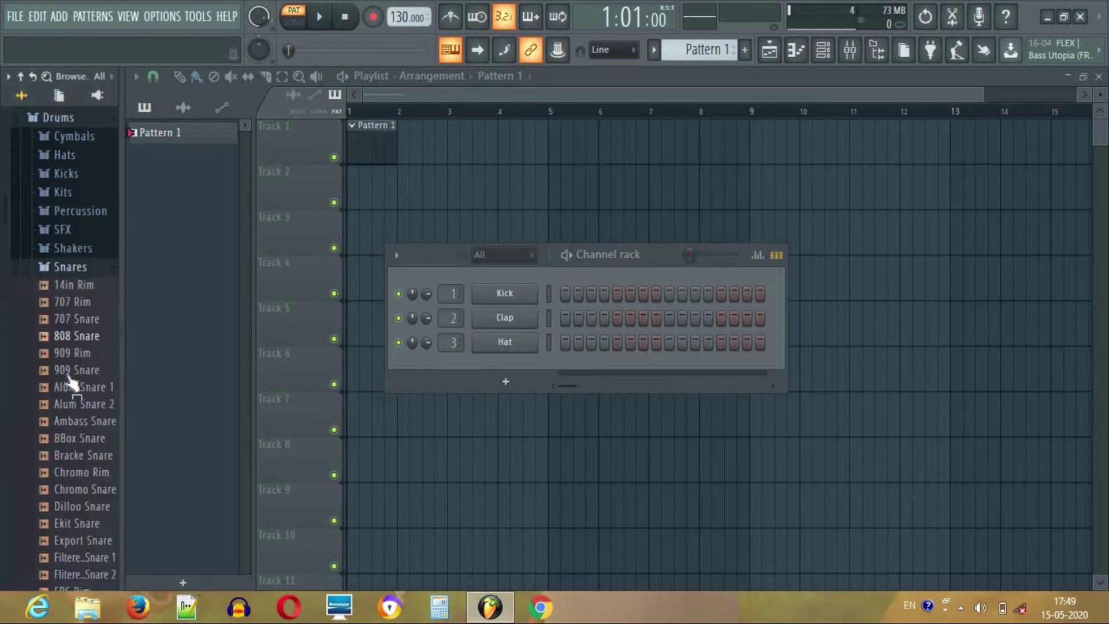
{"action": "left_click", "coordinate": [76, 337]}
{"action": "left_click_drag", "start_coordinate": [77, 340], "coordinate": [489, 370]}
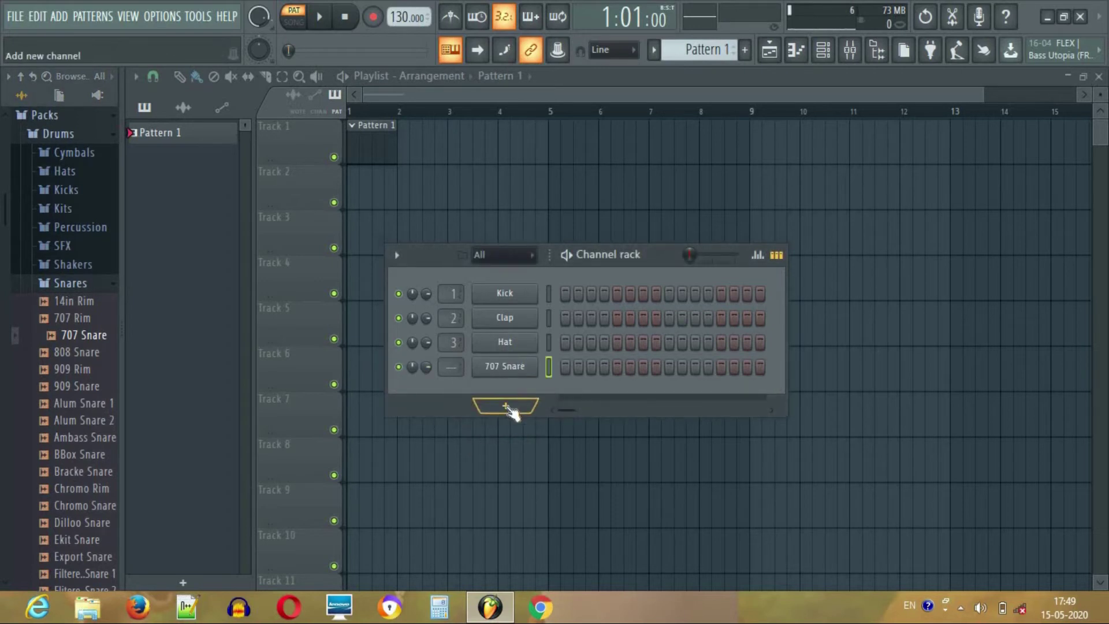
- View the list of instruments available for a new channel and close it without adding one
{"action": "left_click", "coordinate": [508, 408]}
{"action": "left_click", "coordinate": [421, 391]}
{"action": "left_click", "coordinate": [519, 409]}
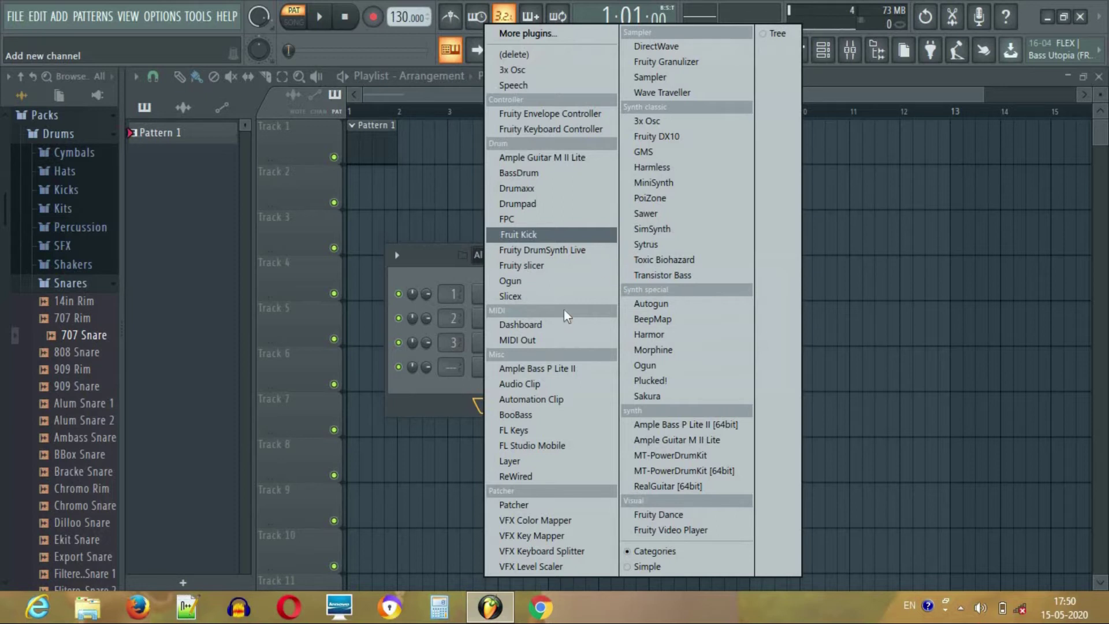
{"action": "left_click", "coordinate": [442, 390]}
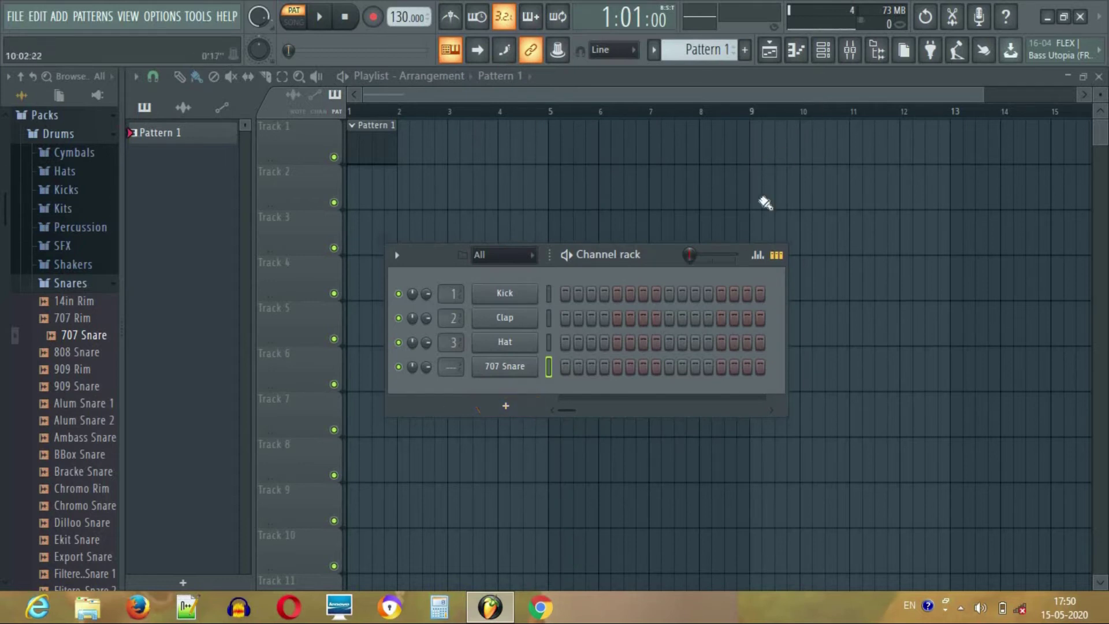
- Move the channel rack lower, open the mixer and select Insert 1 followed by Insert 2
{"action": "left_click_drag", "start_coordinate": [623, 243], "coordinate": [560, 389]}
{"action": "left_click", "coordinate": [852, 53]}
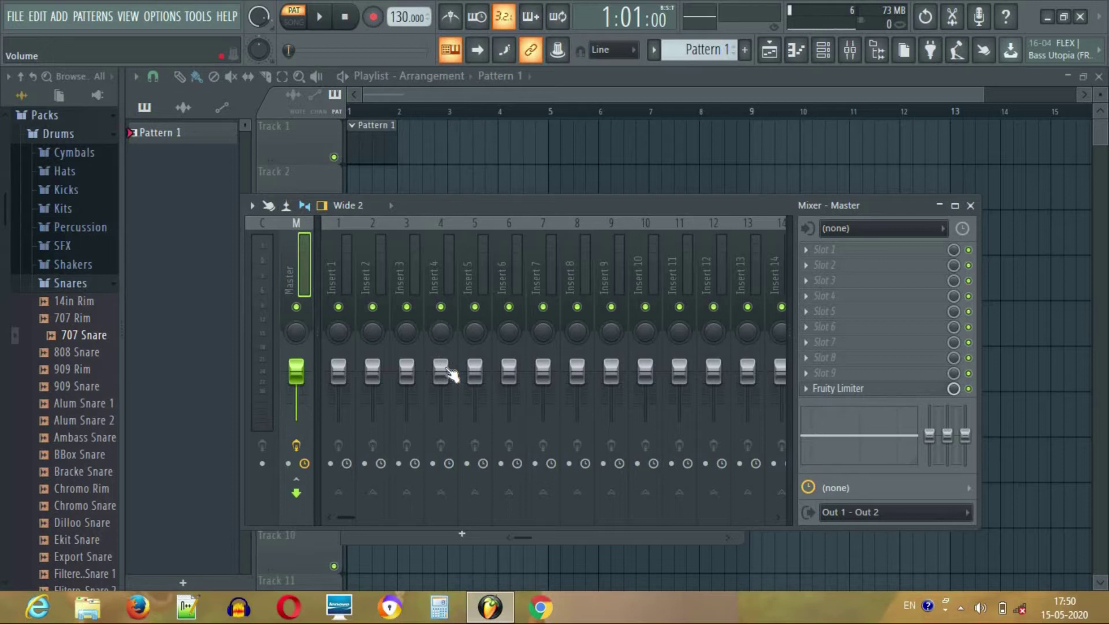
{"action": "left_click", "coordinate": [338, 265]}
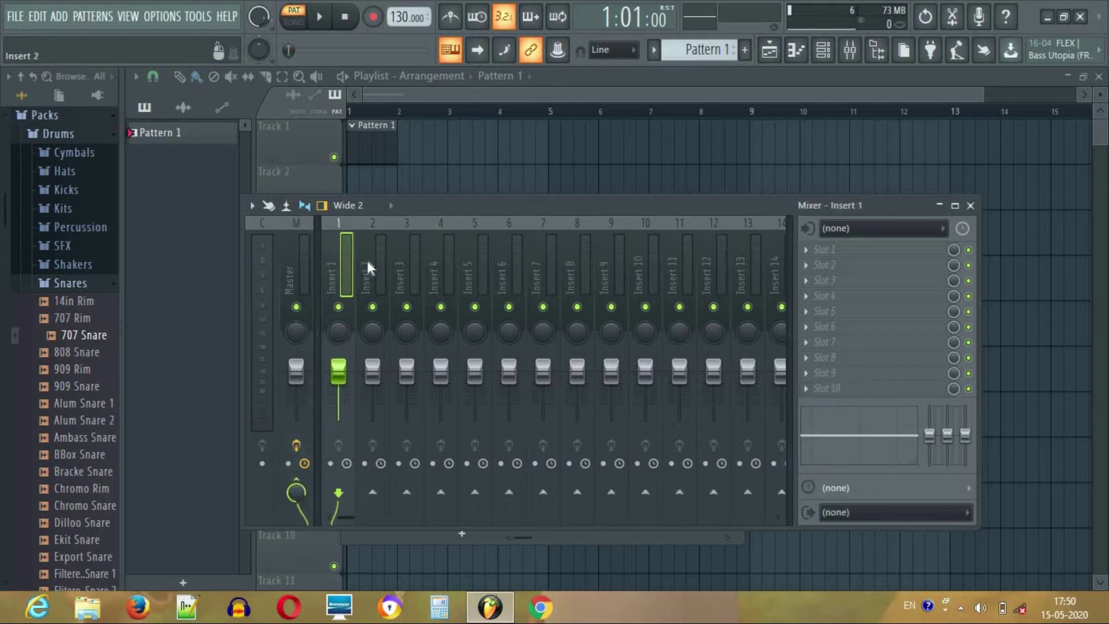
{"action": "left_click", "coordinate": [369, 260]}
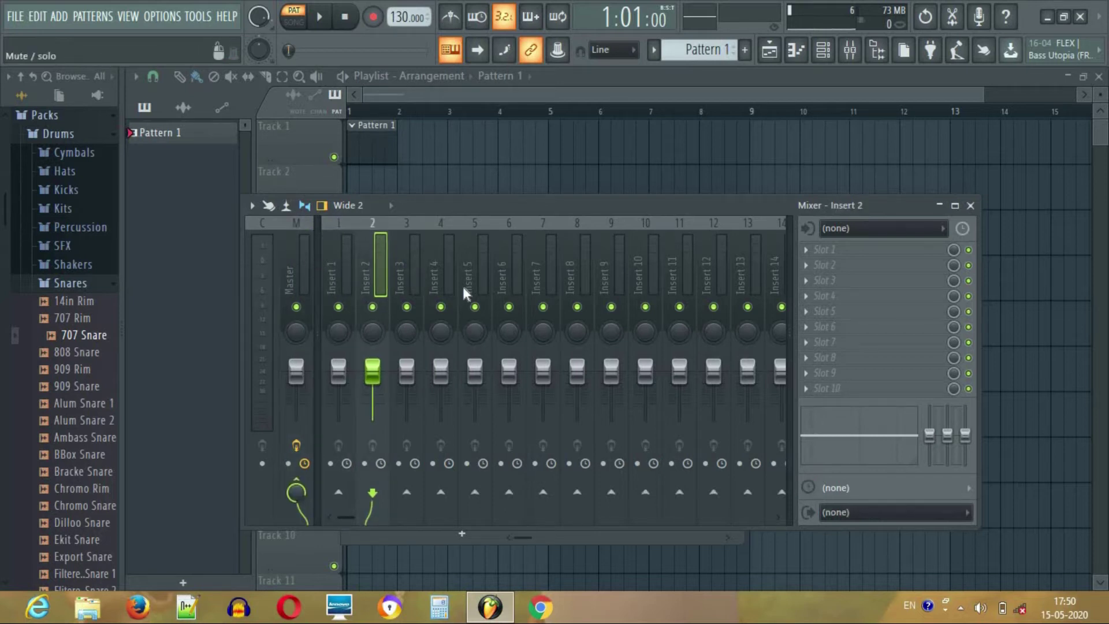
- Select the Master track in the mixer, close the mixer and move the channel rack up over the playlist
{"action": "left_click", "coordinate": [294, 283]}
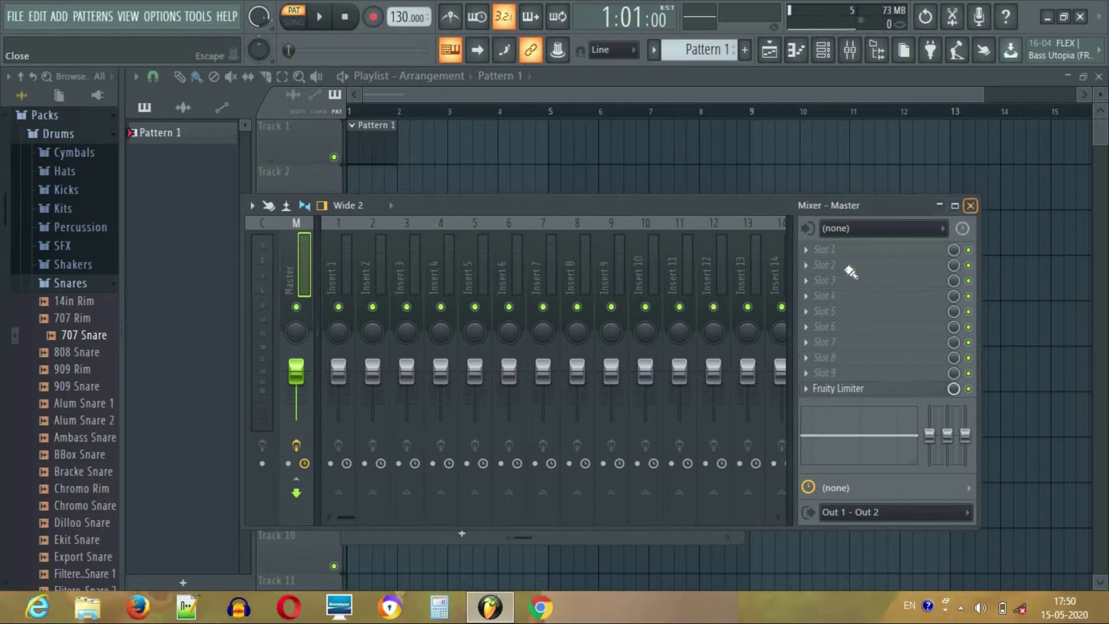
{"action": "left_click", "coordinate": [970, 205]}
{"action": "left_click_drag", "start_coordinate": [583, 386], "coordinate": [688, 273]}
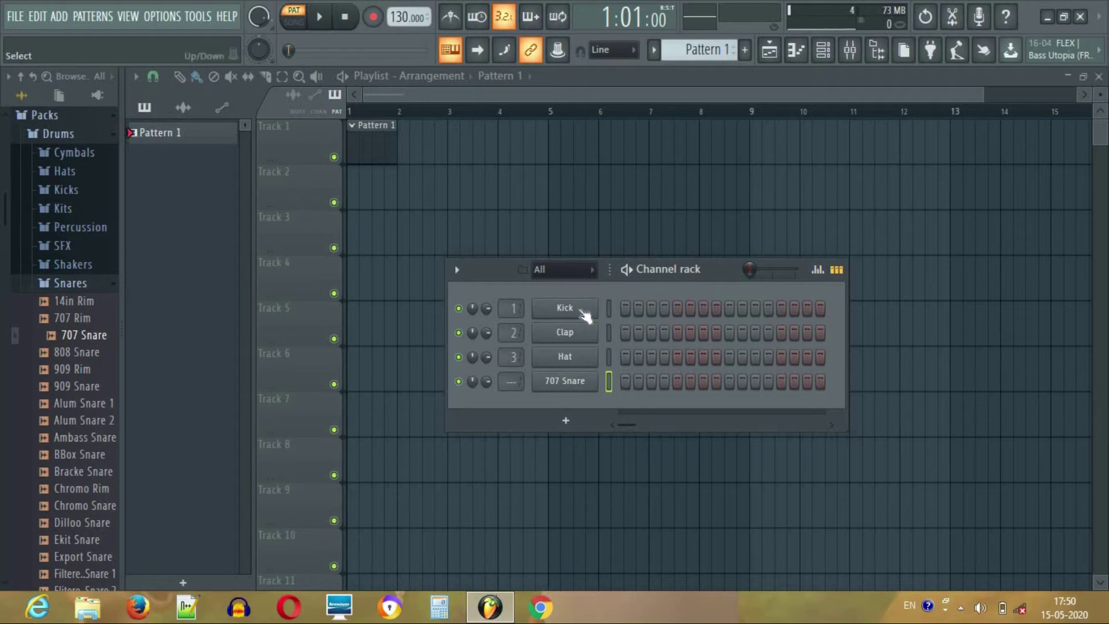
- View and close the Kick channel's sampler settings, and place Kick hits on steps 1, 5 and 9
{"action": "left_click", "coordinate": [579, 312]}
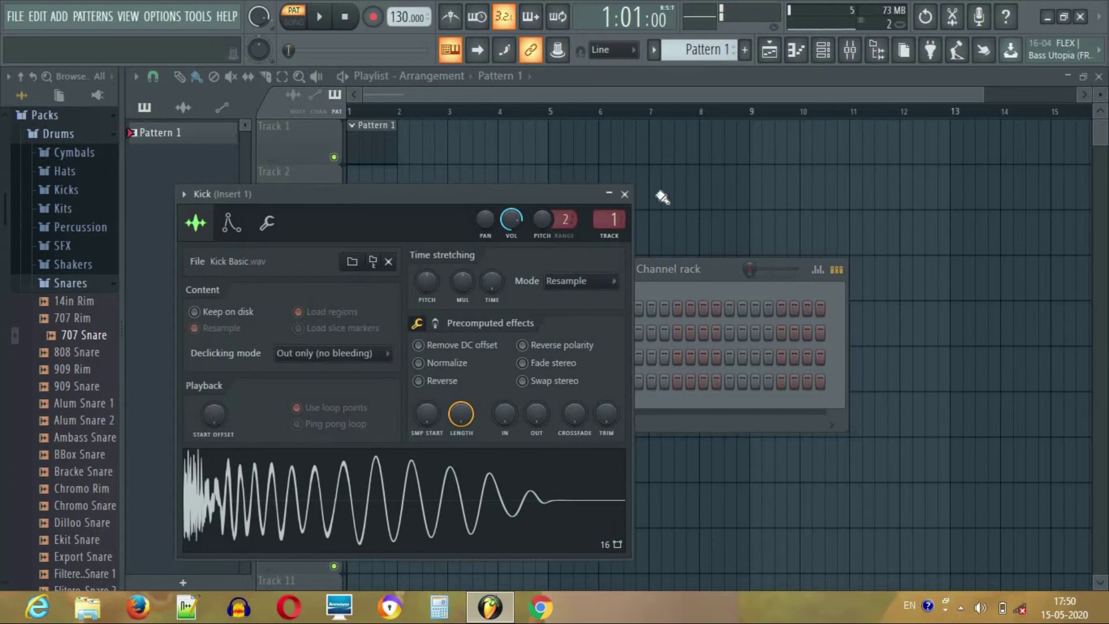
{"action": "left_click", "coordinate": [624, 194]}
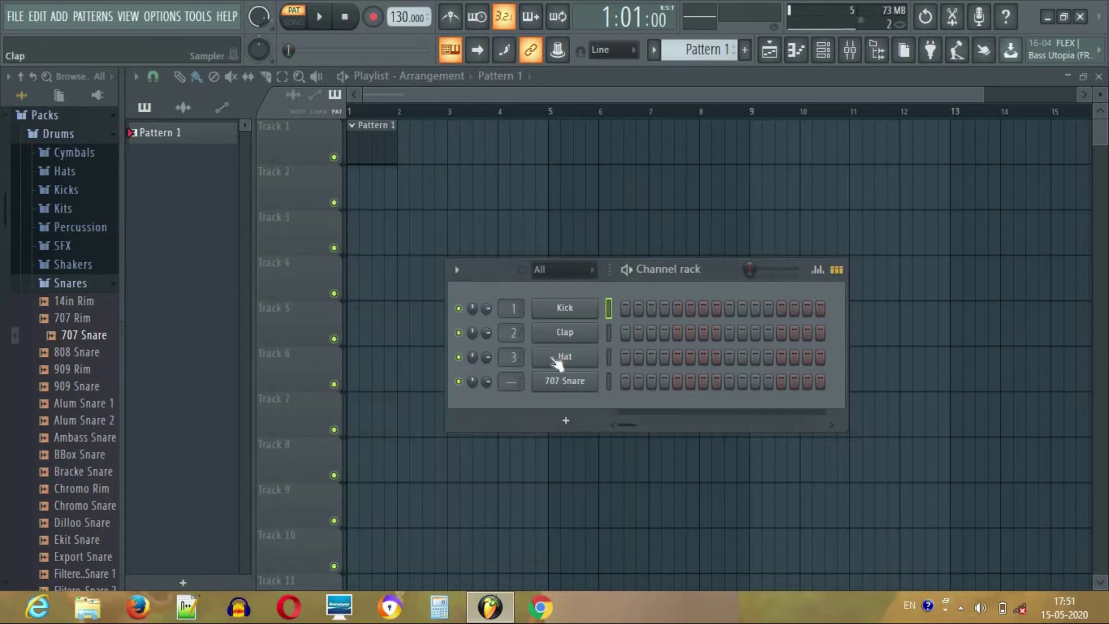
{"action": "left_click", "coordinate": [626, 309]}
{"action": "left_click", "coordinate": [678, 311]}
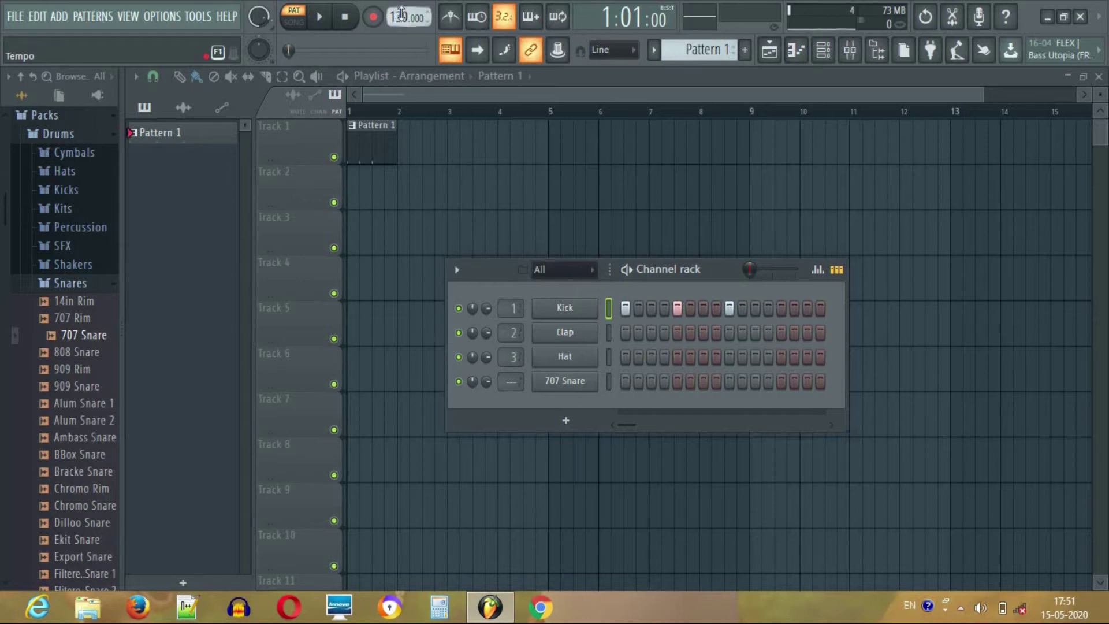
- Lower the tempo to 105 BPM and try out the tempo tapper by tapping a new tempo
{"action": "left_click_drag", "start_coordinate": [402, 14], "coordinate": [401, 26]}
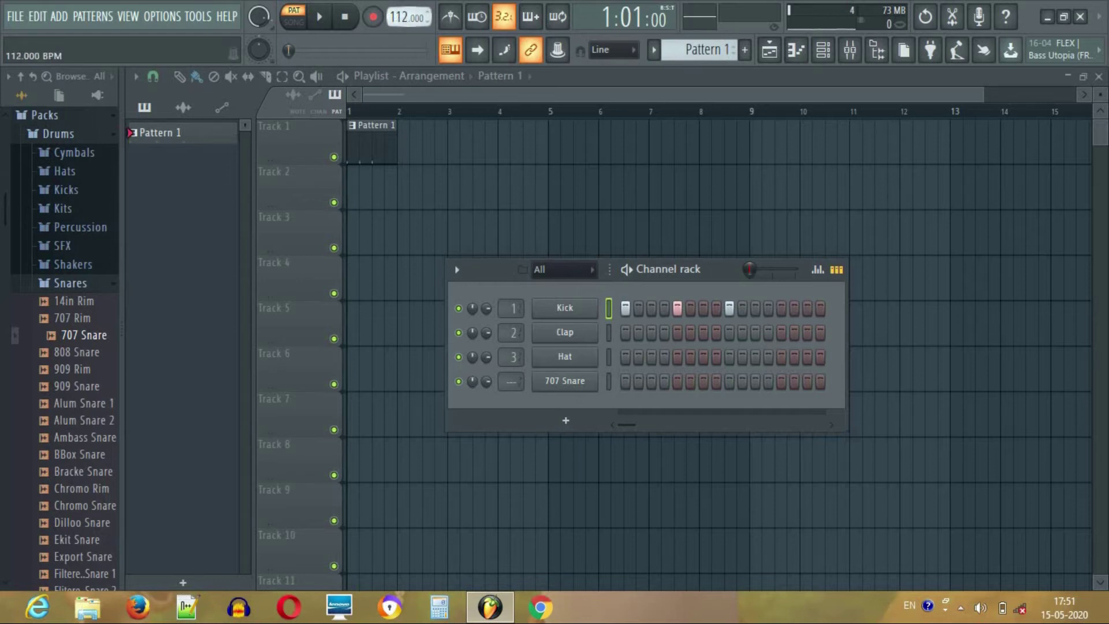
{"action": "right_click", "coordinate": [400, 19]}
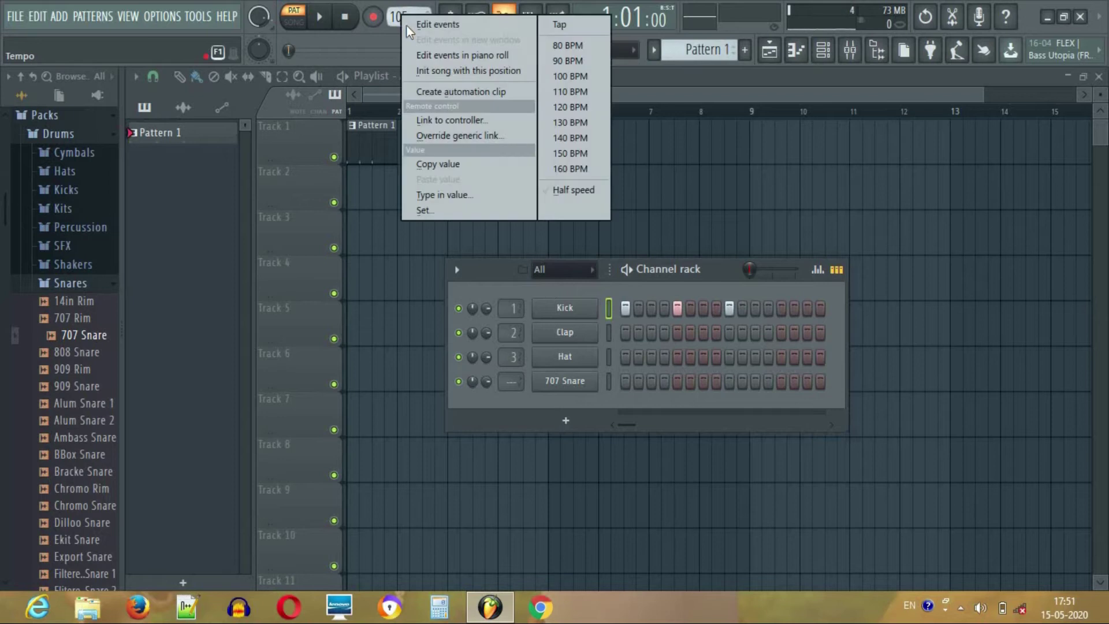
{"action": "left_click", "coordinate": [583, 32]}
{"action": "left_click", "coordinate": [568, 266]}
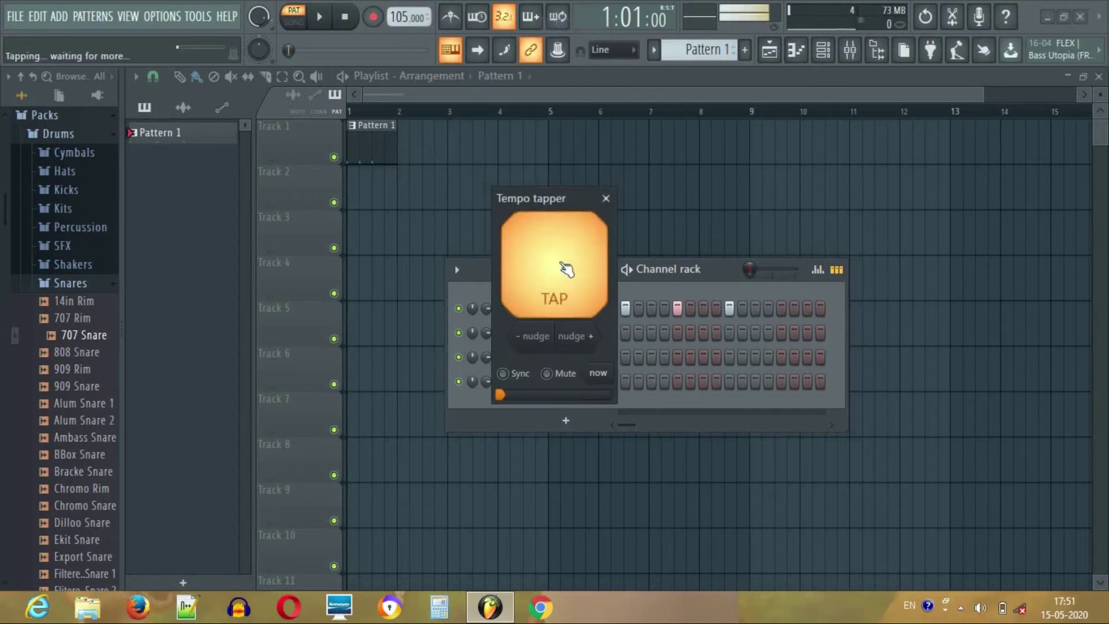
{"action": "left_click", "coordinate": [566, 264]}
{"action": "left_click", "coordinate": [567, 267]}
{"action": "left_click", "coordinate": [575, 285]}
{"action": "left_click", "coordinate": [579, 280]}
{"action": "left_click", "coordinate": [605, 198]}
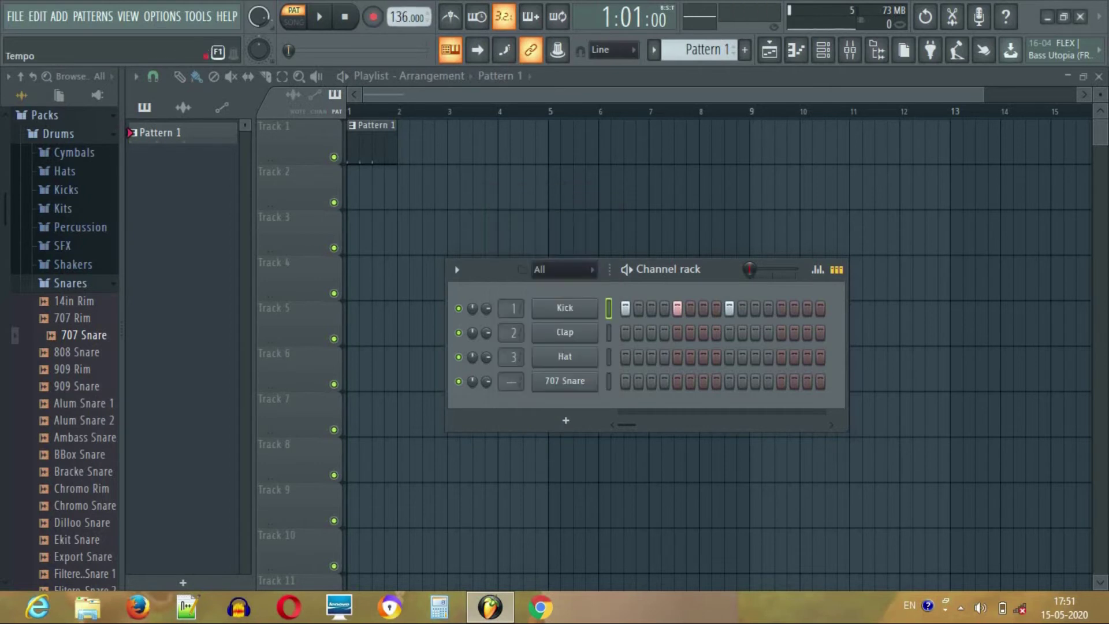
- Set the tempo to 120 BPM and play the pattern briefly
{"action": "left_click_drag", "start_coordinate": [407, 17], "coordinate": [408, 23]}
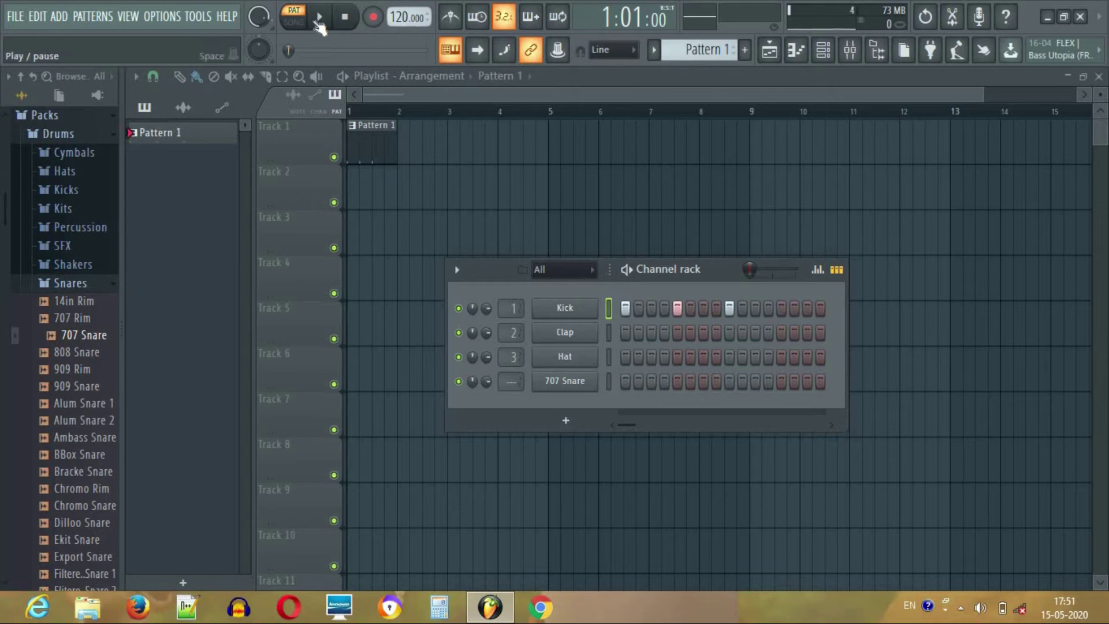
{"action": "left_click", "coordinate": [321, 21]}
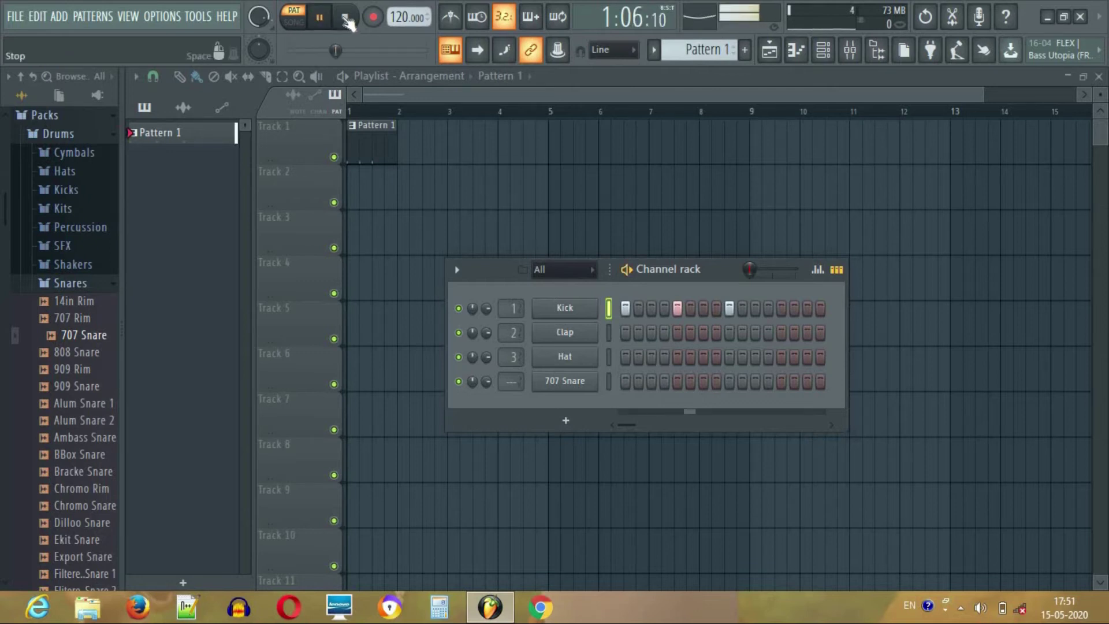
{"action": "left_click", "coordinate": [321, 21]}
- Switch between pattern and song mode, play the playlist briefly in song mode and return to pattern mode
{"action": "left_click", "coordinate": [298, 16]}
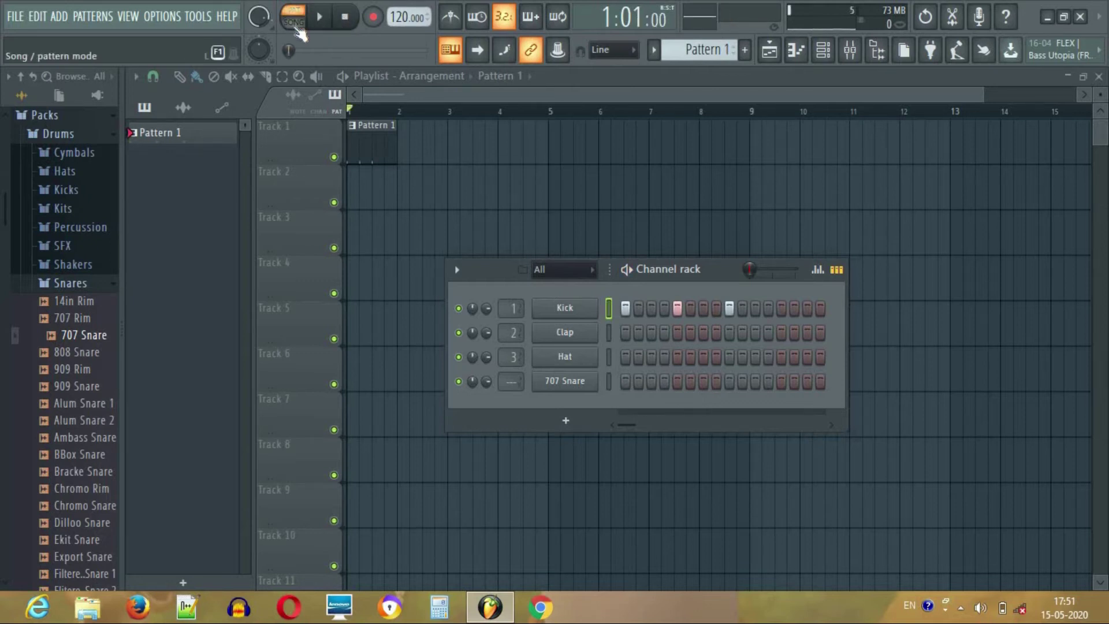
{"action": "left_click", "coordinate": [298, 16]}
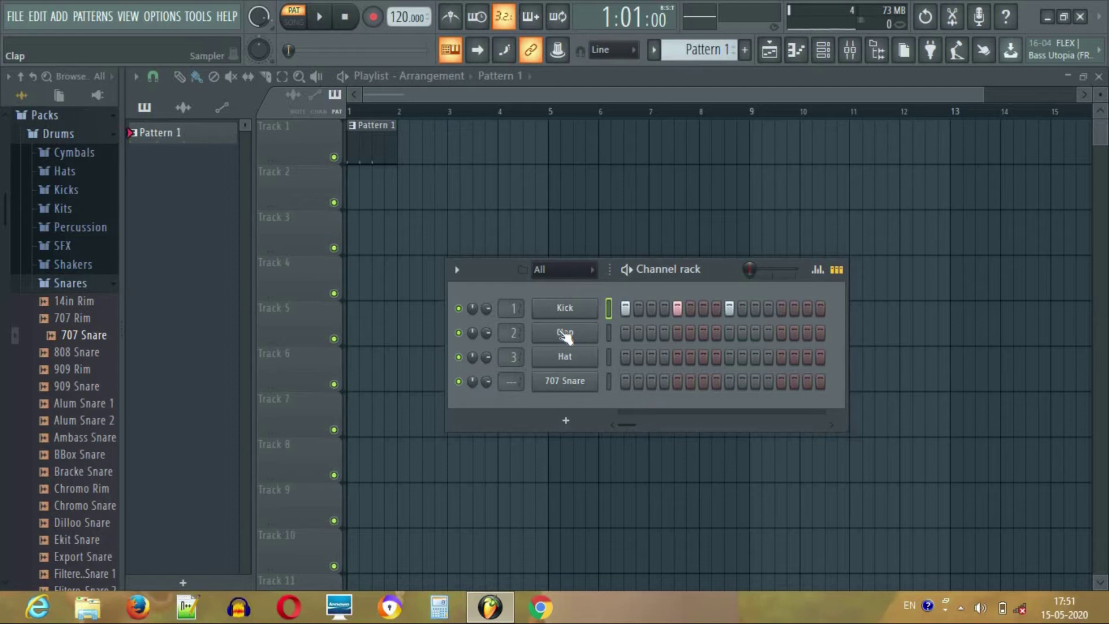
{"action": "left_click", "coordinate": [293, 21]}
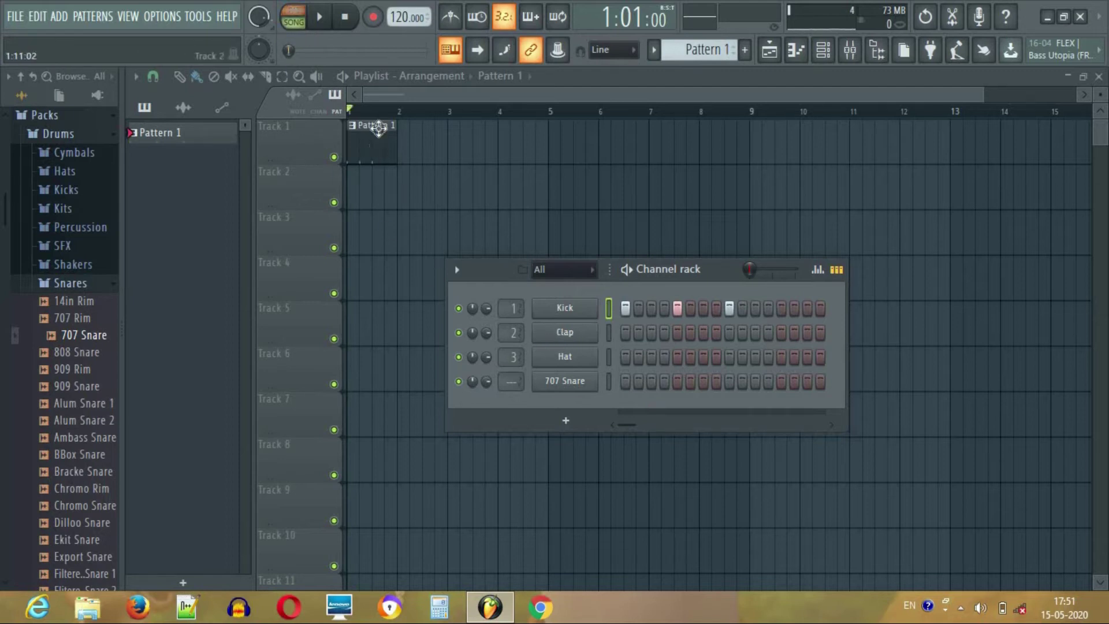
{"action": "key", "text": "space"}
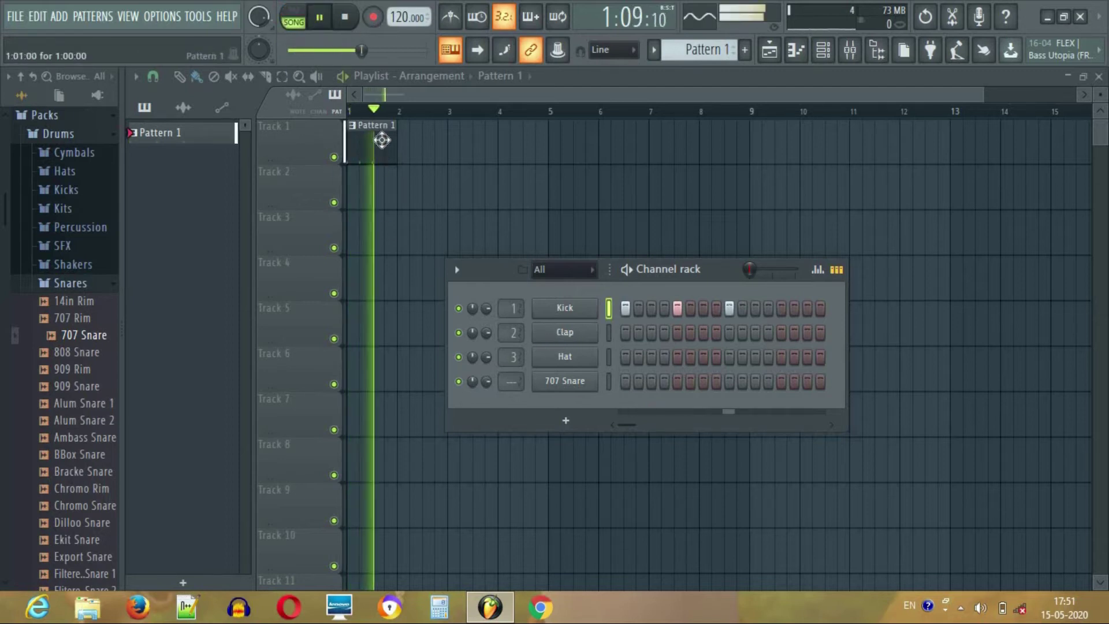
{"action": "key", "text": "space"}
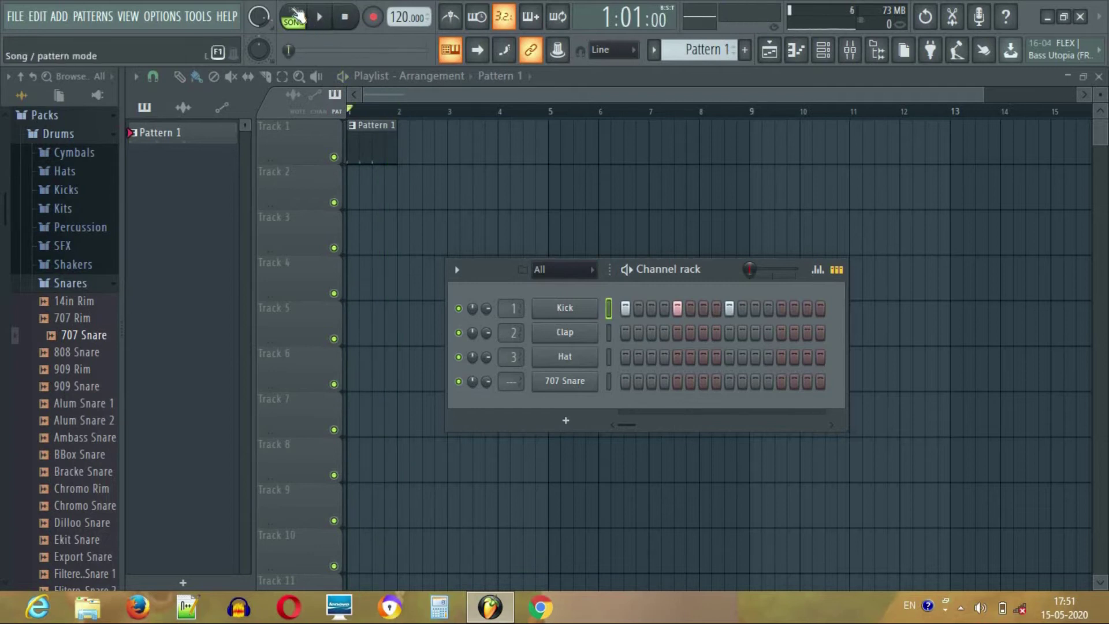
{"action": "left_click", "coordinate": [294, 17]}
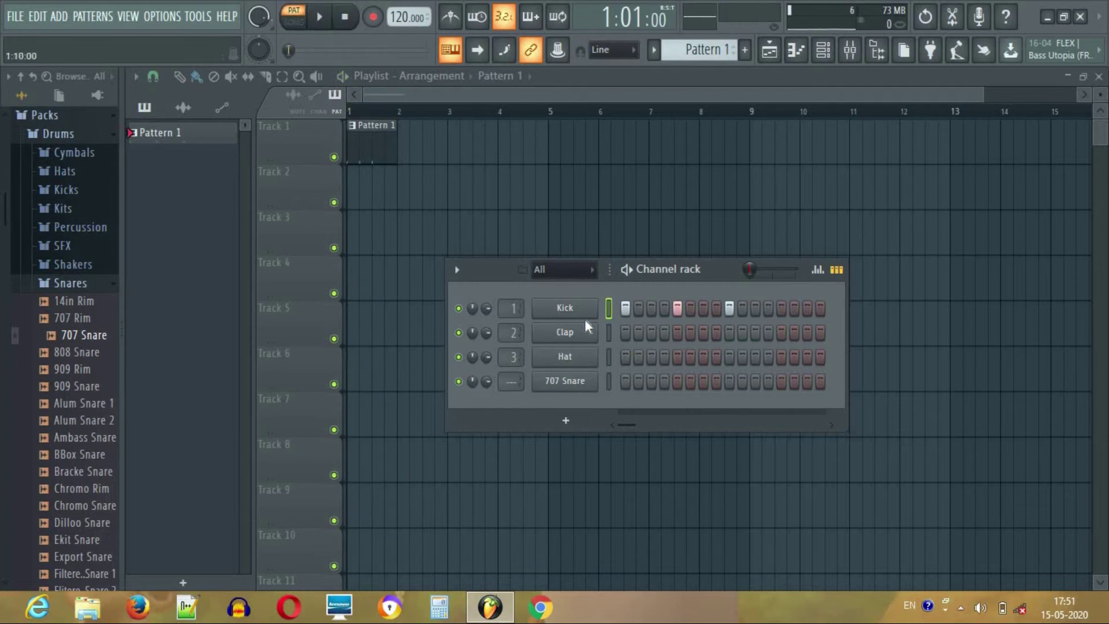
- With the pattern playing, fill in Kick on step 13, Hat on steps 3, 7, 11 and 15, and 707 Snare on steps 5, 9 and 13
{"action": "left_click", "coordinate": [782, 309]}
{"action": "left_click", "coordinate": [321, 18]}
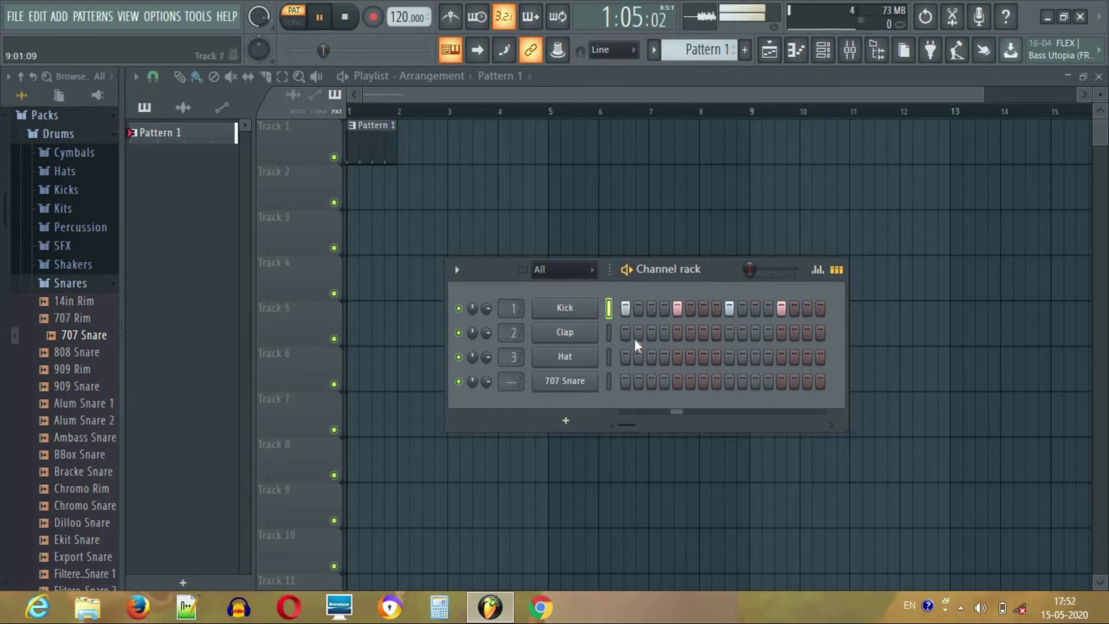
{"action": "left_click", "coordinate": [651, 356]}
{"action": "left_click", "coordinate": [678, 383]}
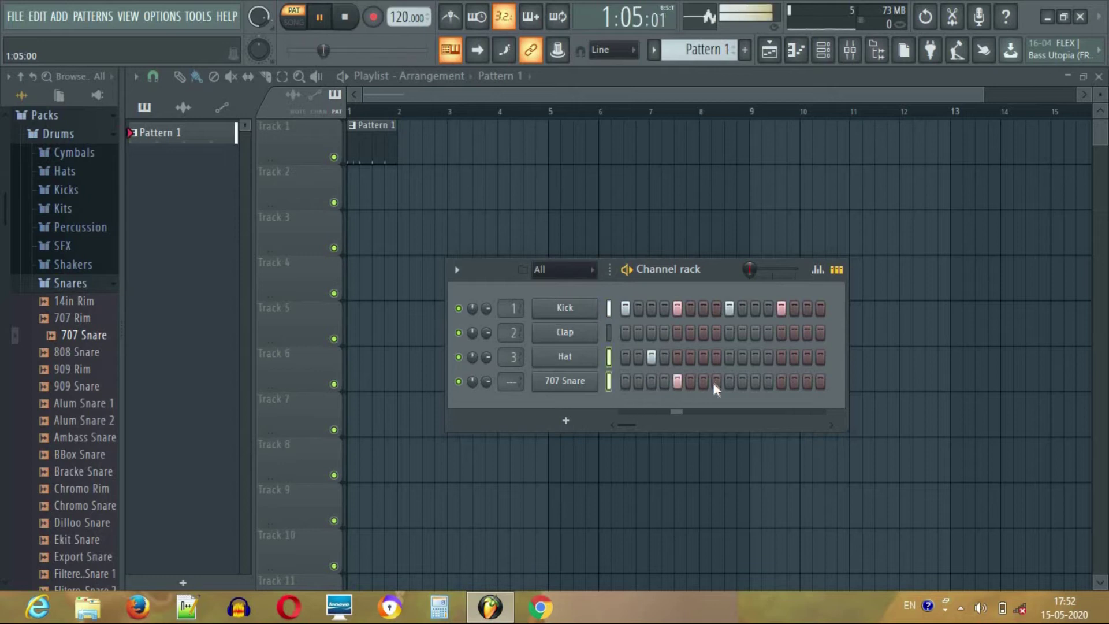
{"action": "left_click", "coordinate": [704, 357]}
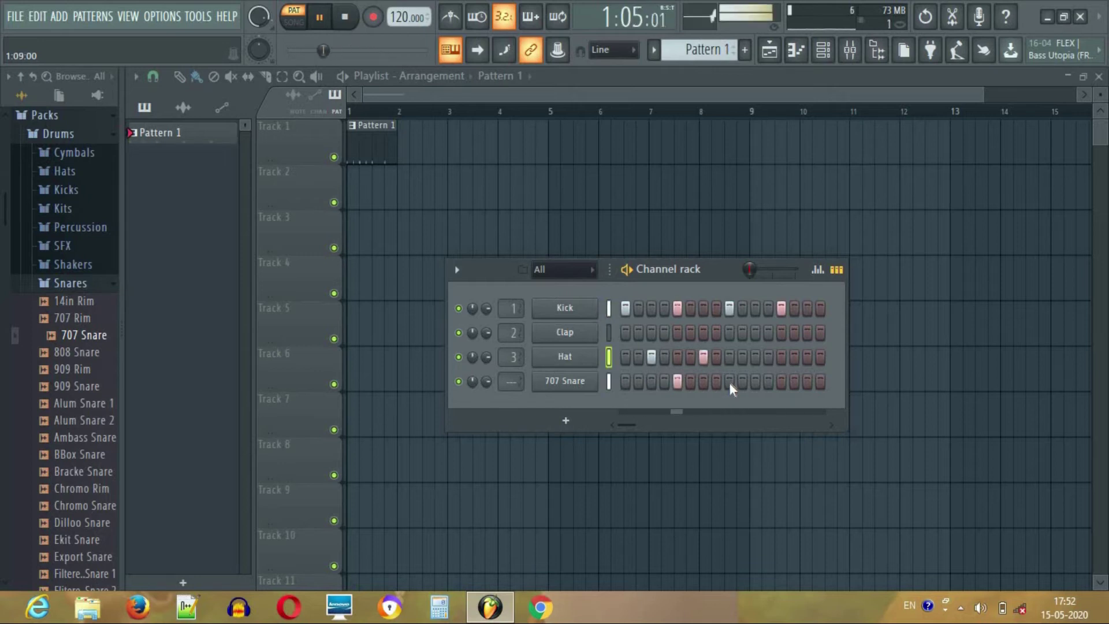
{"action": "left_click", "coordinate": [730, 383]}
{"action": "left_click", "coordinate": [756, 358]}
{"action": "left_click", "coordinate": [781, 382]}
{"action": "left_click", "coordinate": [807, 357]}
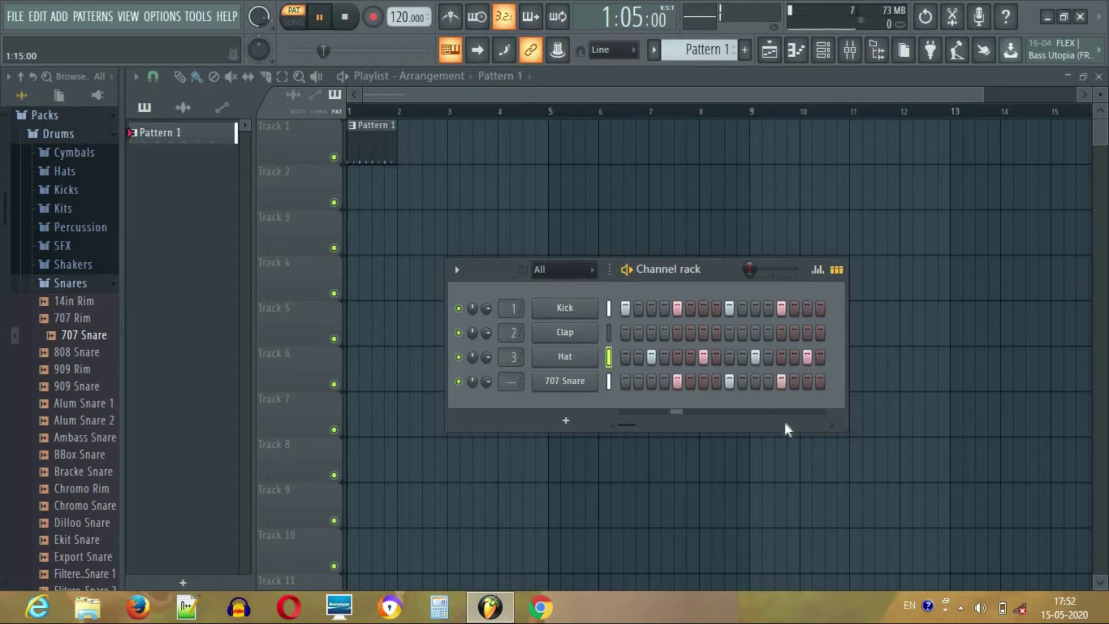
- Try a 707 Snare hit on step 1 and remove it, add a Hat hit on step 16 and stop playback
{"action": "left_click", "coordinate": [625, 382]}
{"action": "left_click", "coordinate": [625, 382]}
{"action": "left_click", "coordinate": [819, 357]}
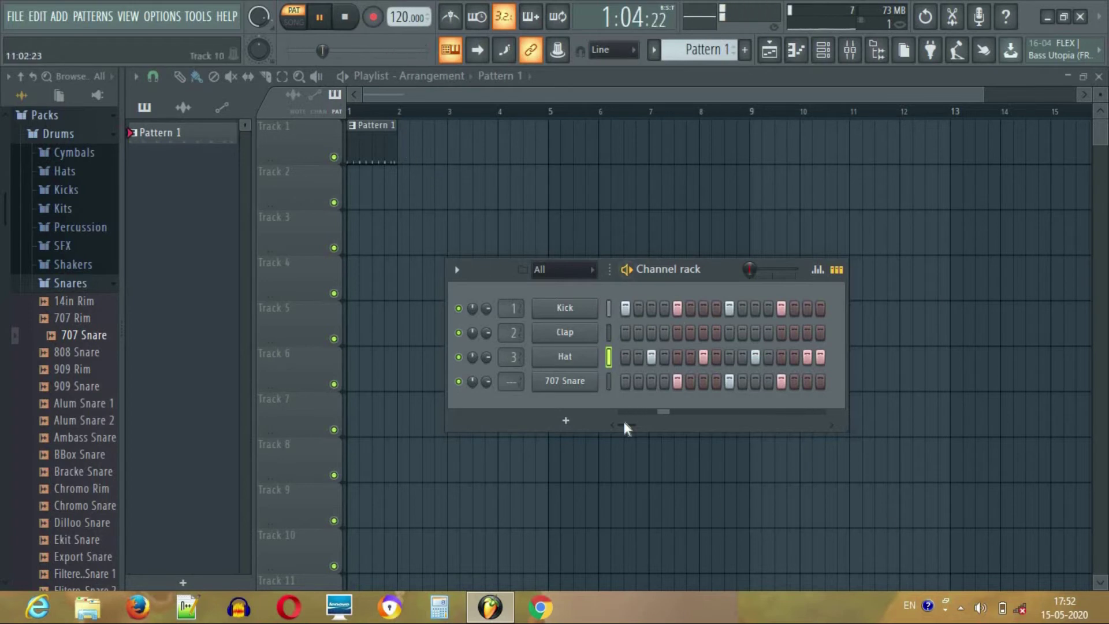
{"action": "key", "text": "space"}
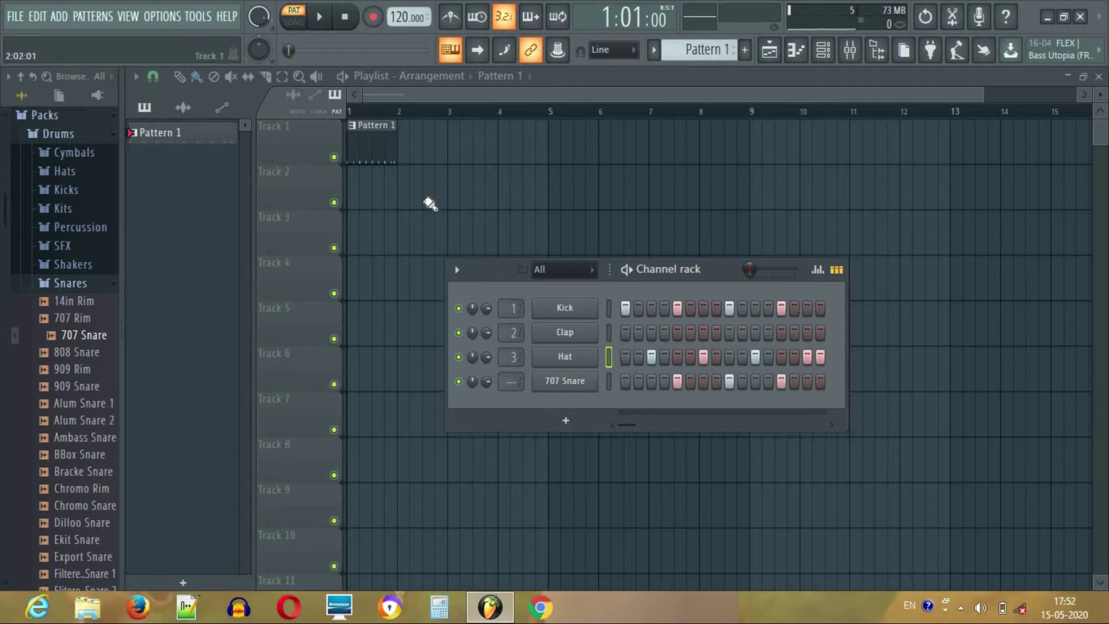
- Open the Kick channel in the piano roll and enlarge its first bar horizontally
{"action": "right_click", "coordinate": [574, 312]}
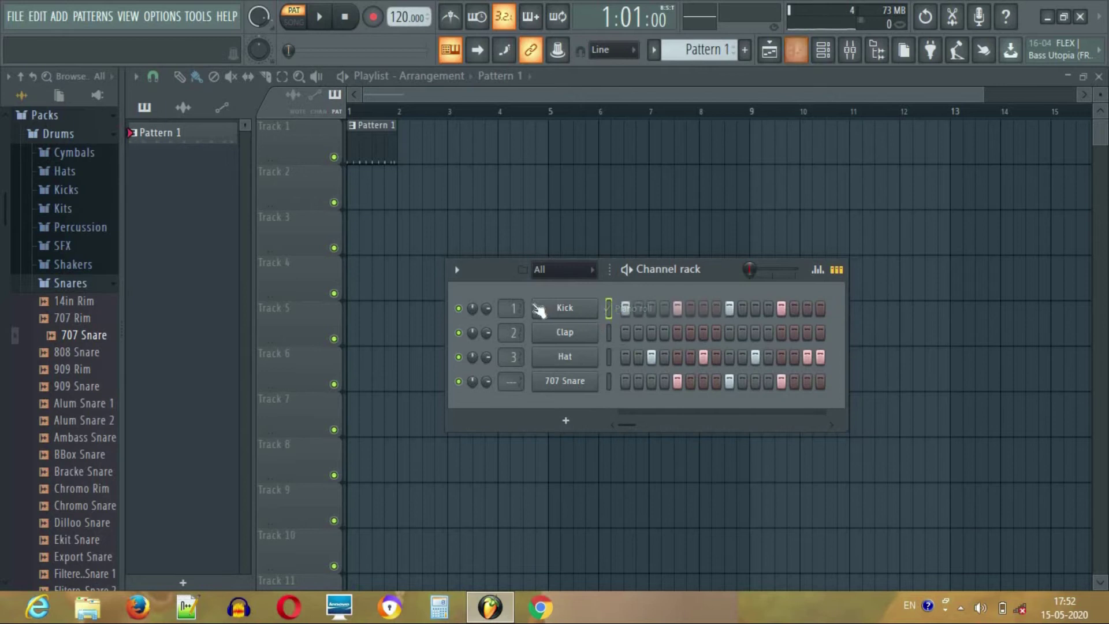
{"action": "right_click", "coordinate": [576, 318]}
{"action": "left_click", "coordinate": [610, 316]}
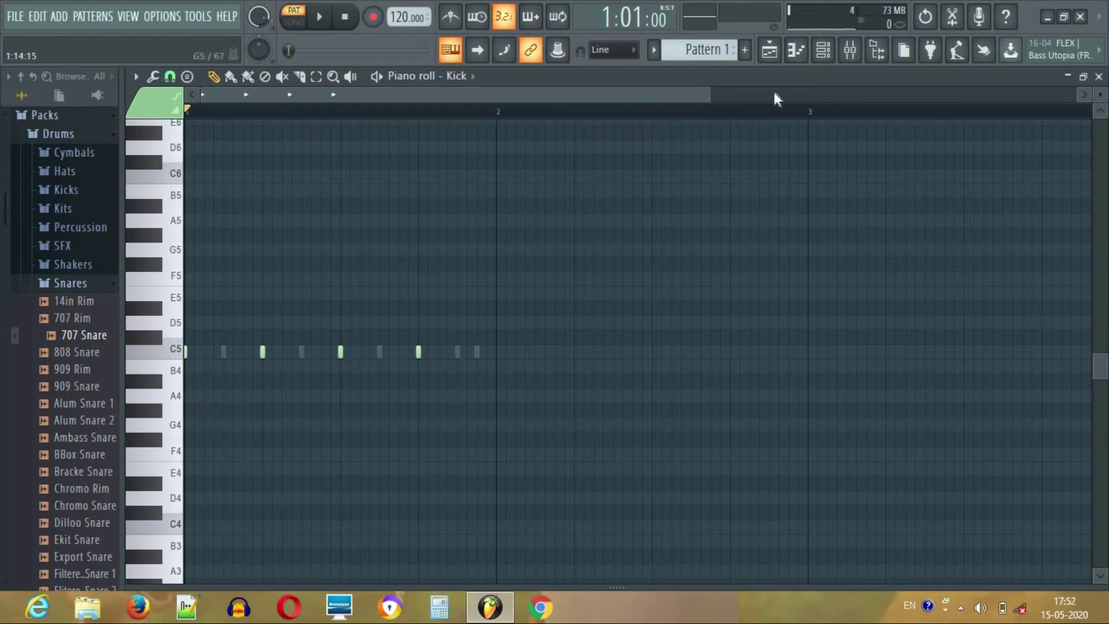
{"action": "left_click_drag", "start_coordinate": [709, 91], "coordinate": [965, 119]}
{"action": "left_click_drag", "start_coordinate": [641, 124], "coordinate": [483, 124]}
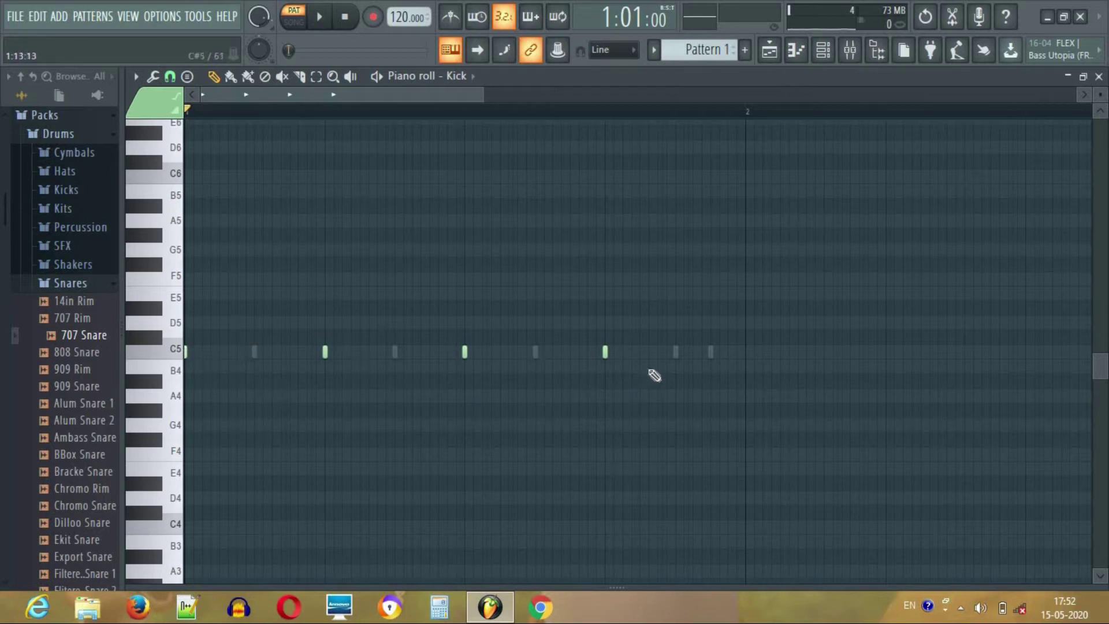
- Draw a long C5 note between the first two kick notes, play it and delete it
{"action": "left_click", "coordinate": [256, 352]}
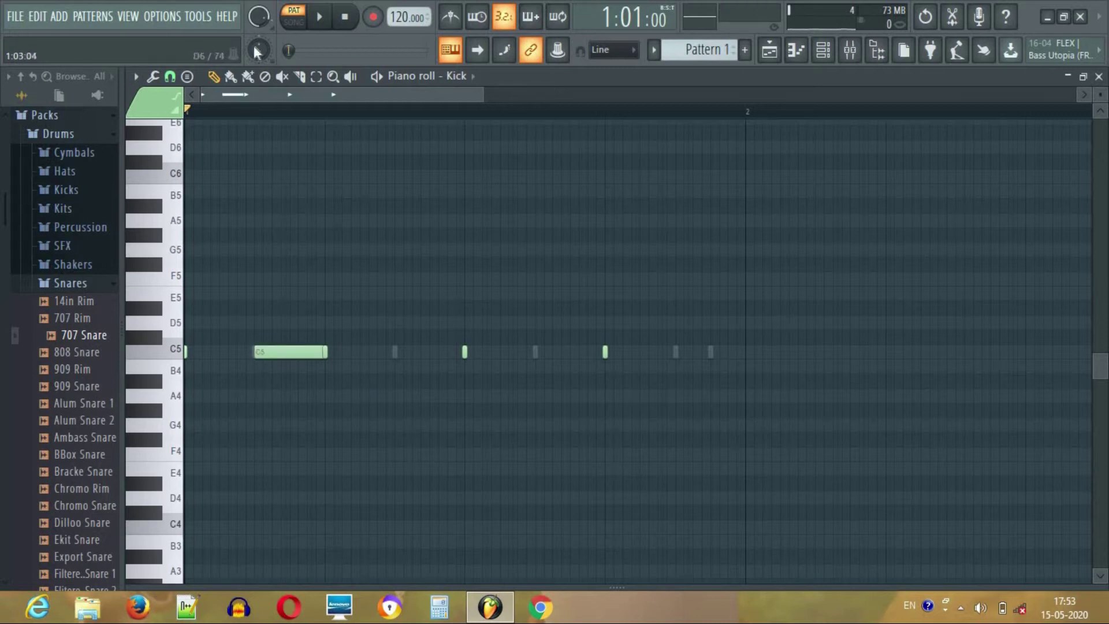
{"action": "left_click", "coordinate": [319, 17]}
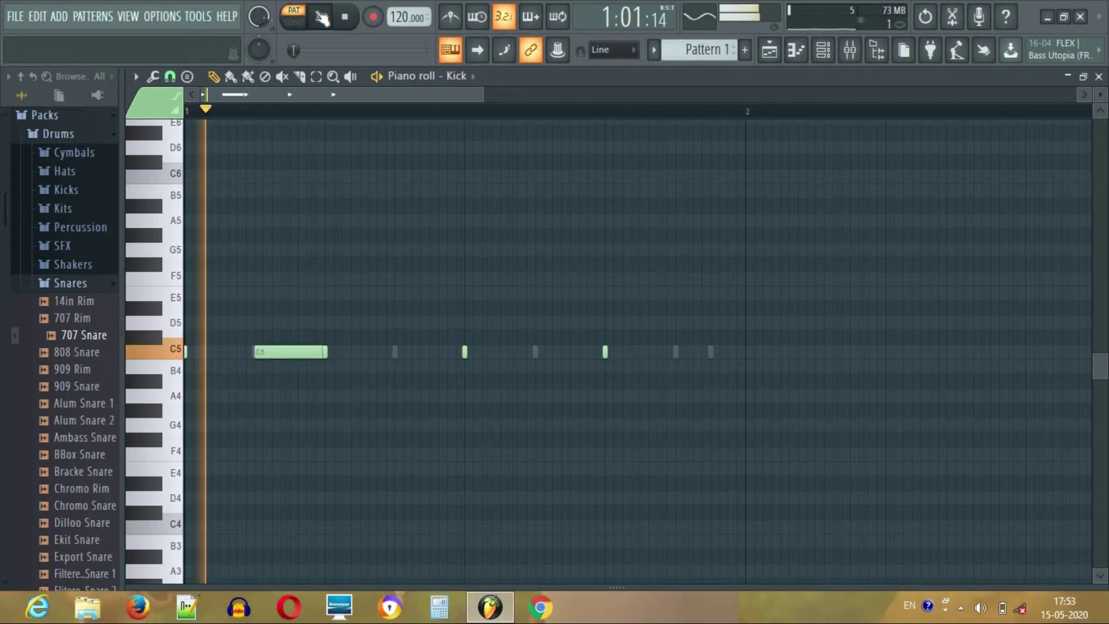
{"action": "left_click", "coordinate": [345, 17]}
{"action": "right_click", "coordinate": [276, 352]}
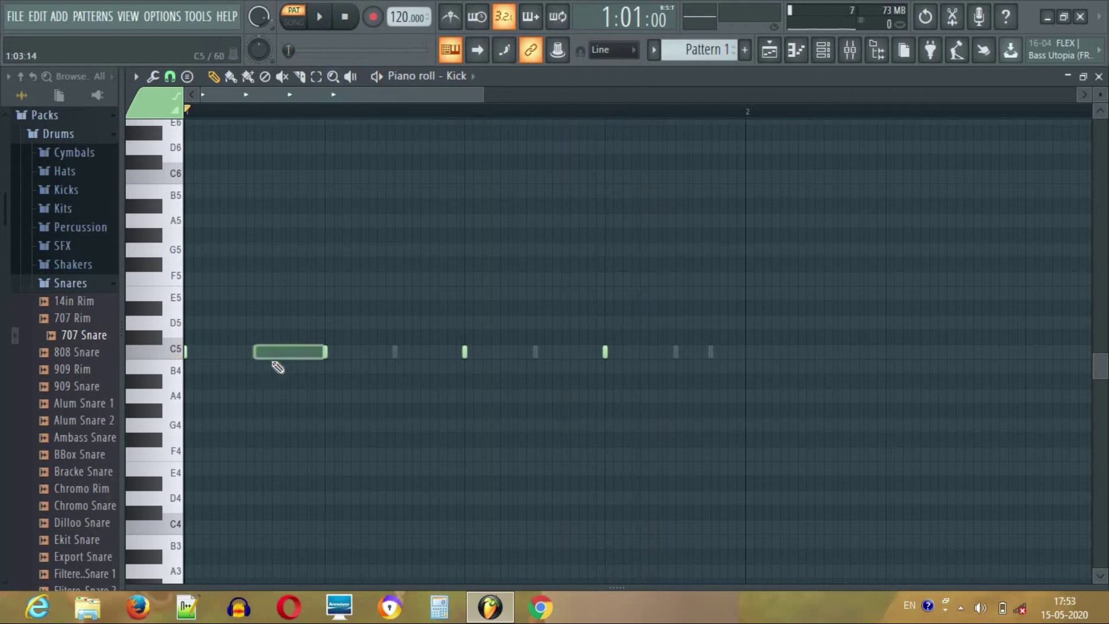
- Draw trial notes at A5 and B5, delete both and close the piano roll
{"action": "left_click", "coordinate": [260, 223]}
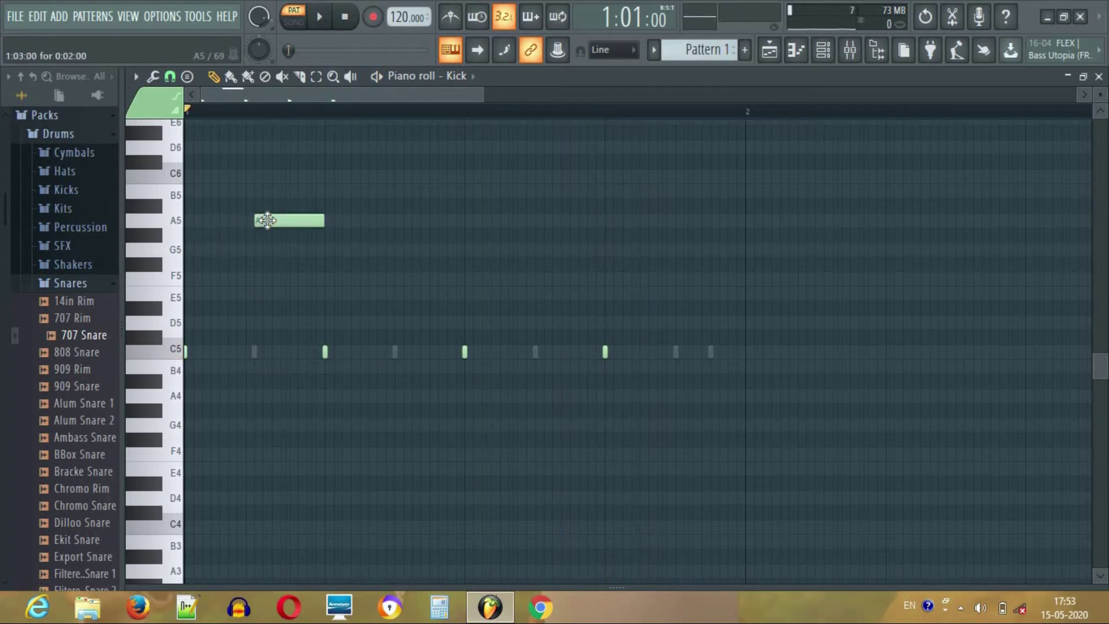
{"action": "left_click", "coordinate": [364, 190]}
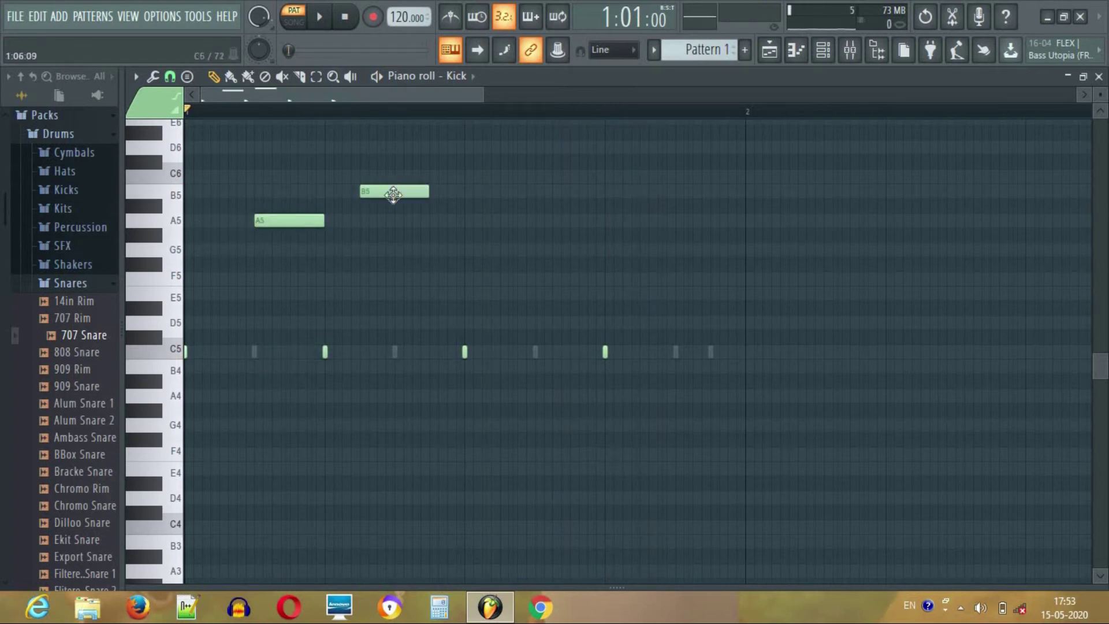
{"action": "right_click", "coordinate": [393, 195]}
{"action": "right_click", "coordinate": [280, 221]}
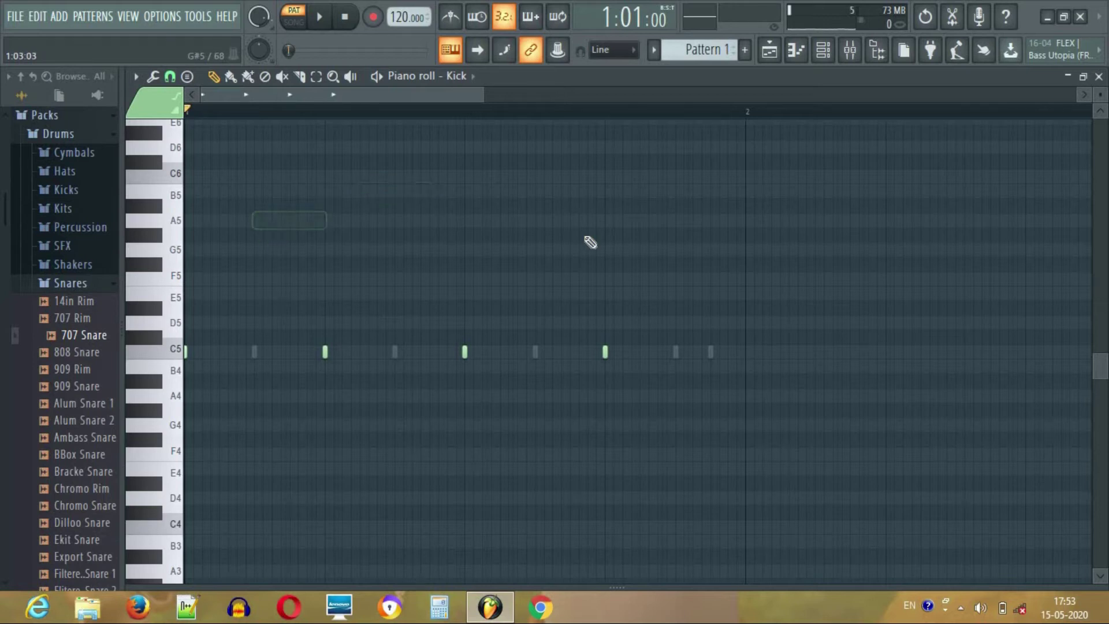
{"action": "left_click", "coordinate": [1099, 76]}
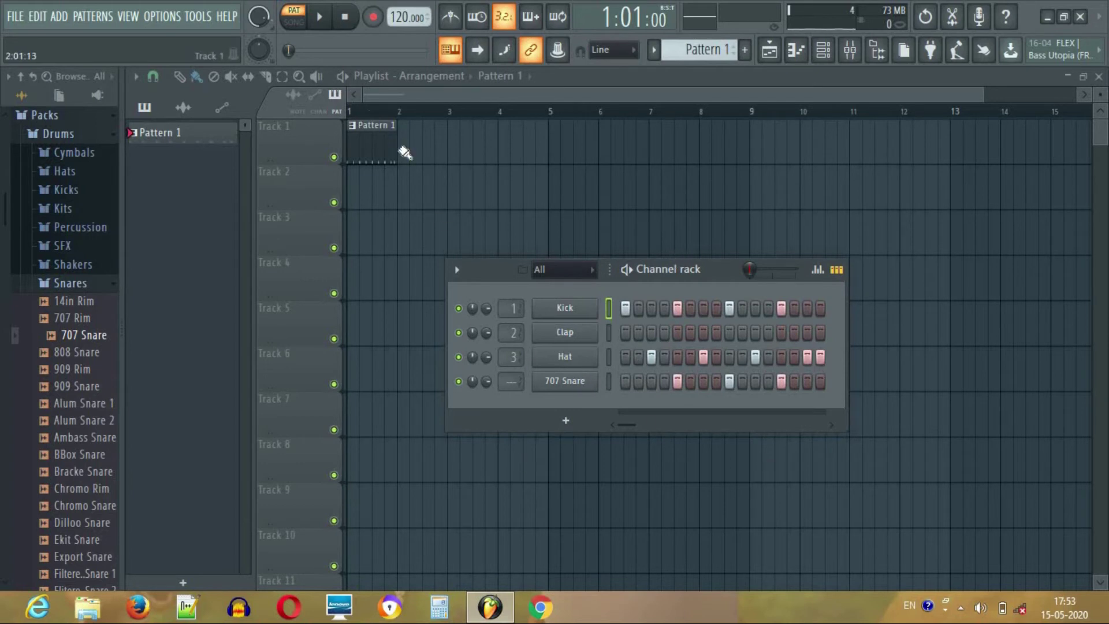
- Paint Pattern 1 clips along Track 1 from bar 2 through bar 9 and show the channel rack again
{"action": "mouse_move", "coordinate": [405, 152]}
{"action": "left_mouse_down"}
{"action": "mouse_move", "coordinate": [582, 168]}
{"action": "mouse_move", "coordinate": [781, 157]}
{"action": "left_mouse_up"}
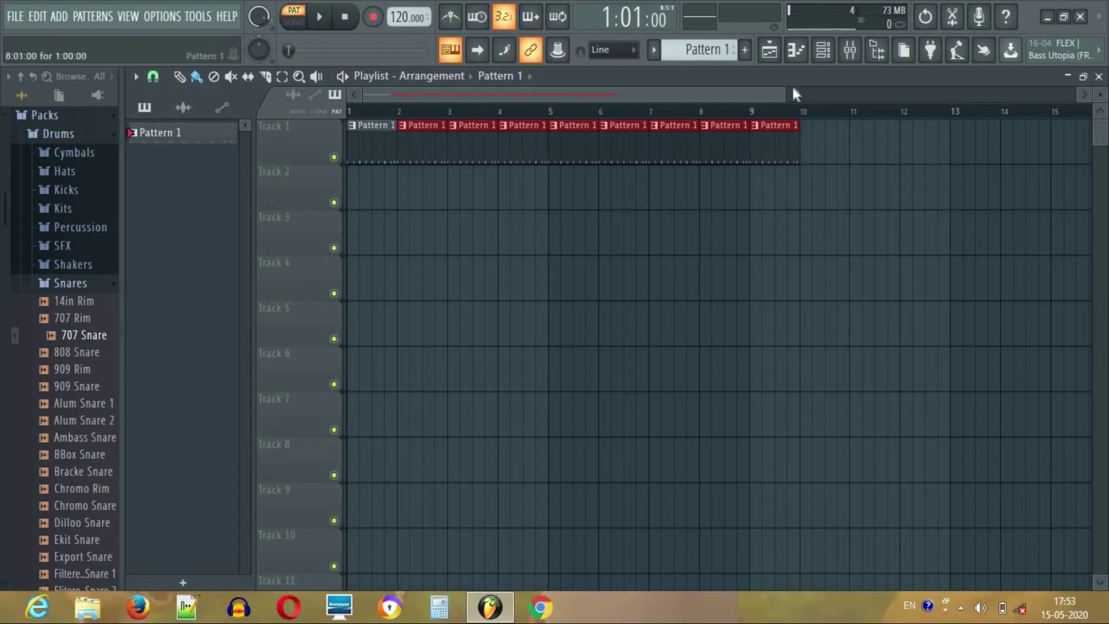
{"action": "left_click", "coordinate": [825, 52]}
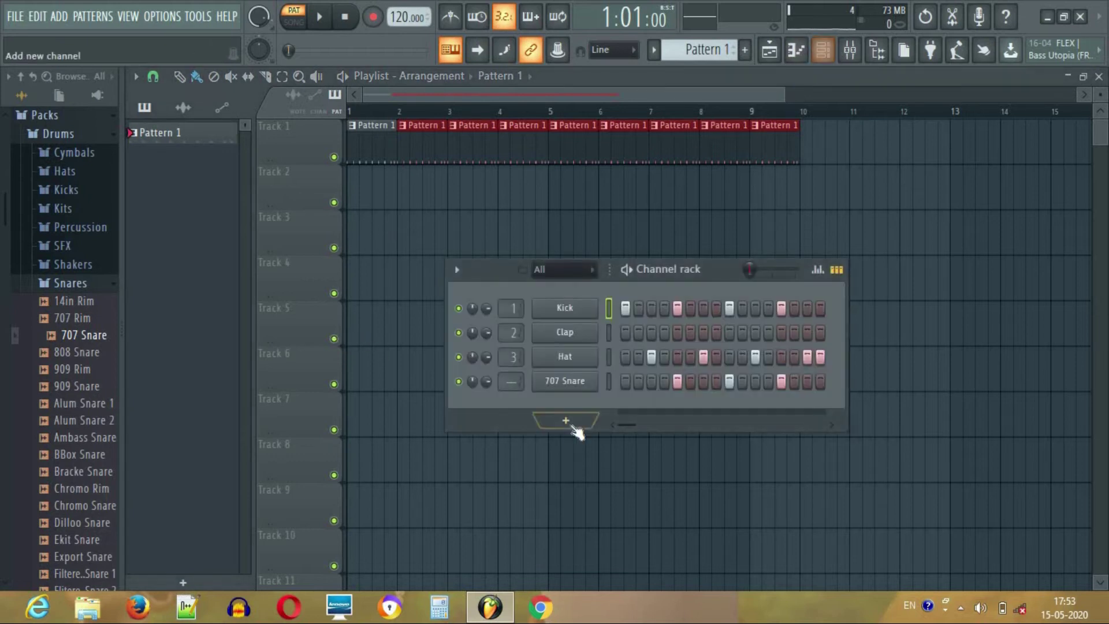
- Add a BooBass channel to the channel rack, close its plugin window and turn on its first step in Pattern 1
{"action": "left_click", "coordinate": [572, 426]}
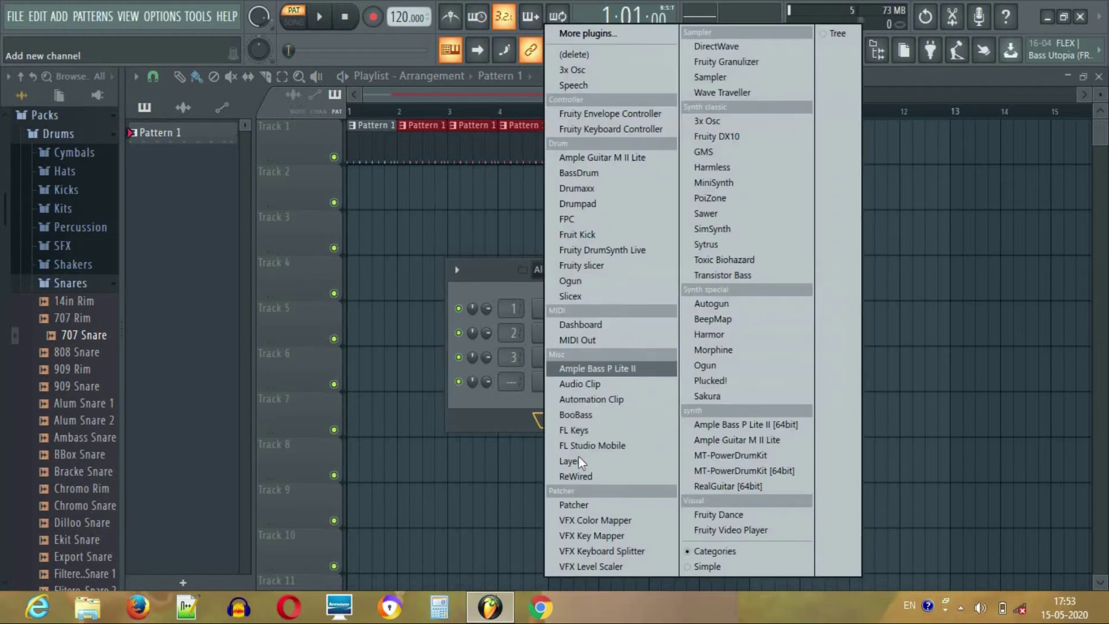
{"action": "left_click", "coordinate": [577, 414]}
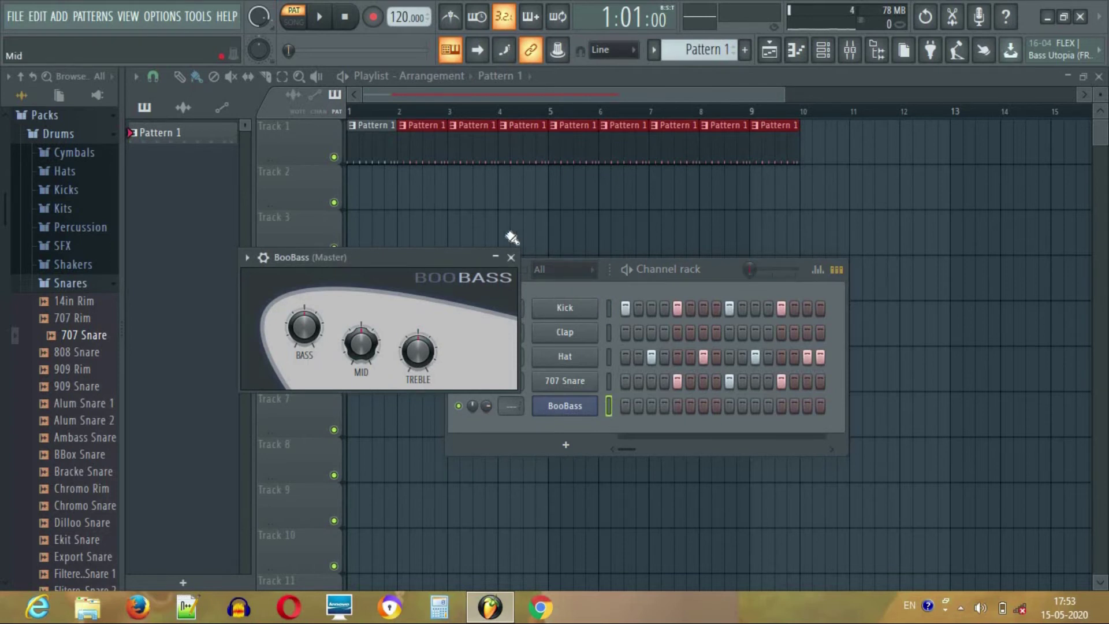
{"action": "left_click", "coordinate": [510, 257]}
{"action": "right_click", "coordinate": [569, 407]}
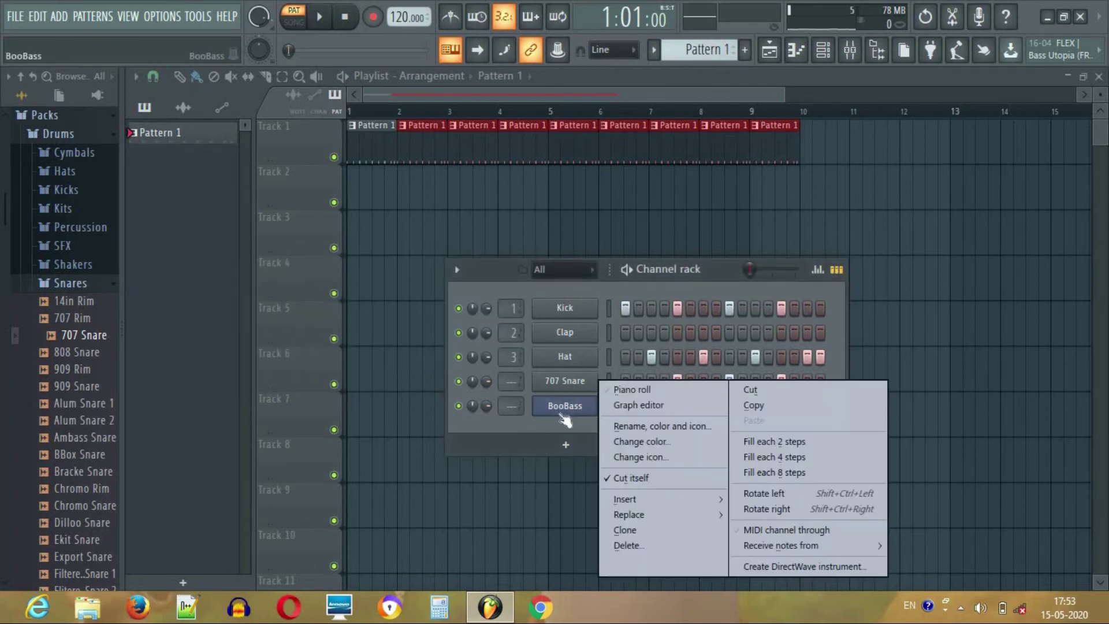
{"action": "key", "text": "Escape"}
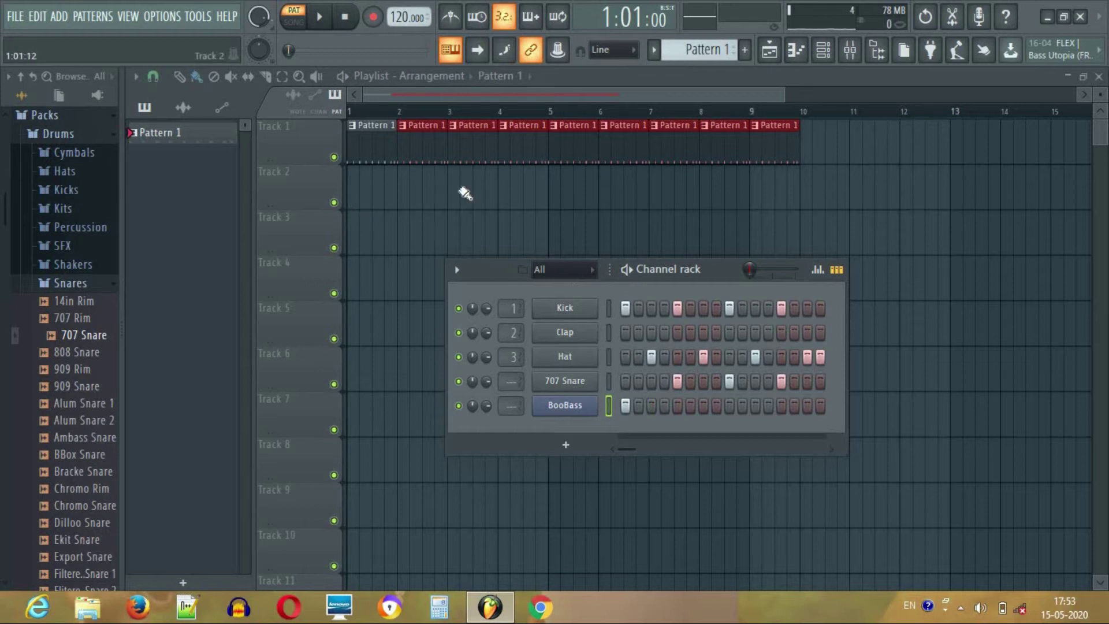
- Place a Pattern 1 clip at bar 1 of Track 2 and switch playback to song mode
{"action": "left_click", "coordinate": [362, 205]}
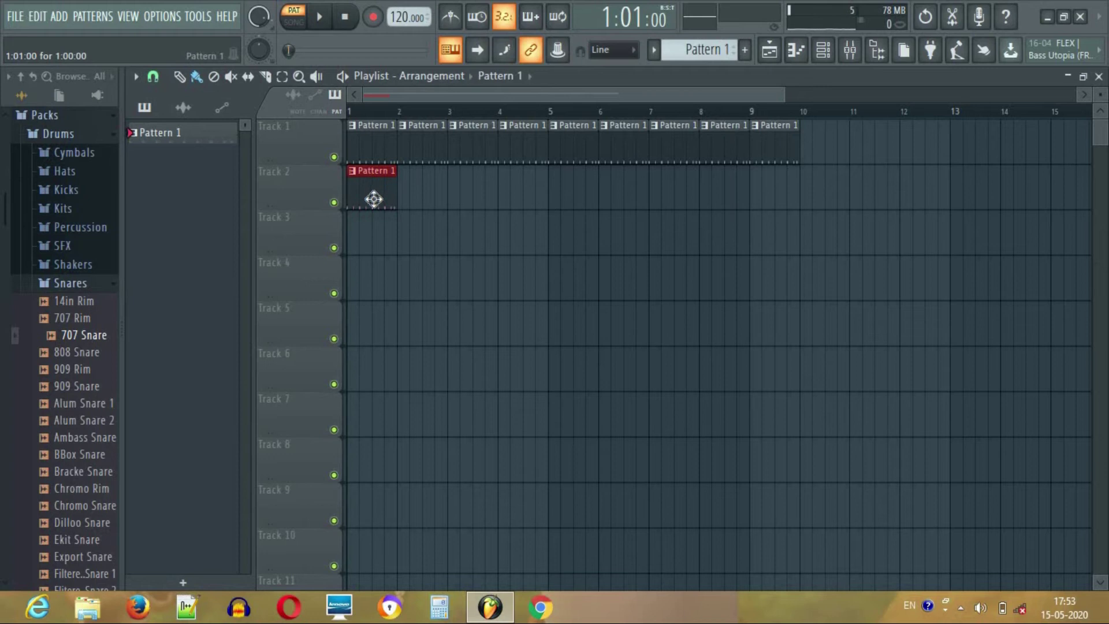
{"action": "left_click", "coordinate": [318, 17]}
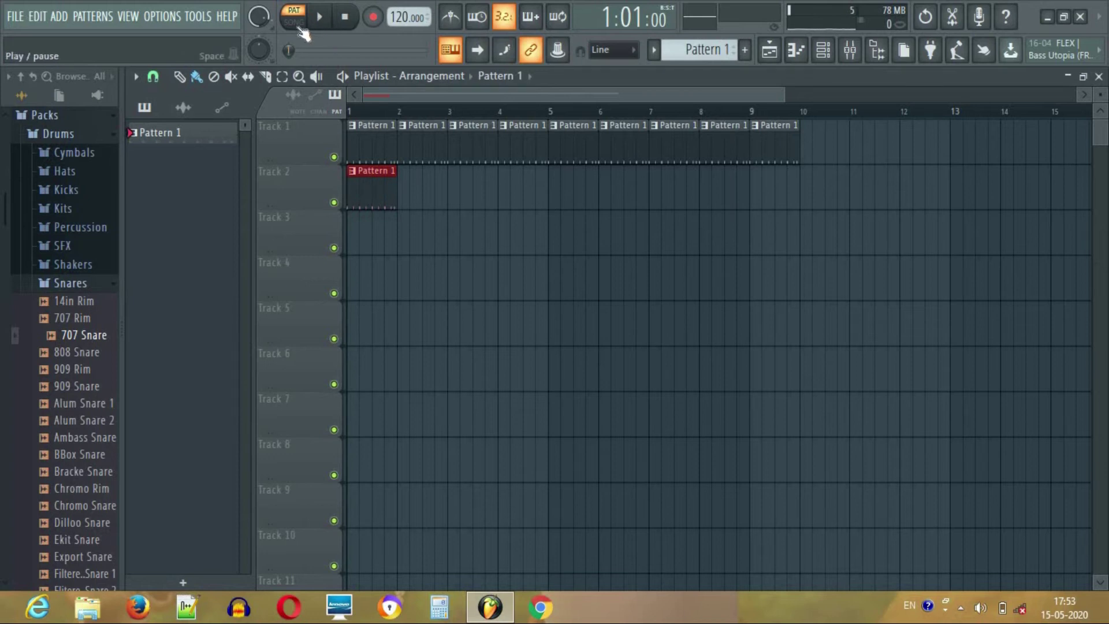
{"action": "left_click", "coordinate": [347, 17]}
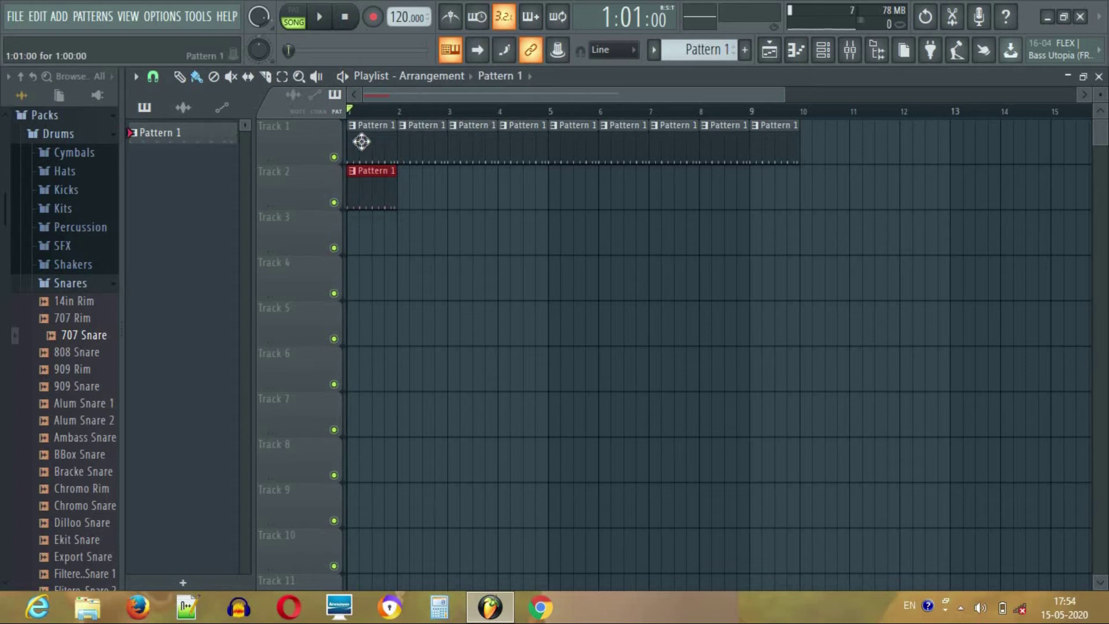
- Delete the bar 1 clip on Track 1, play the arrangement briefly and move the Track 2 clip into the gap
{"action": "right_click", "coordinate": [361, 141]}
{"action": "left_click", "coordinate": [319, 17]}
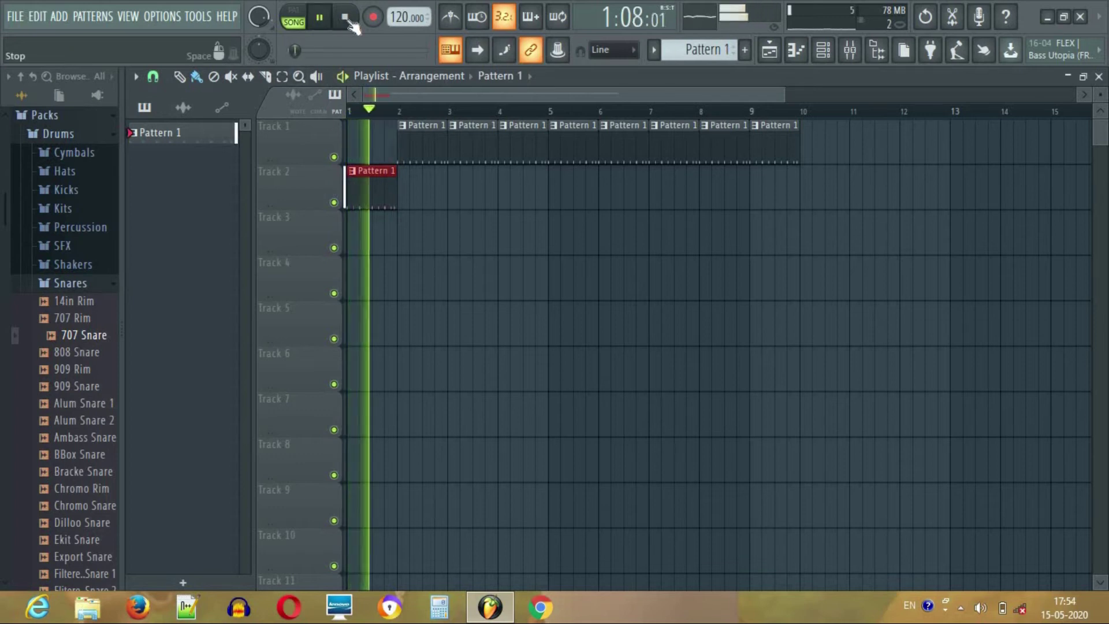
{"action": "left_click", "coordinate": [347, 17]}
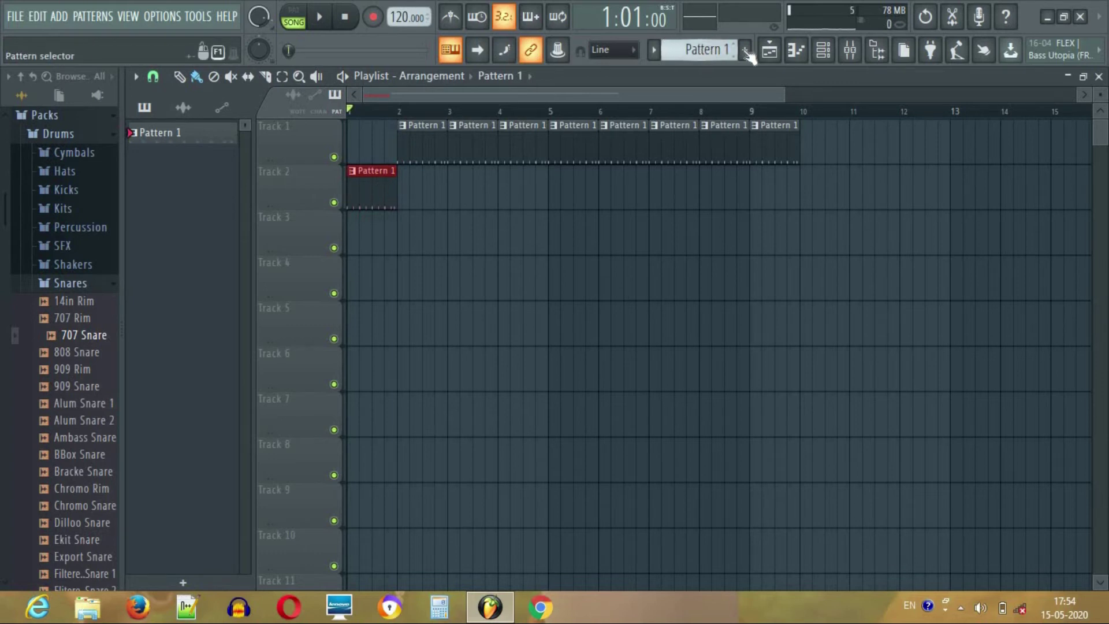
{"action": "left_click_drag", "start_coordinate": [383, 184], "coordinate": [350, 141]}
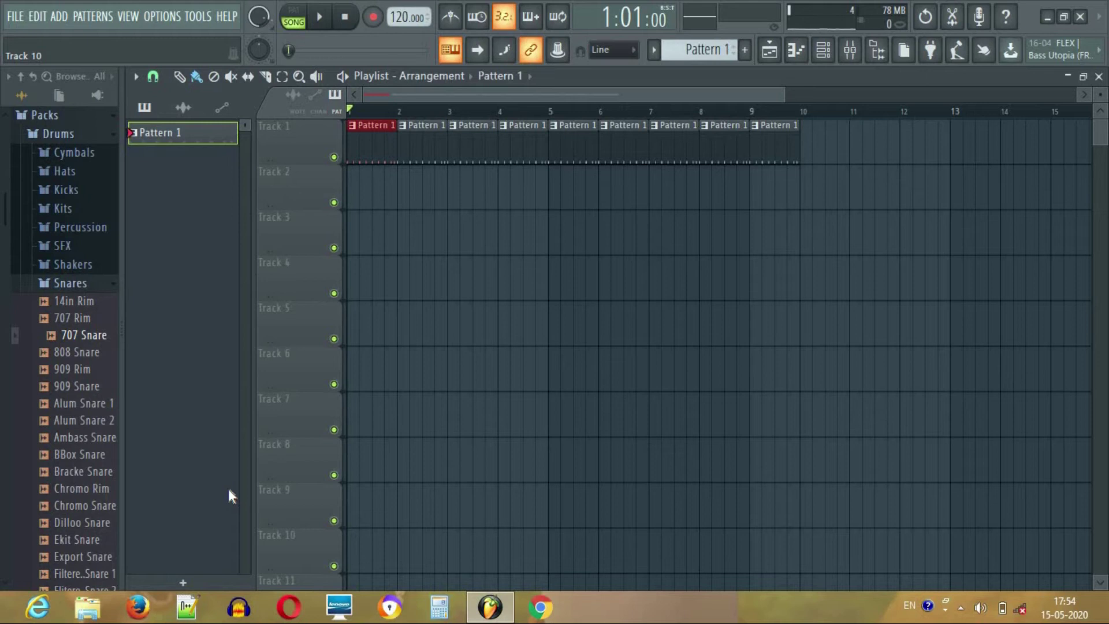
- Create a new pattern and accept the default name Pattern 2
{"action": "left_click", "coordinate": [744, 49]}
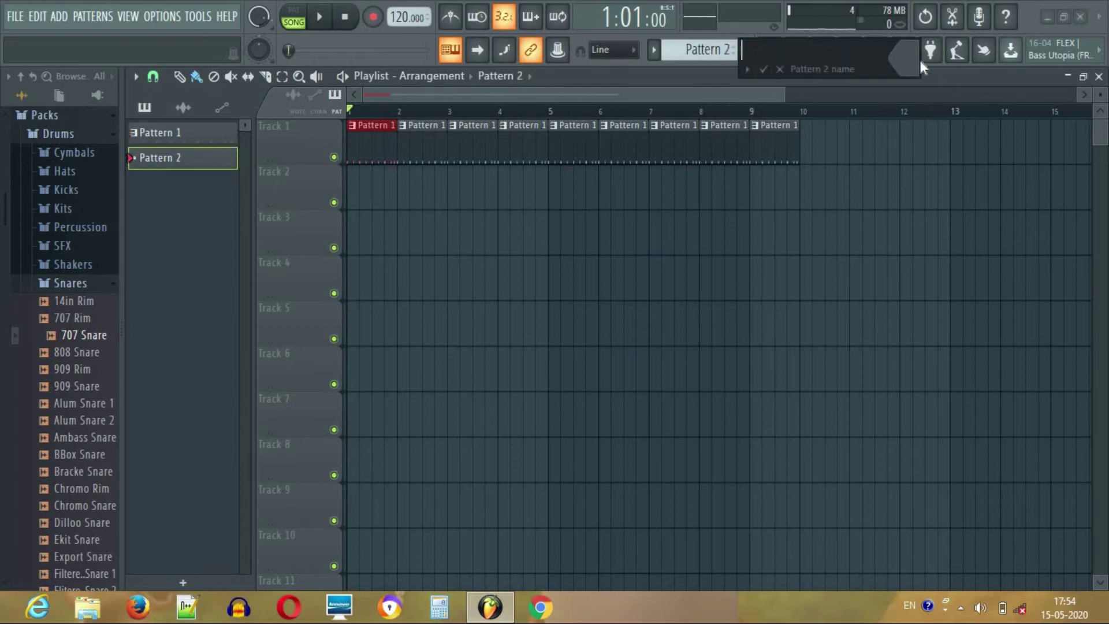
{"action": "left_click", "coordinate": [899, 74]}
{"action": "left_click", "coordinate": [765, 70]}
{"action": "left_click", "coordinate": [766, 70]}
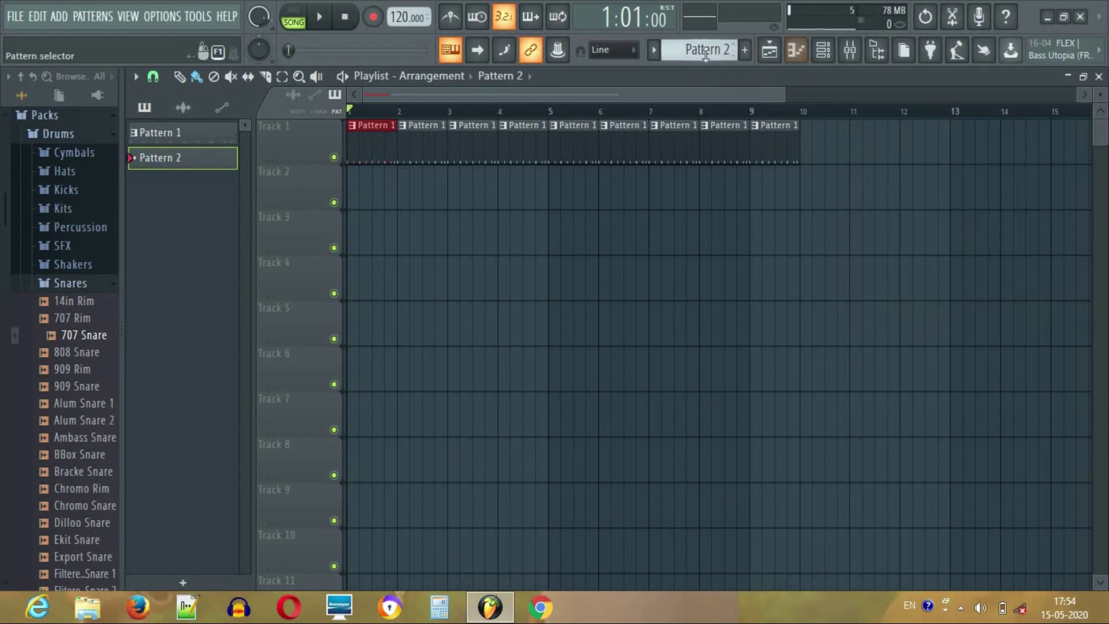
- Show the channel rack for Pattern 2 and turn on the first step of the BooBass channel
{"action": "left_click", "coordinate": [823, 50]}
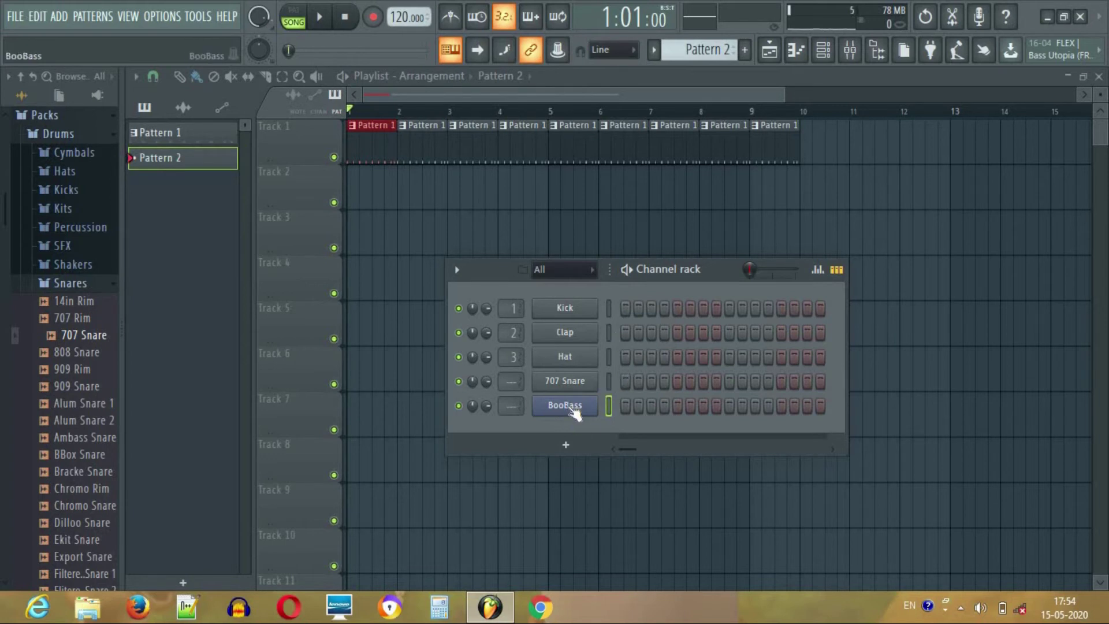
{"action": "right_click", "coordinate": [568, 410]}
{"action": "left_click", "coordinate": [572, 411]}
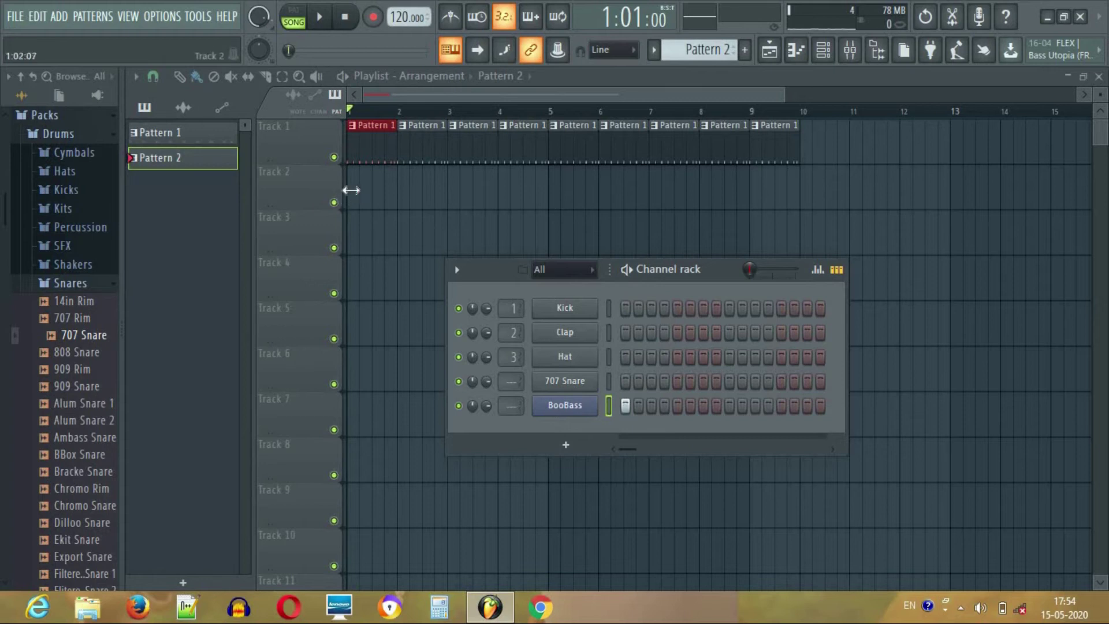
- Place a Pattern 2 clip at bar 1 of Track 2, then play and stop the song
{"action": "left_click", "coordinate": [351, 190]}
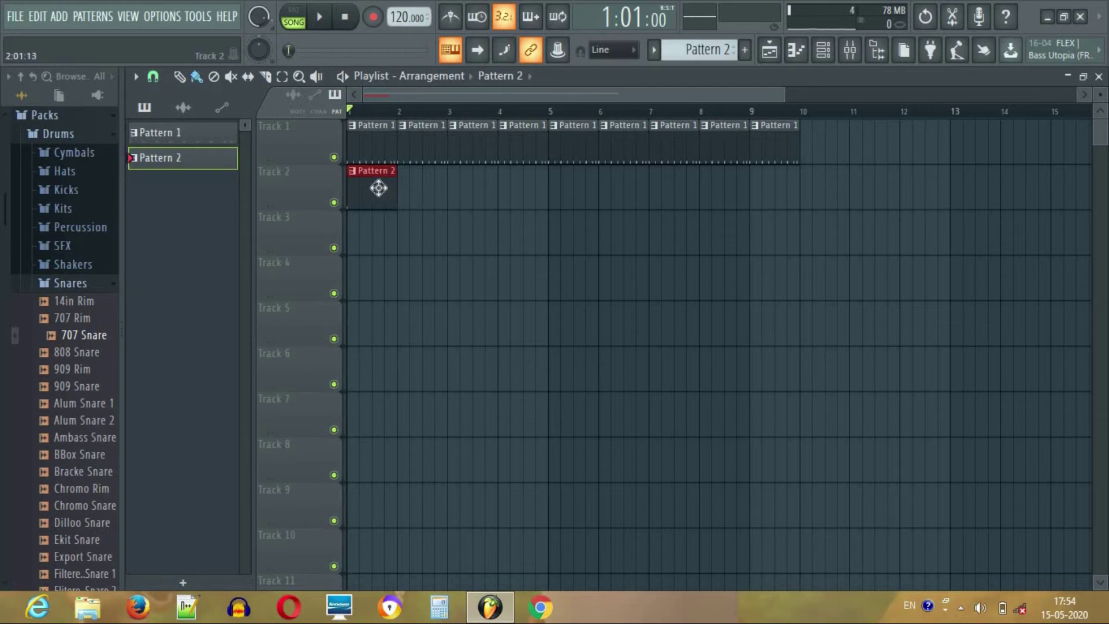
{"action": "left_click", "coordinate": [319, 16]}
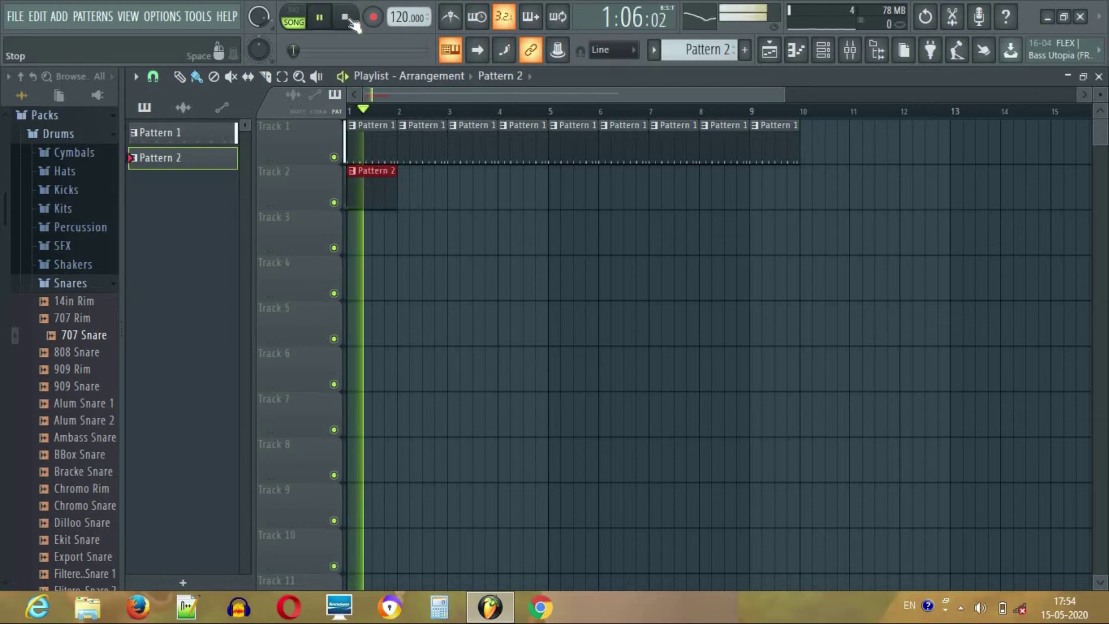
{"action": "key", "text": "space"}
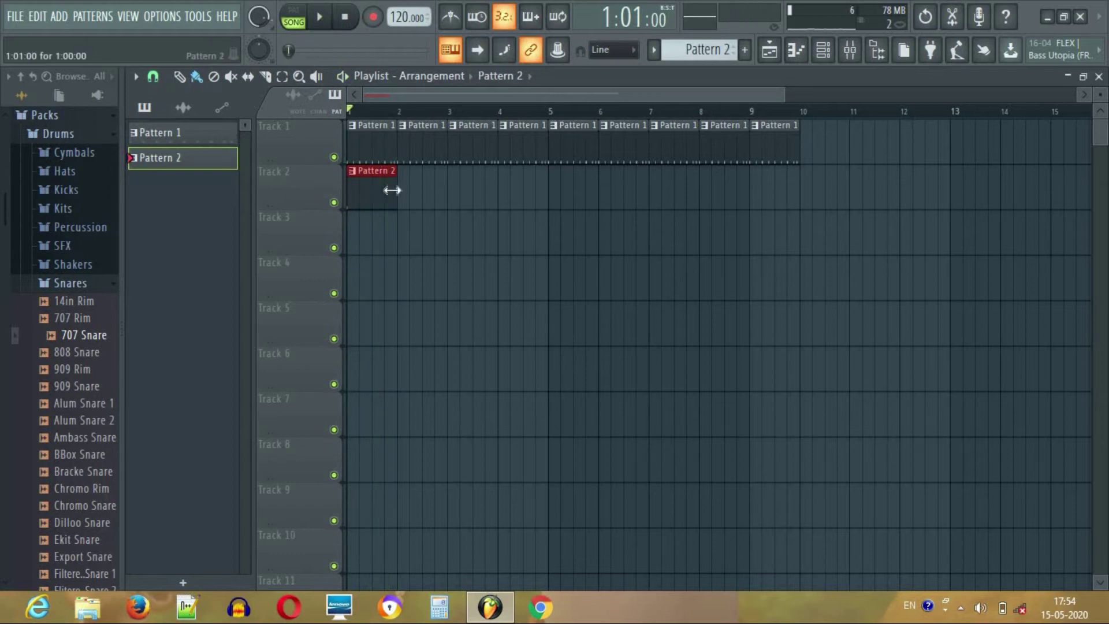
- Clear the BooBass channel's first step in Pattern 2 and open the channel in the piano roll
{"action": "left_click", "coordinate": [823, 52]}
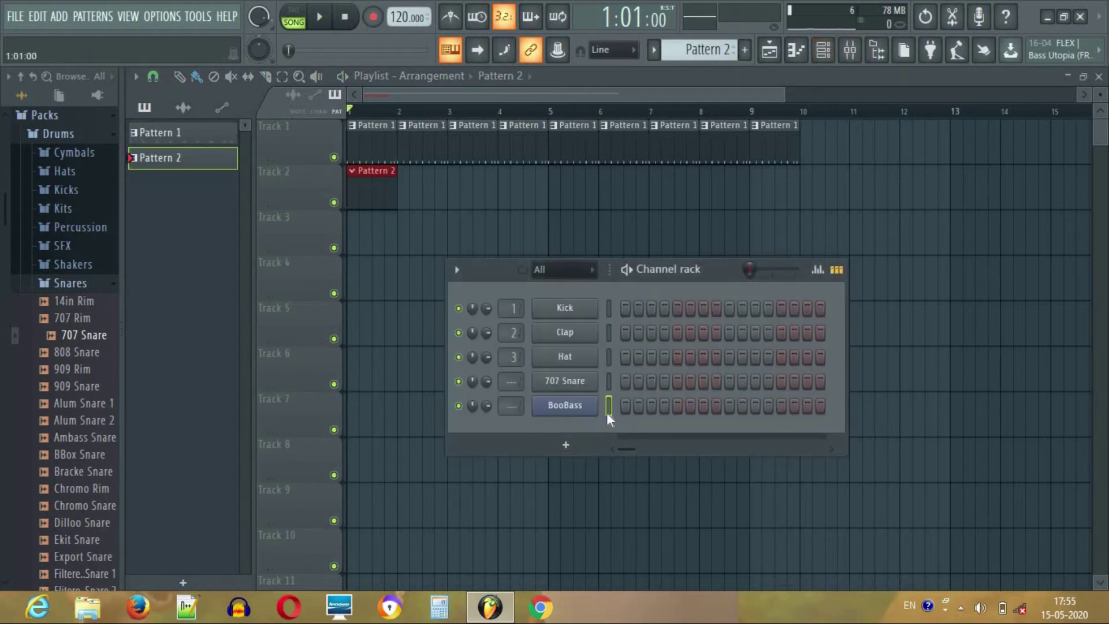
{"action": "right_click", "coordinate": [569, 406]}
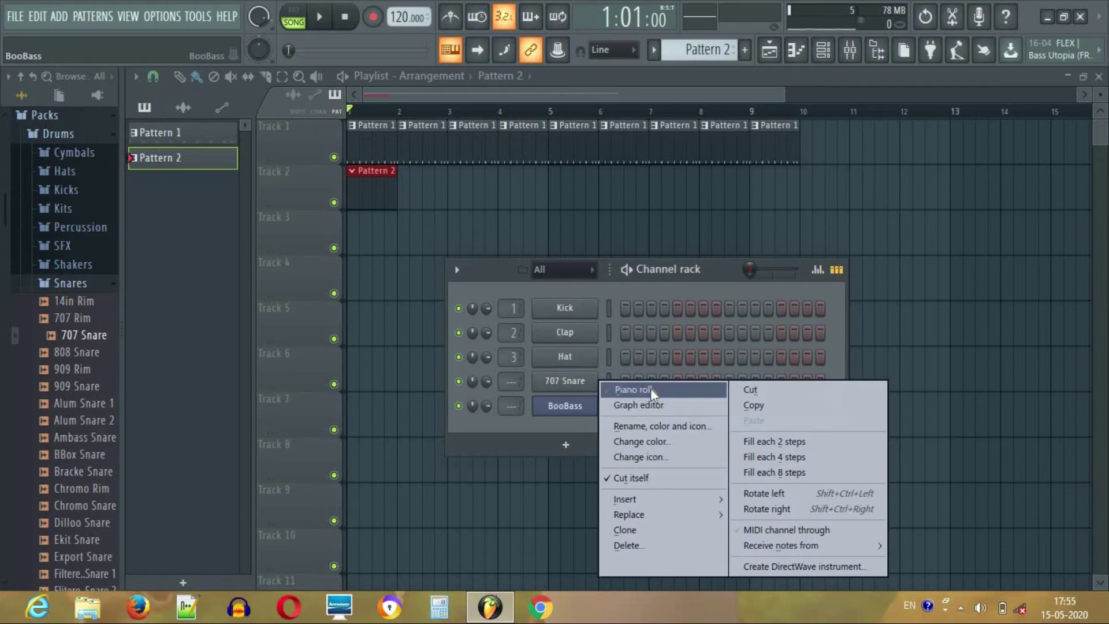
{"action": "left_click", "coordinate": [651, 390]}
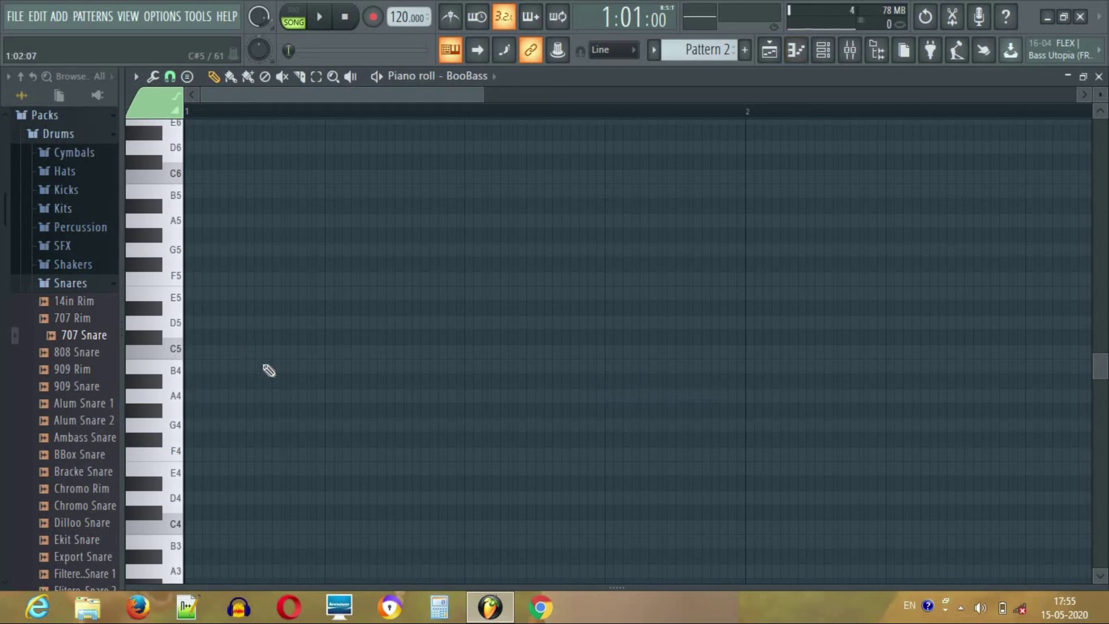
- Draw four back-to-back G4 notes, each one beat long, to fill bar 1
{"action": "scroll", "coordinate": [228, 323], "scroll_direction": "up", "scroll_amount": 3}
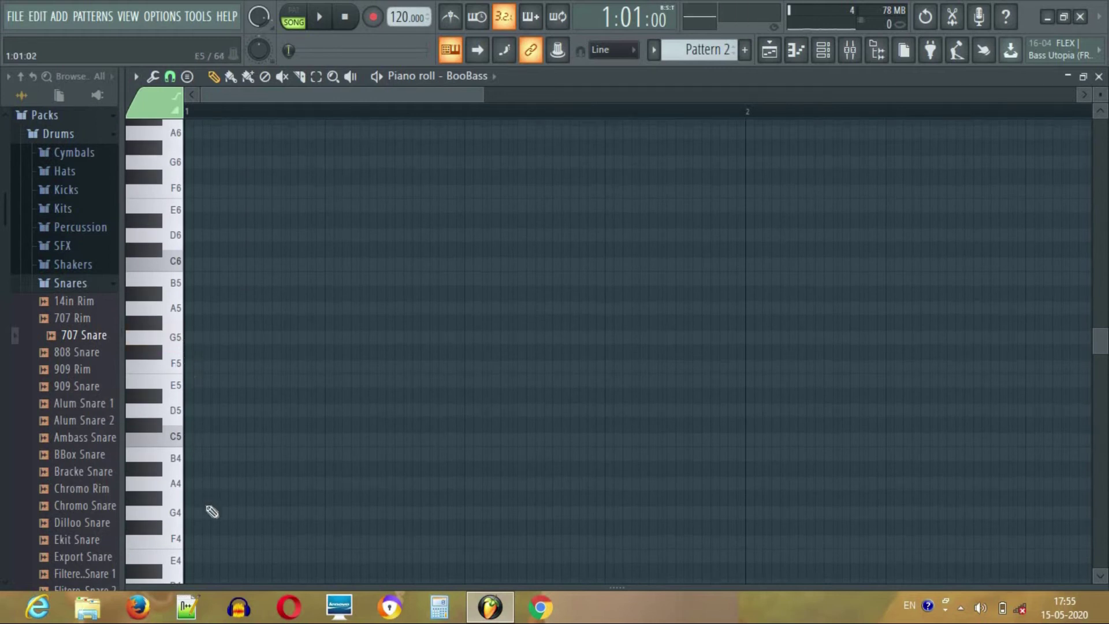
{"action": "scroll", "coordinate": [211, 511], "scroll_direction": "down", "scroll_amount": 2}
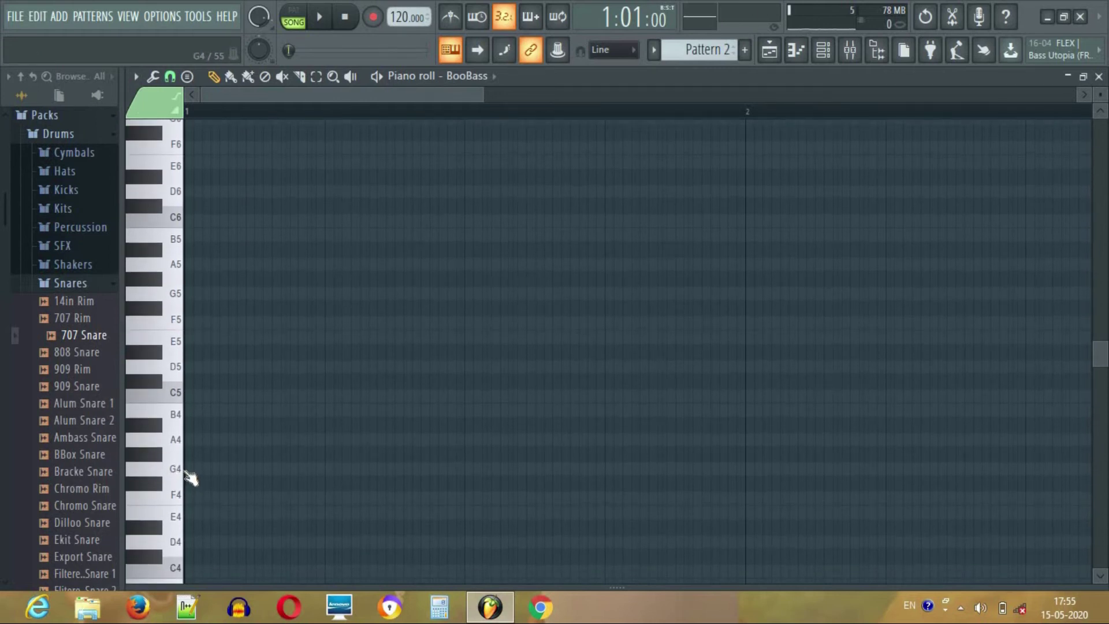
{"action": "left_click", "coordinate": [196, 470]}
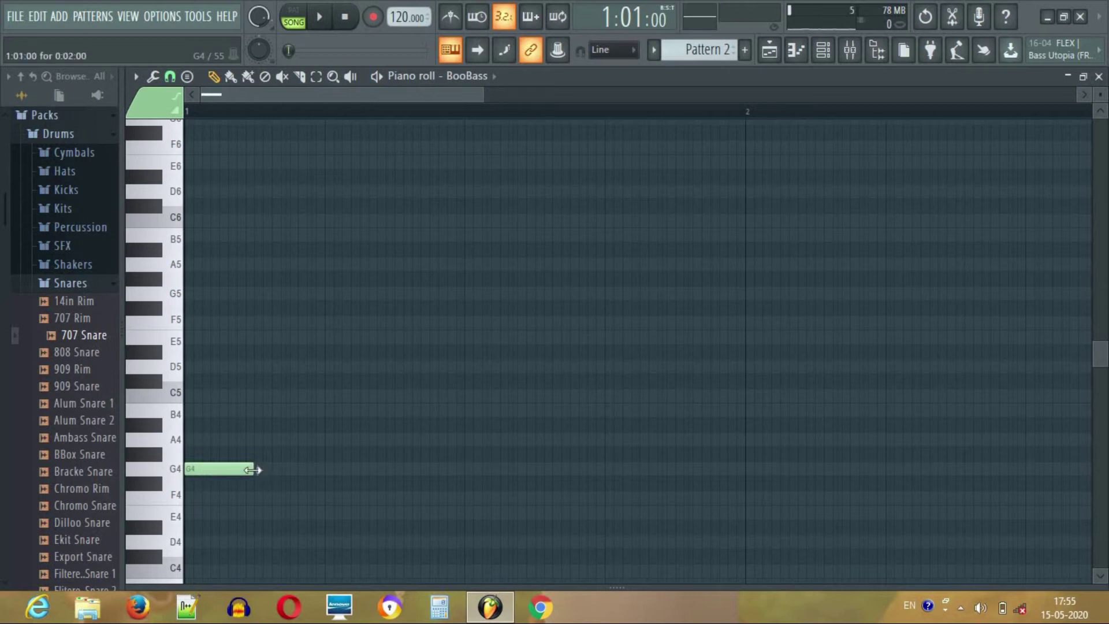
{"action": "left_click_drag", "start_coordinate": [287, 471], "coordinate": [325, 475]}
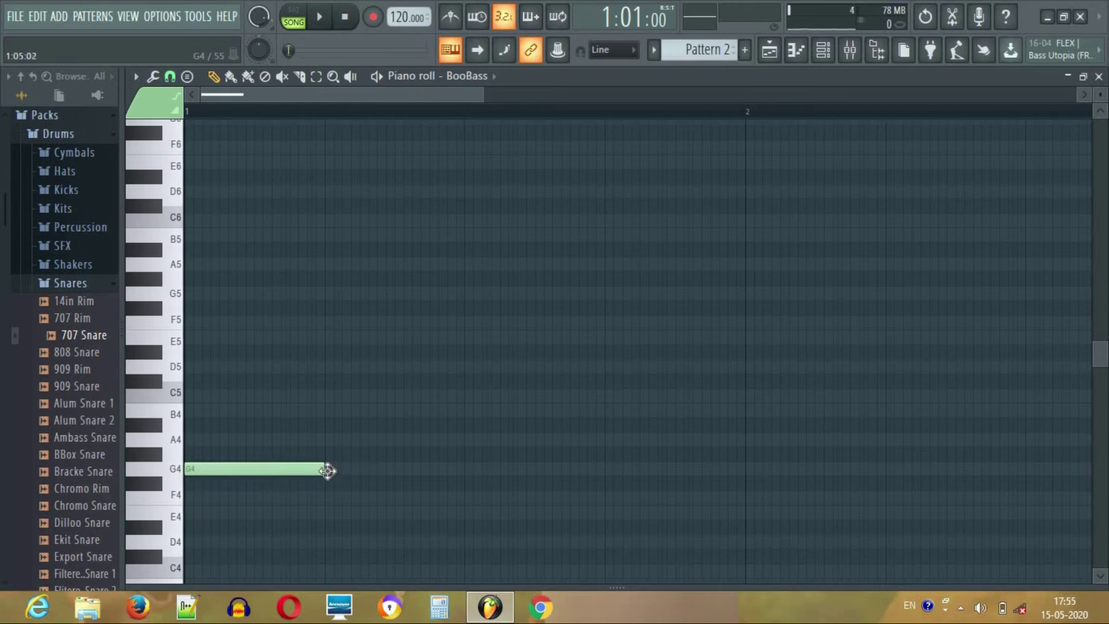
{"action": "left_click", "coordinate": [346, 471]}
{"action": "left_click", "coordinate": [471, 470]}
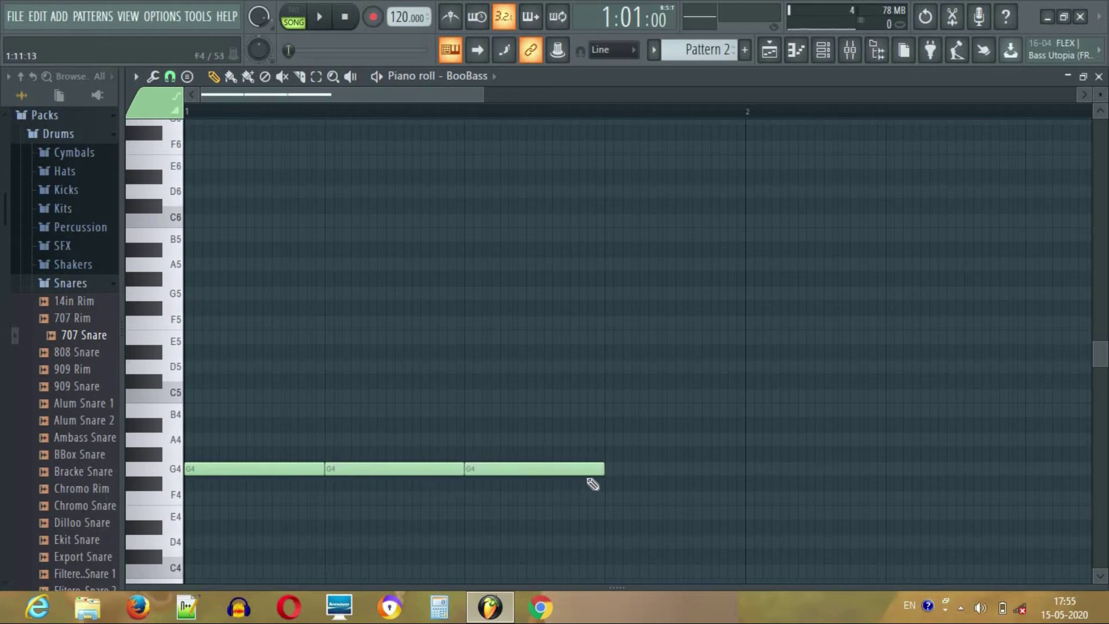
{"action": "left_click", "coordinate": [608, 469]}
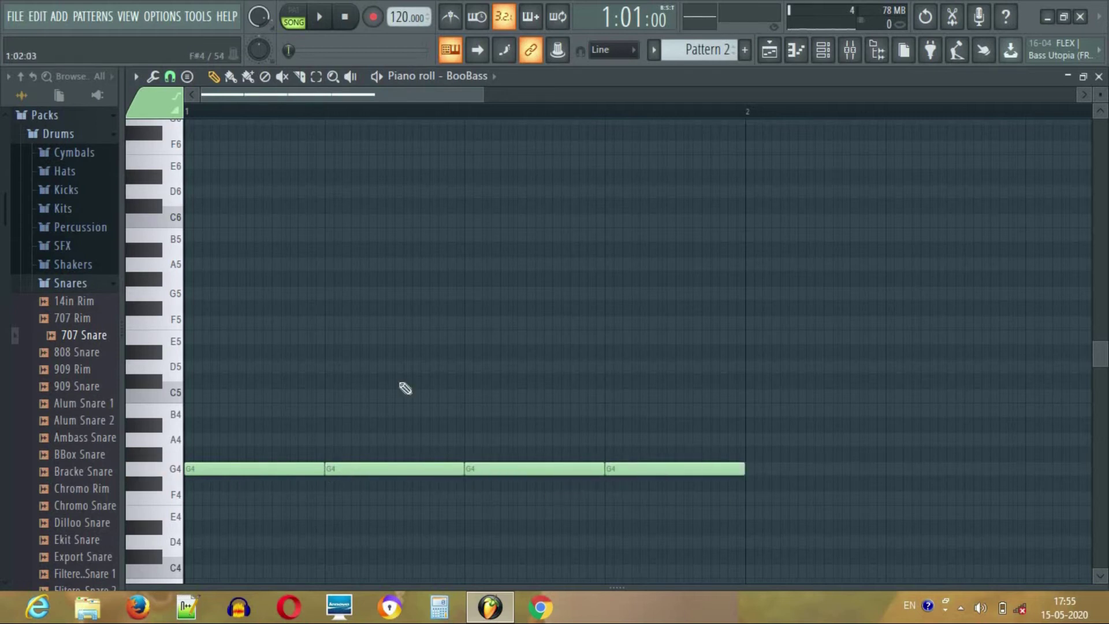
- Draw four back-to-back C5 notes, each one beat long, to fill bar 2
{"action": "left_click_drag", "start_coordinate": [669, 109], "coordinate": [865, 106]}
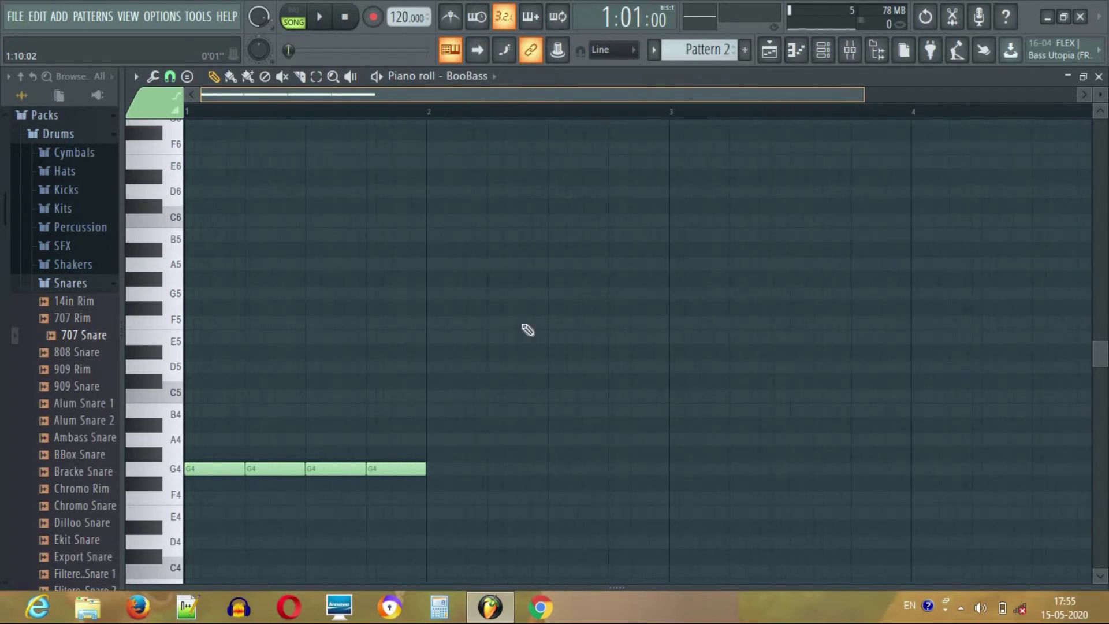
{"action": "left_click", "coordinate": [172, 402]}
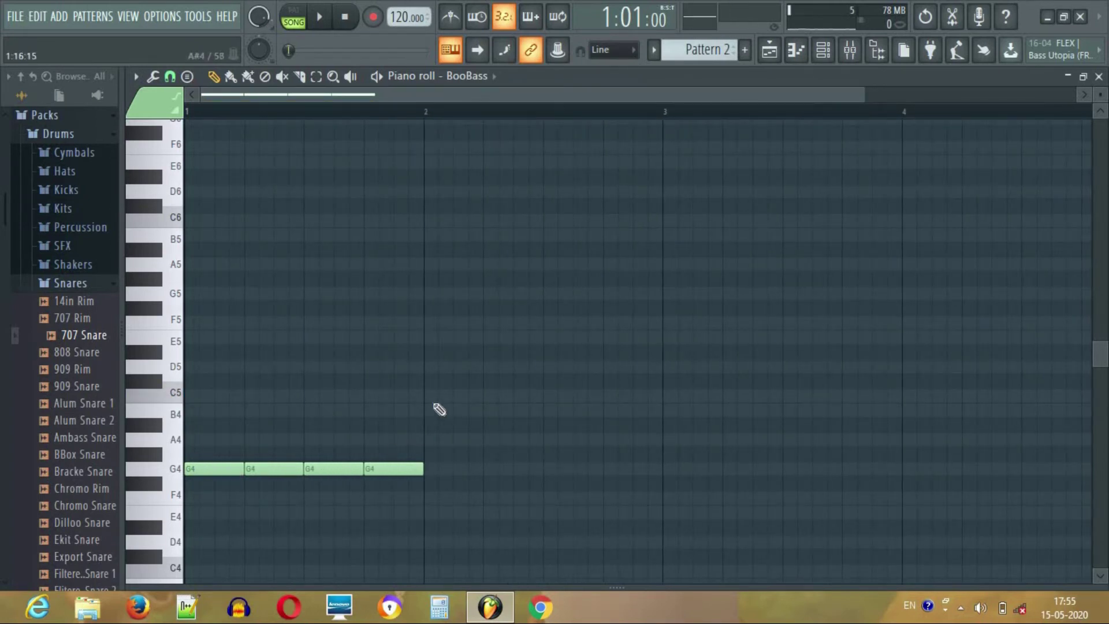
{"action": "left_click", "coordinate": [432, 397]}
{"action": "left_click", "coordinate": [491, 397]}
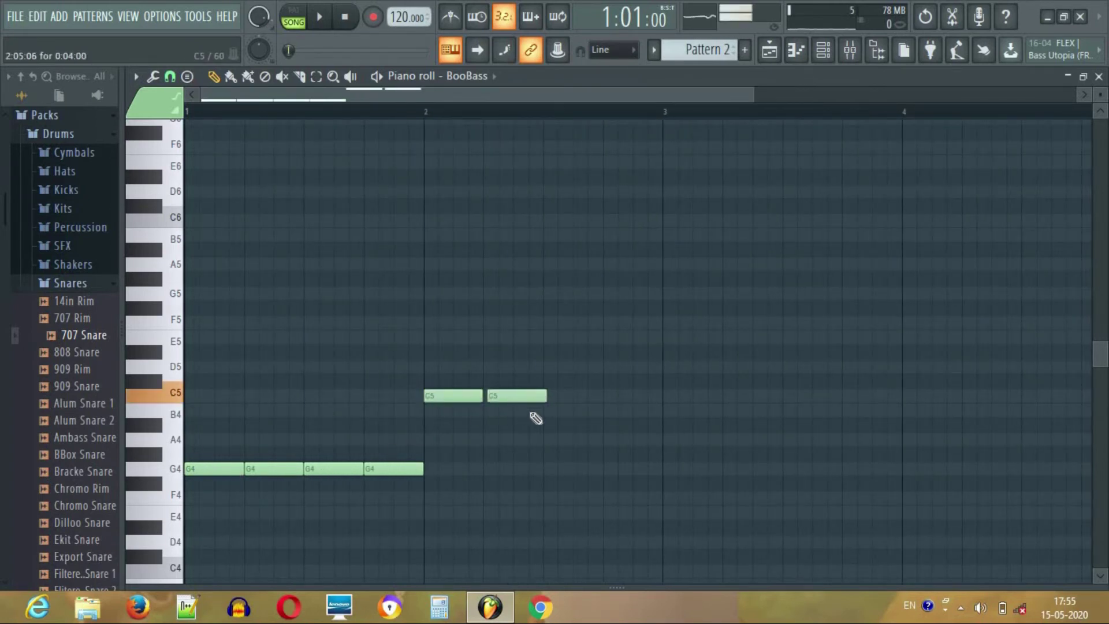
{"action": "left_click_drag", "start_coordinate": [519, 395], "coordinate": [515, 395]}
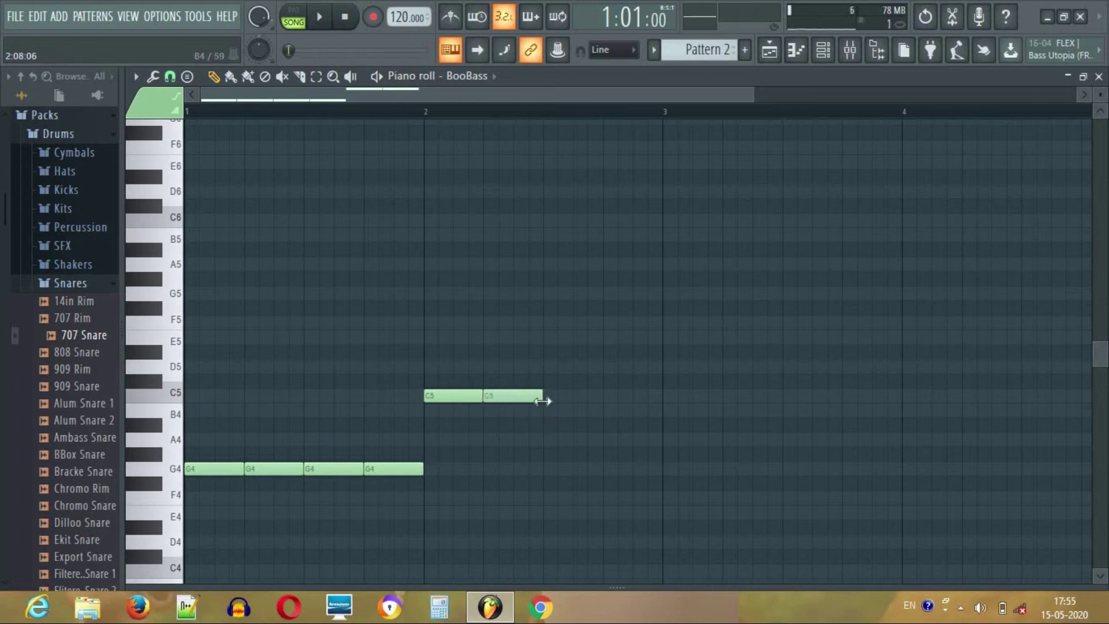
{"action": "left_click", "coordinate": [556, 396]}
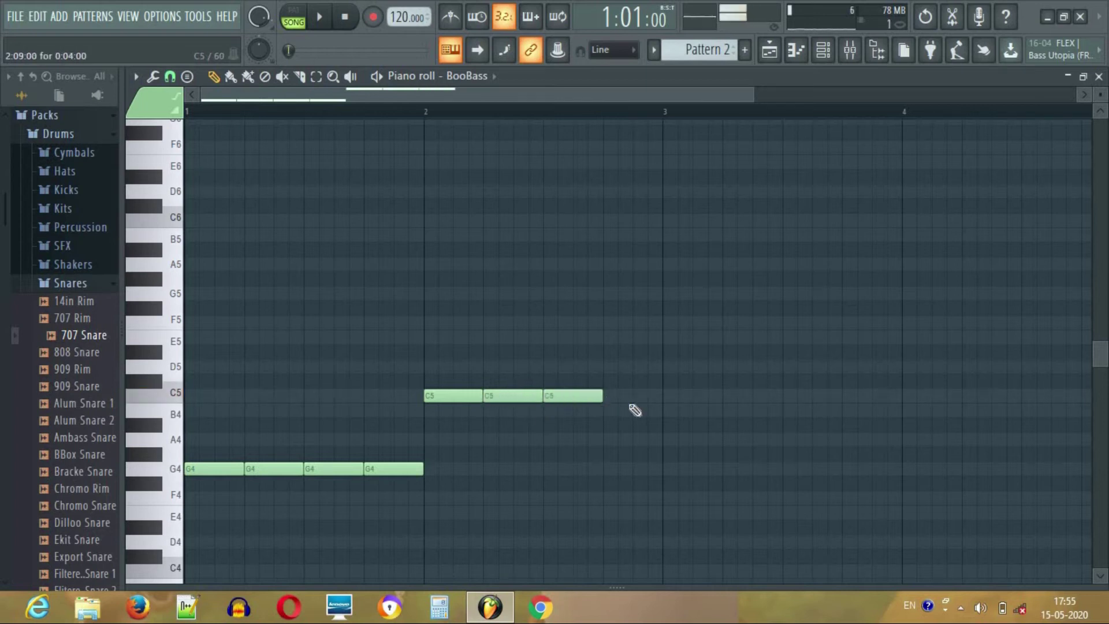
{"action": "left_click", "coordinate": [618, 396]}
{"action": "left_click", "coordinate": [618, 395]}
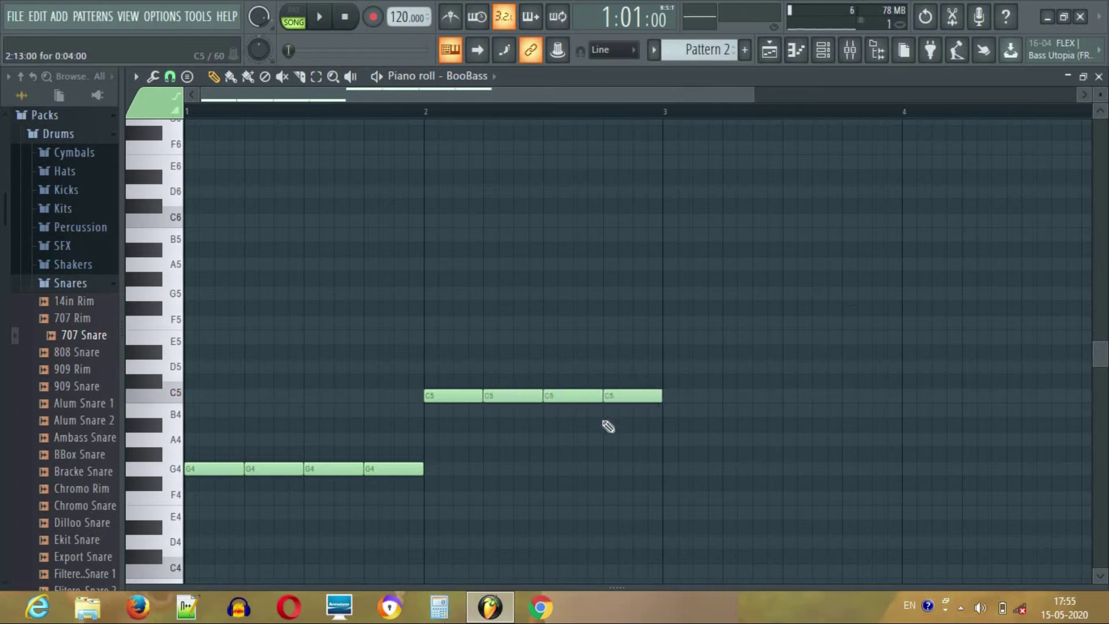
- Draw four back-to-back D5 notes, each one beat long, to fill bar 3
{"action": "left_click", "coordinate": [173, 370]}
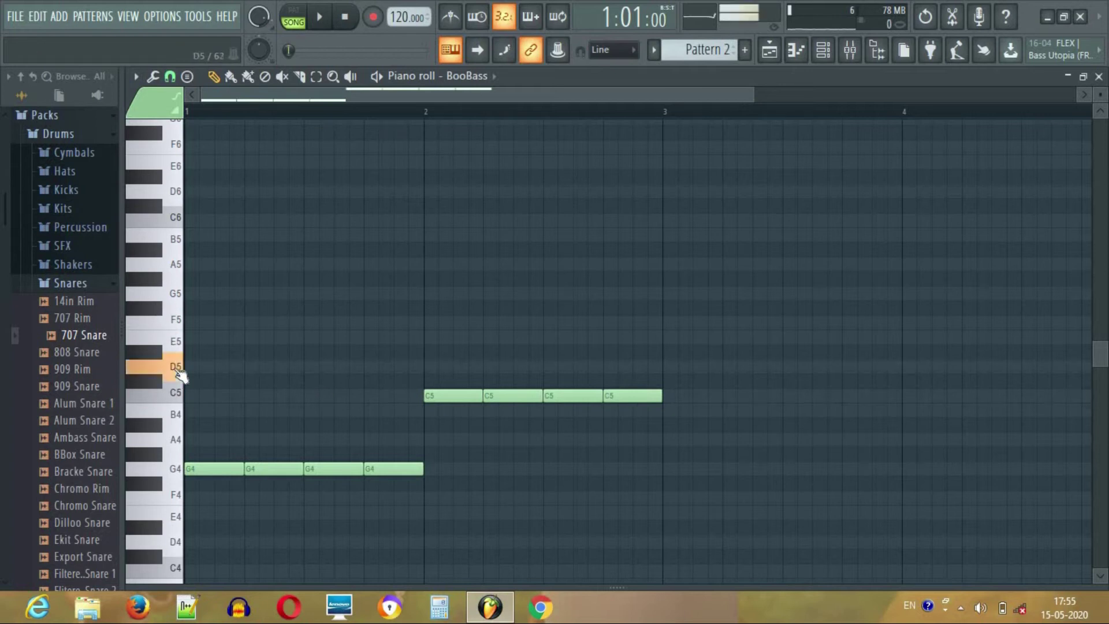
{"action": "left_click", "coordinate": [670, 368]}
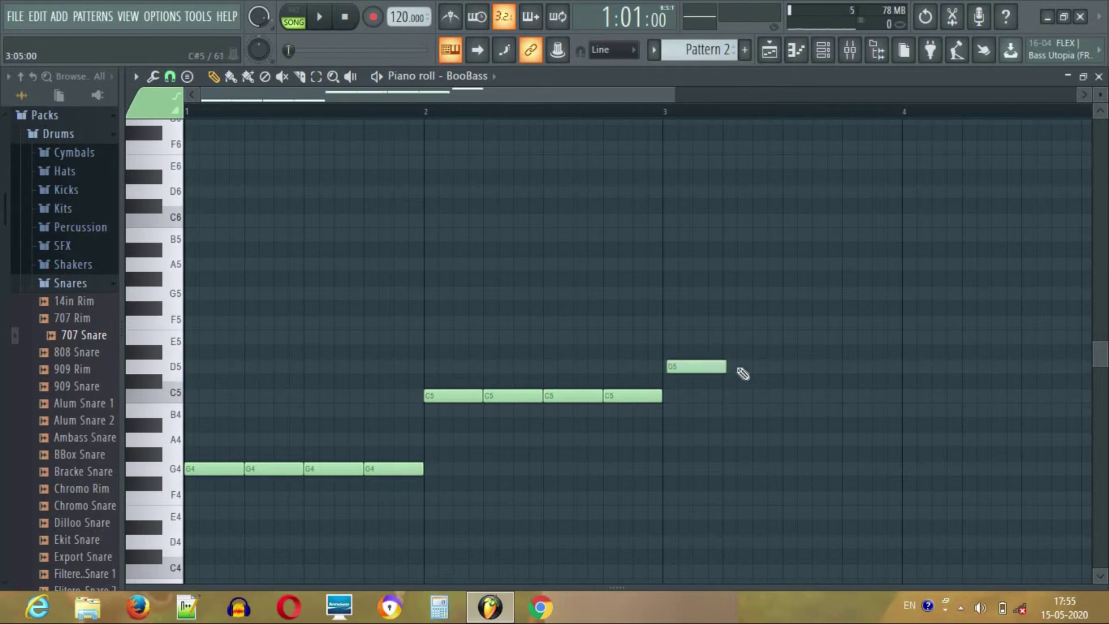
{"action": "left_click_drag", "start_coordinate": [714, 367], "coordinate": [705, 366]}
{"action": "left_click", "coordinate": [729, 371]}
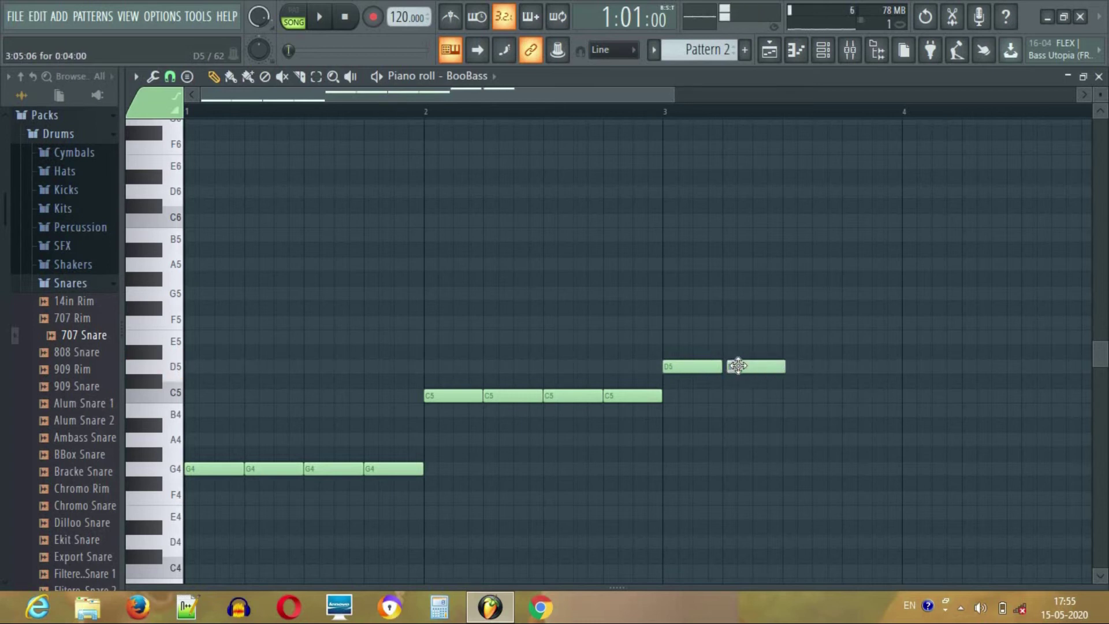
{"action": "left_click", "coordinate": [732, 366]}
{"action": "left_click", "coordinate": [788, 369]}
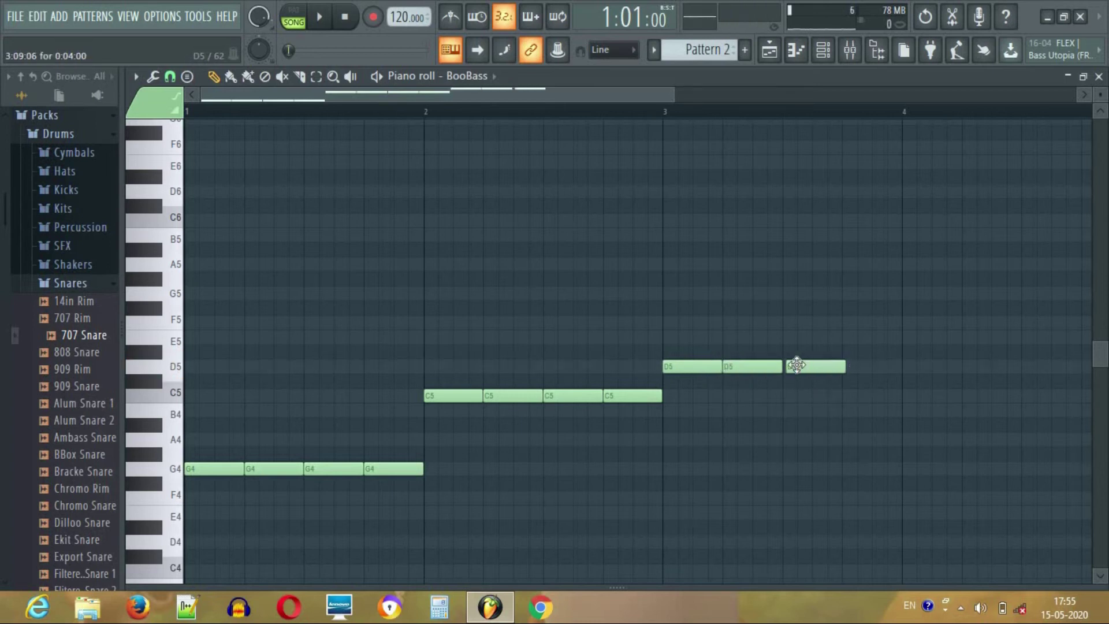
{"action": "left_click", "coordinate": [795, 365]}
{"action": "left_click", "coordinate": [799, 365]}
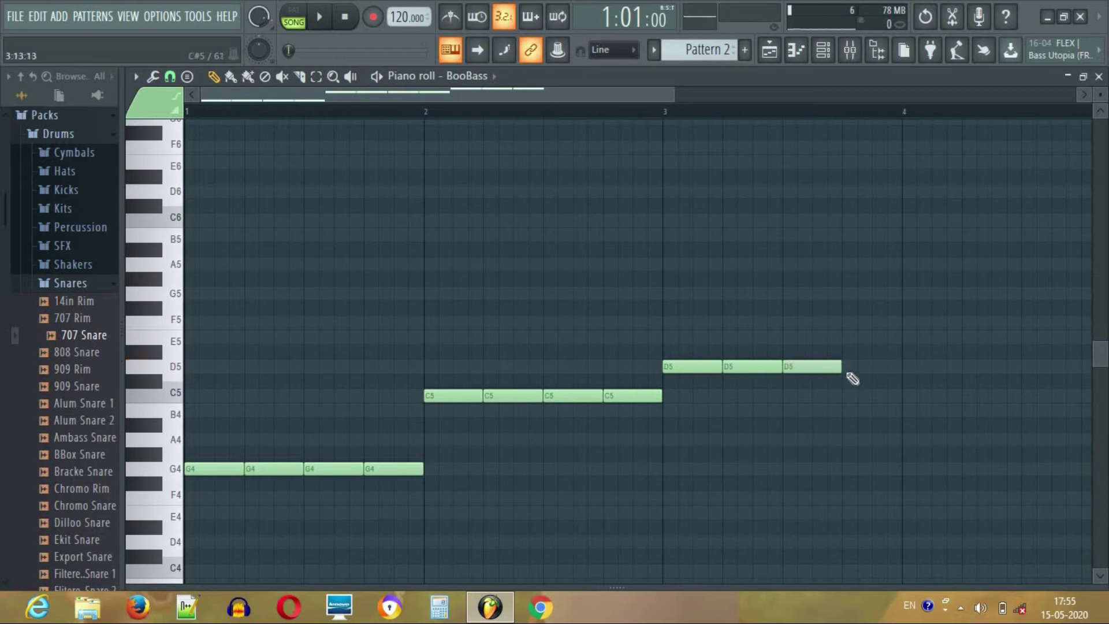
{"action": "left_click", "coordinate": [849, 374]}
{"action": "left_click", "coordinate": [849, 371]}
{"action": "left_click_drag", "start_coordinate": [852, 371], "coordinate": [854, 371]}
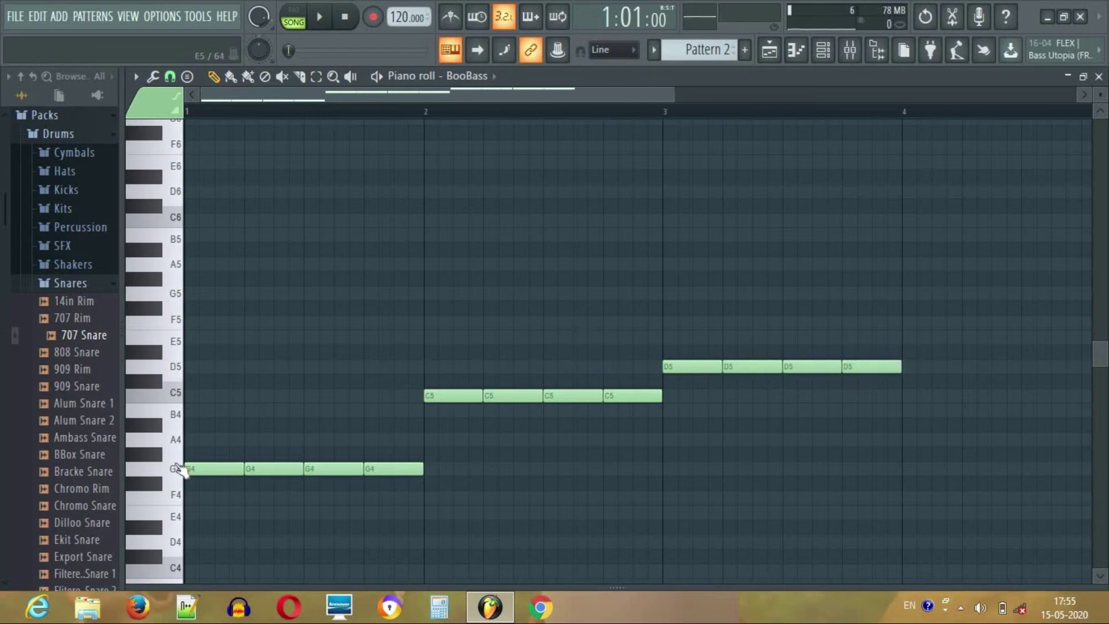
- Draw four back-to-back G5 notes, each one beat long, to fill bar 4
{"action": "left_click", "coordinate": [173, 295]}
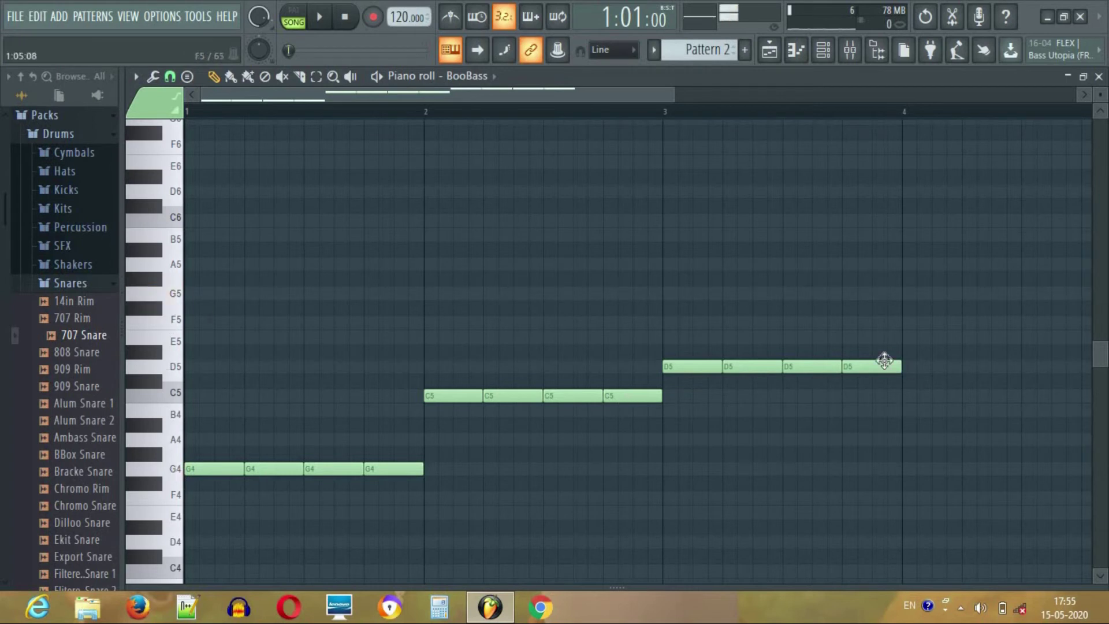
{"action": "left_click", "coordinate": [909, 295]}
{"action": "left_click", "coordinate": [978, 295]}
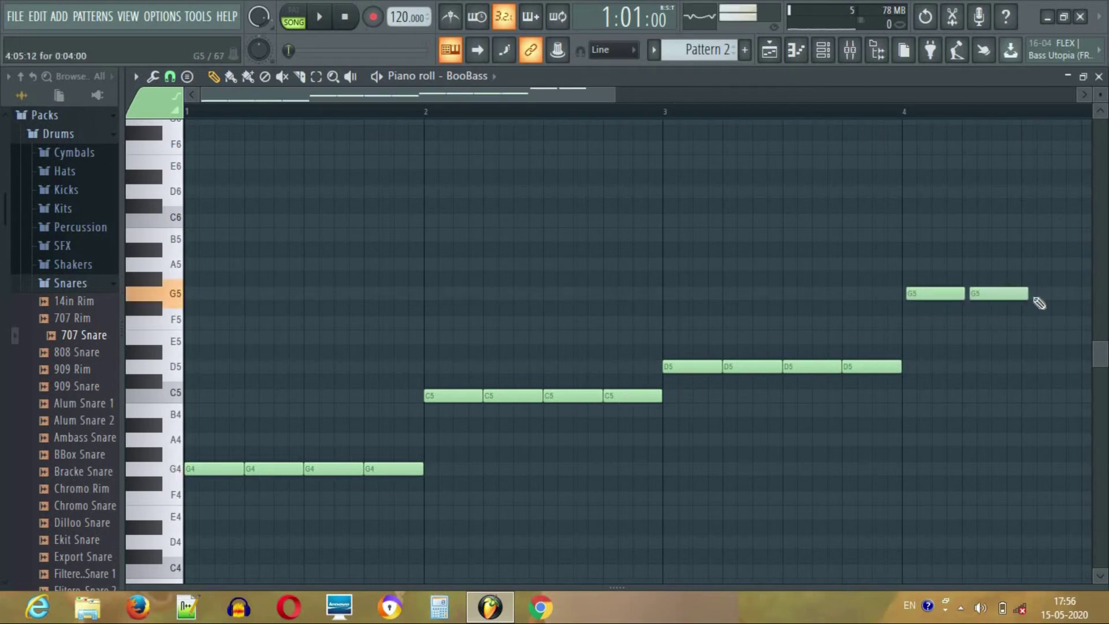
{"action": "left_click", "coordinate": [1040, 294]}
{"action": "left_click_drag", "start_coordinate": [576, 104], "coordinate": [778, 104]}
{"action": "left_click_drag", "start_coordinate": [490, 295], "coordinate": [535, 293]}
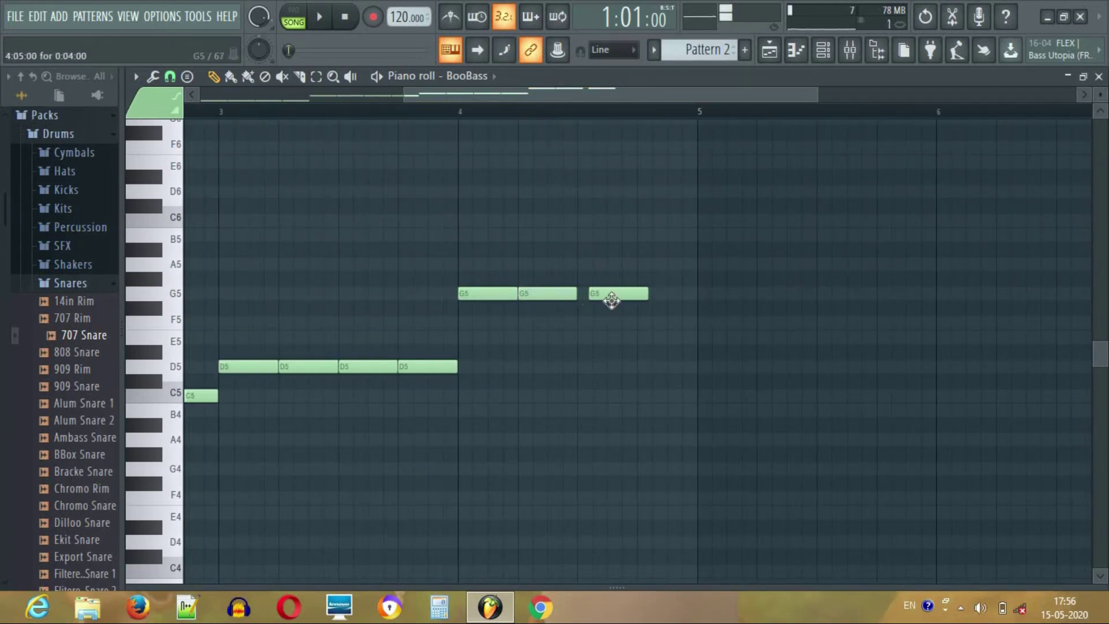
{"action": "left_click_drag", "start_coordinate": [604, 294], "coordinate": [593, 294]}
{"action": "left_click", "coordinate": [646, 294]}
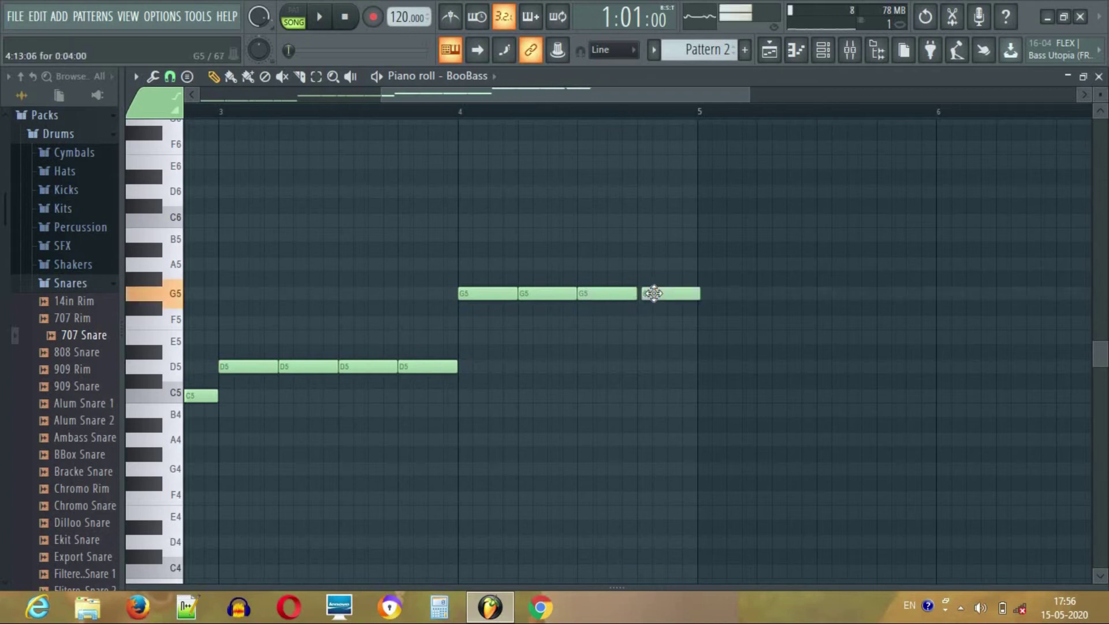
- Return to the playlist, delete the Pattern 1 clips from bar 5 onward on Track 1, and play and stop the song
{"action": "left_click", "coordinate": [1099, 77]}
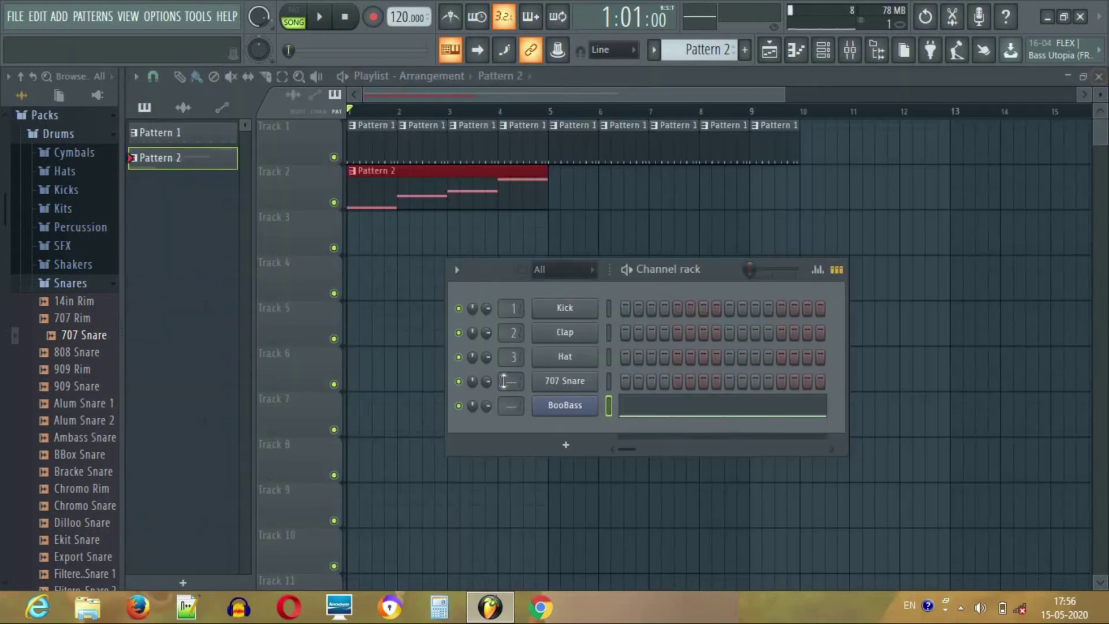
{"action": "right_click", "coordinate": [673, 148]}
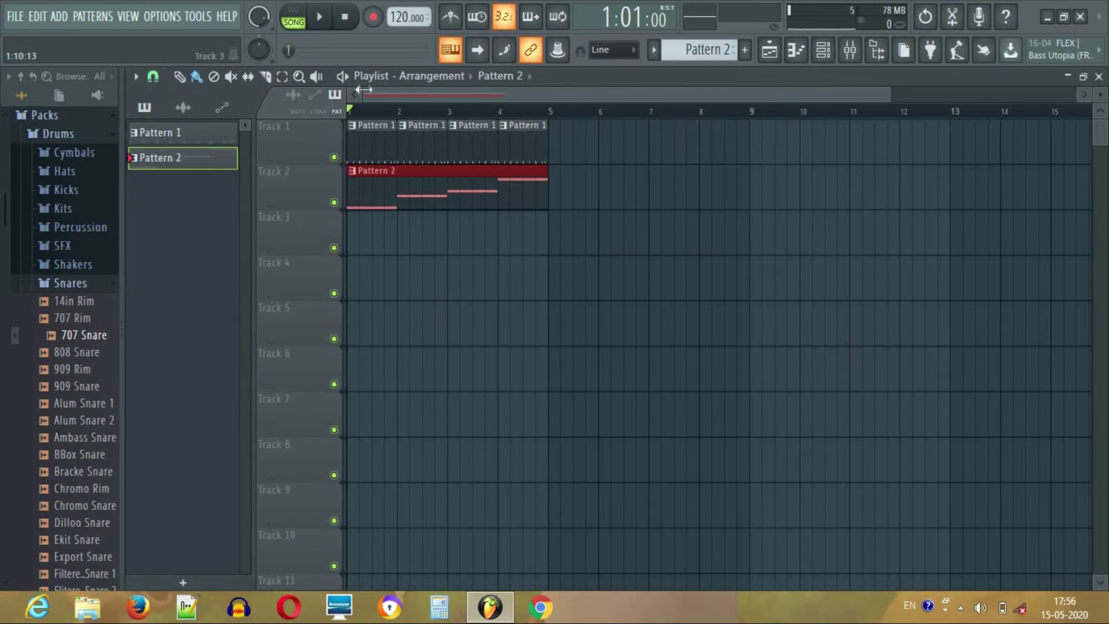
{"action": "left_click", "coordinate": [319, 17]}
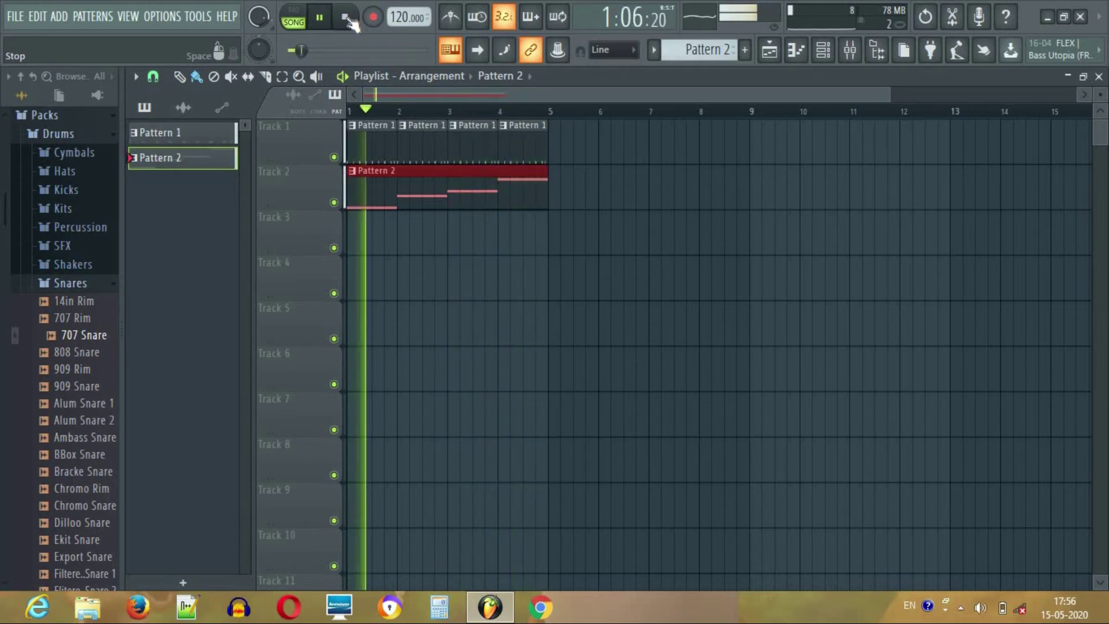
{"action": "key", "text": "space"}
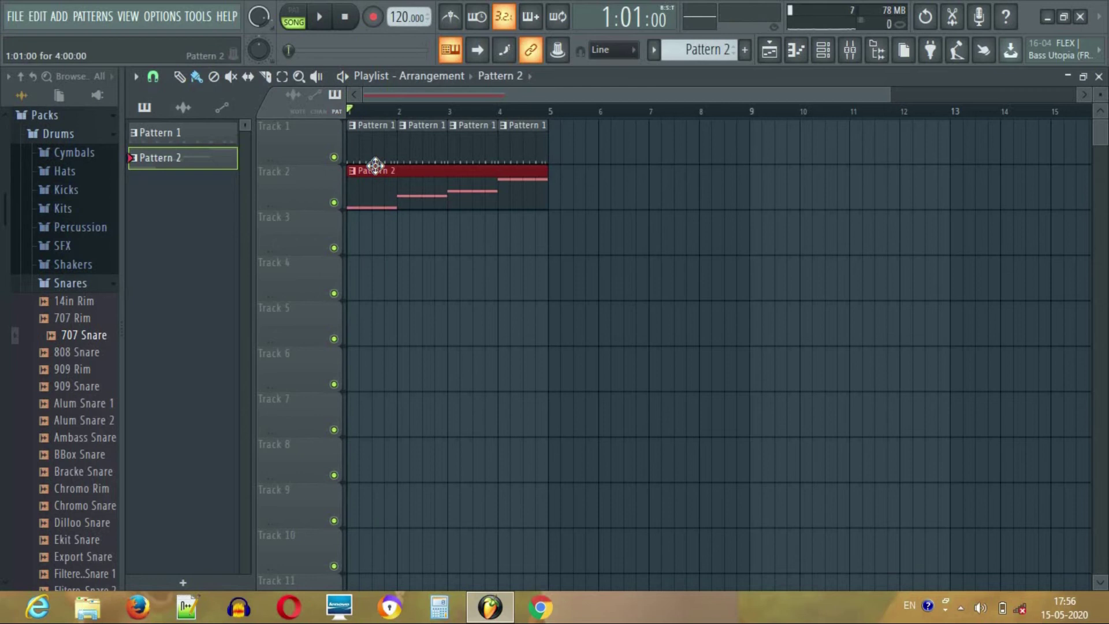
- Review the BooBass notes of the Pattern 2 clip in the piano roll and close it
{"action": "double_click", "coordinate": [375, 168]}
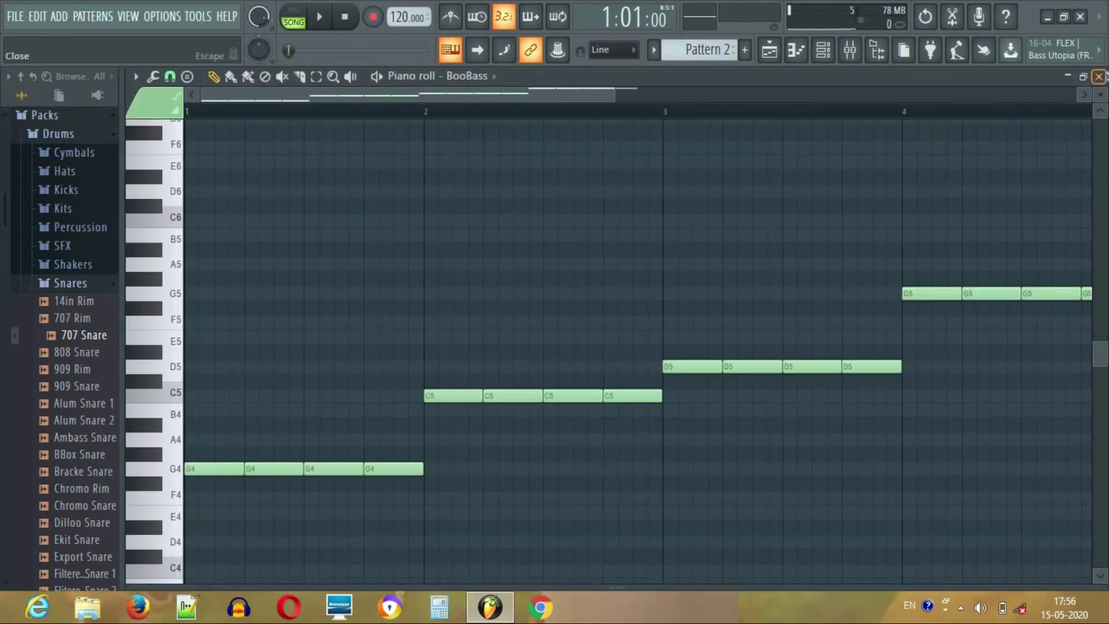
{"action": "left_click", "coordinate": [1098, 77]}
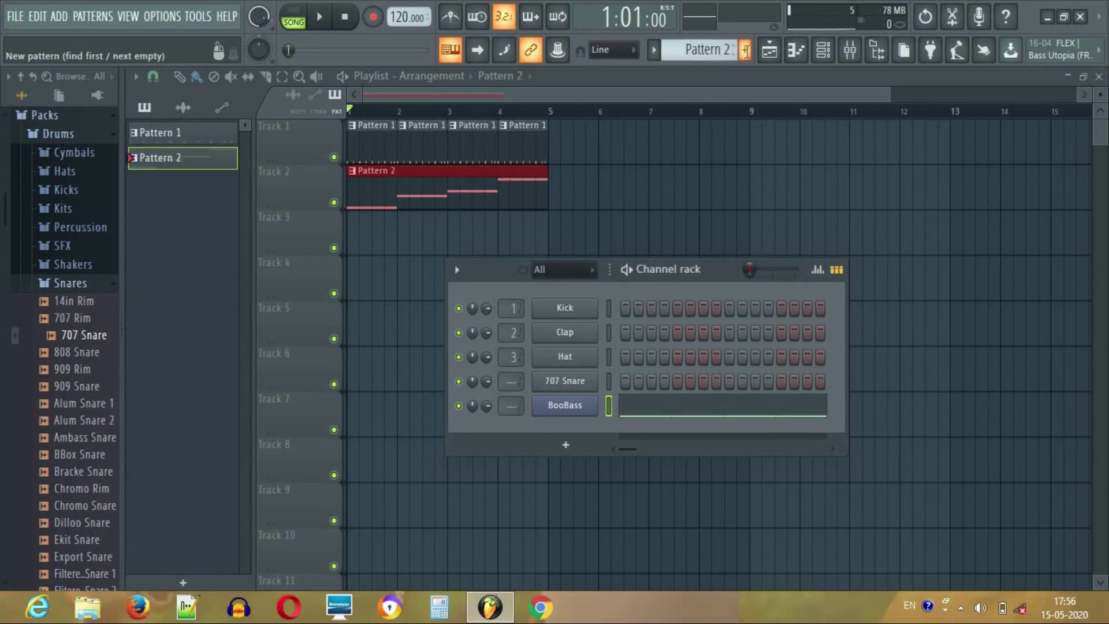
- Create a new empty pattern, Pattern 3, and add a GMS synth channel to the channel rack
{"action": "left_click", "coordinate": [745, 51]}
{"action": "left_click", "coordinate": [763, 70]}
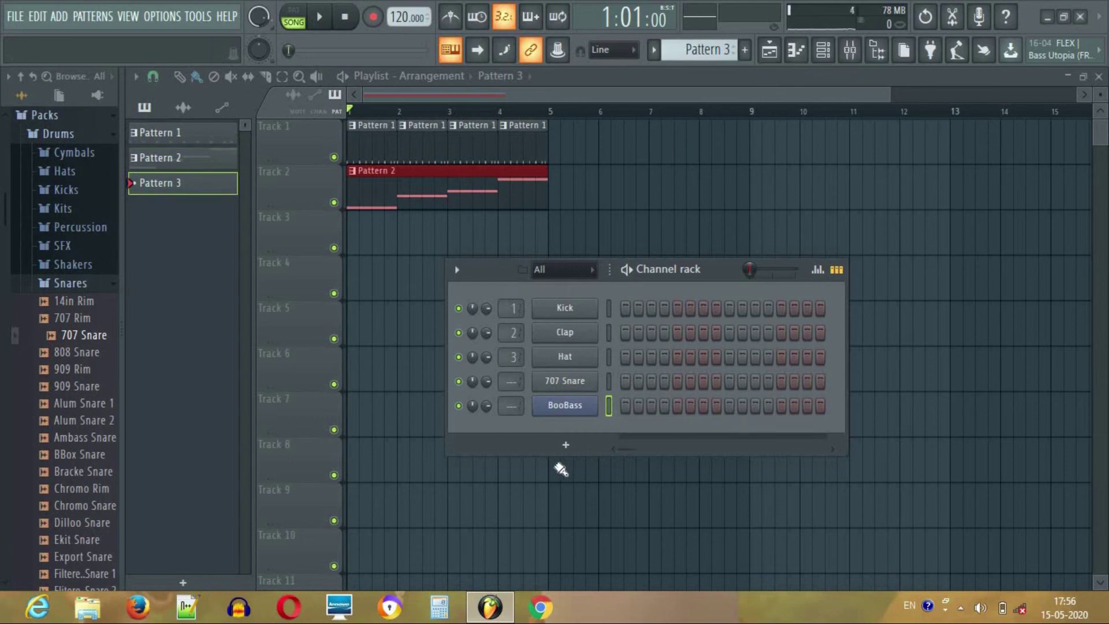
{"action": "left_click", "coordinate": [568, 445]}
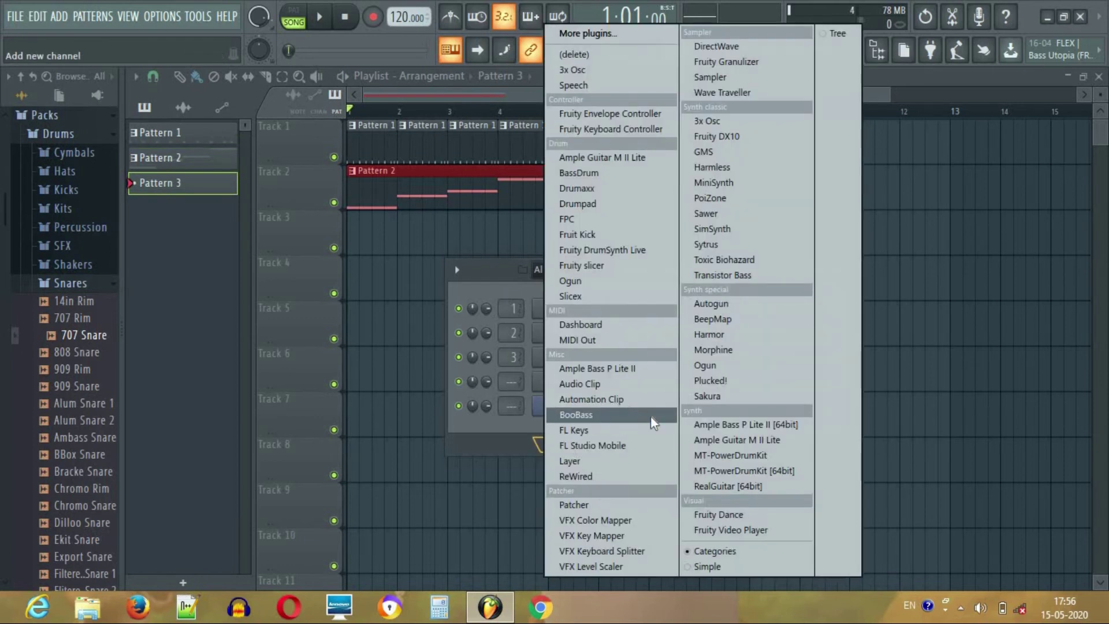
{"action": "left_click", "coordinate": [726, 153]}
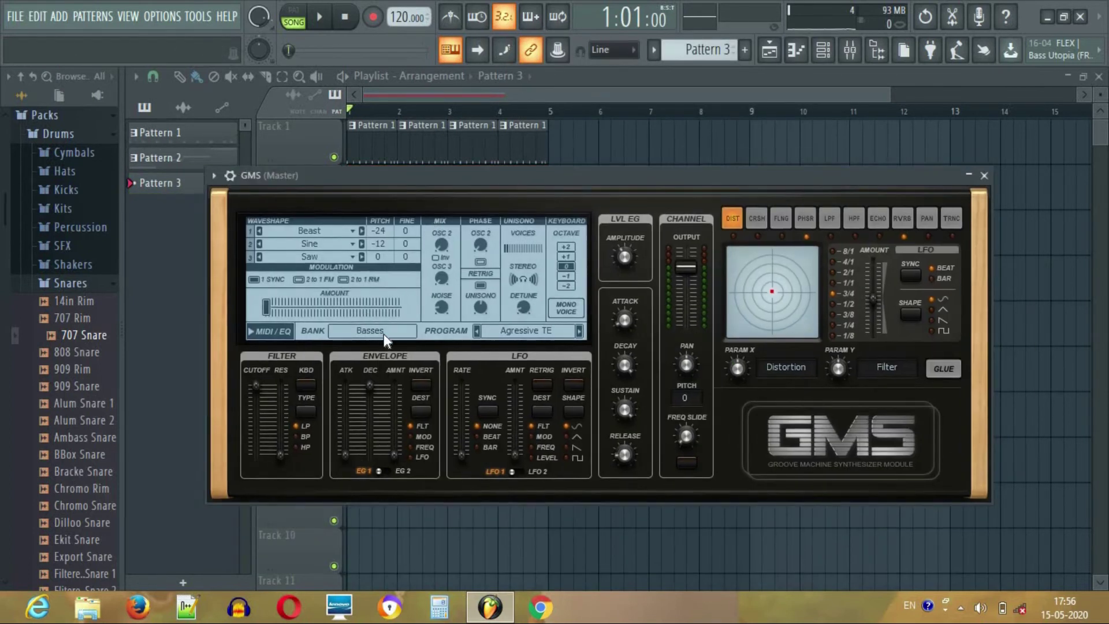
- Load the Synth 7 preset from the GMS Leads & Synths bank and close the synth window
{"action": "left_click", "coordinate": [402, 334]}
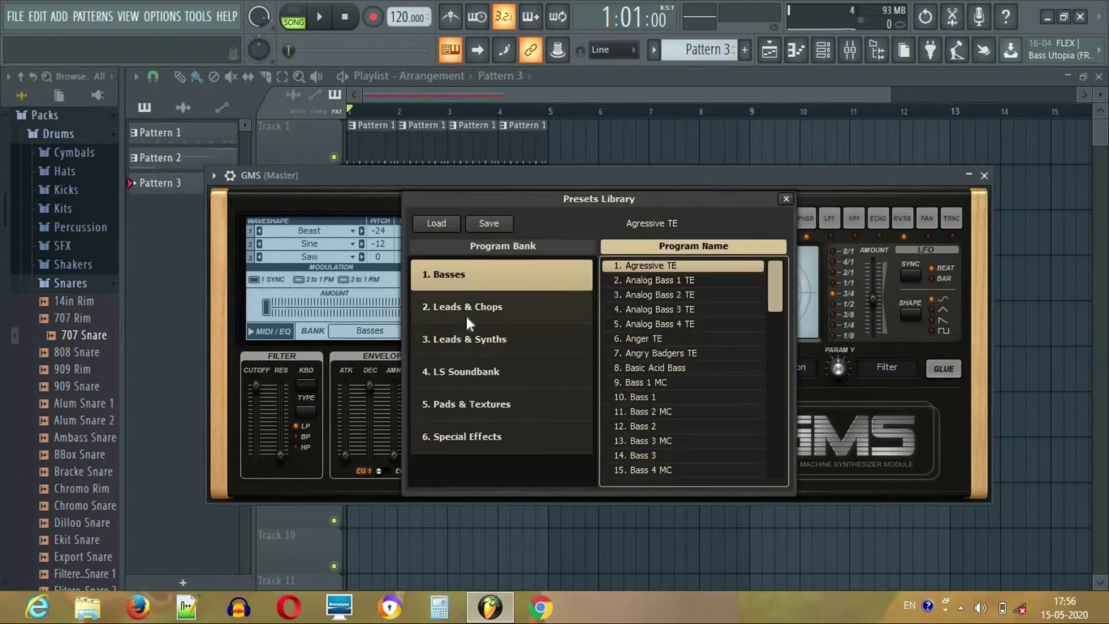
{"action": "left_click", "coordinate": [474, 338]}
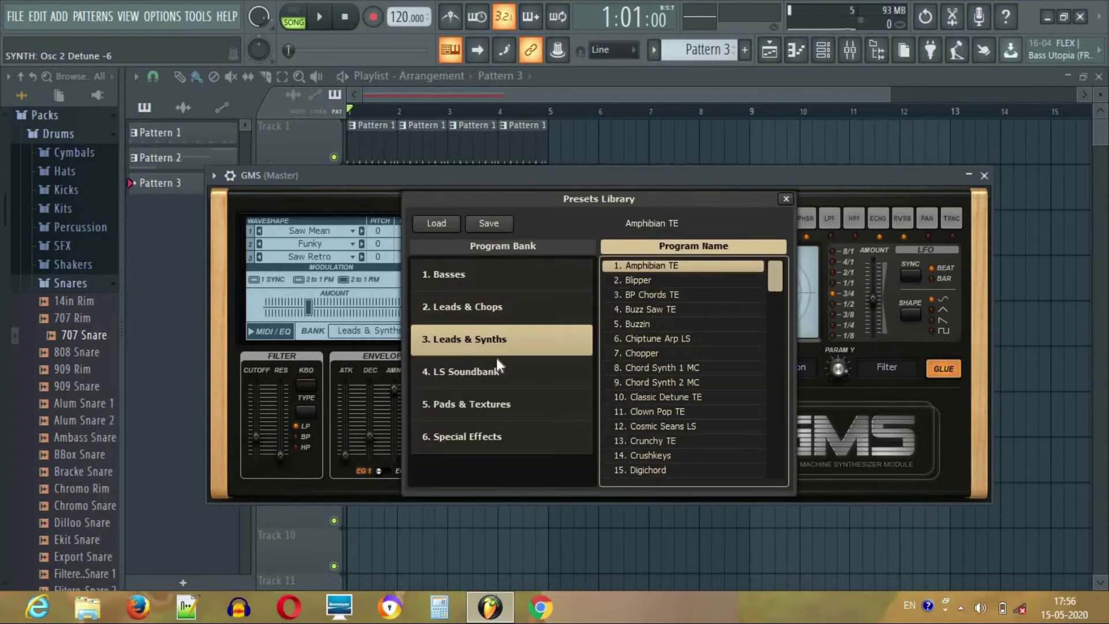
{"action": "left_click_drag", "start_coordinate": [778, 366], "coordinate": [774, 477]}
{"action": "left_click", "coordinate": [672, 445]}
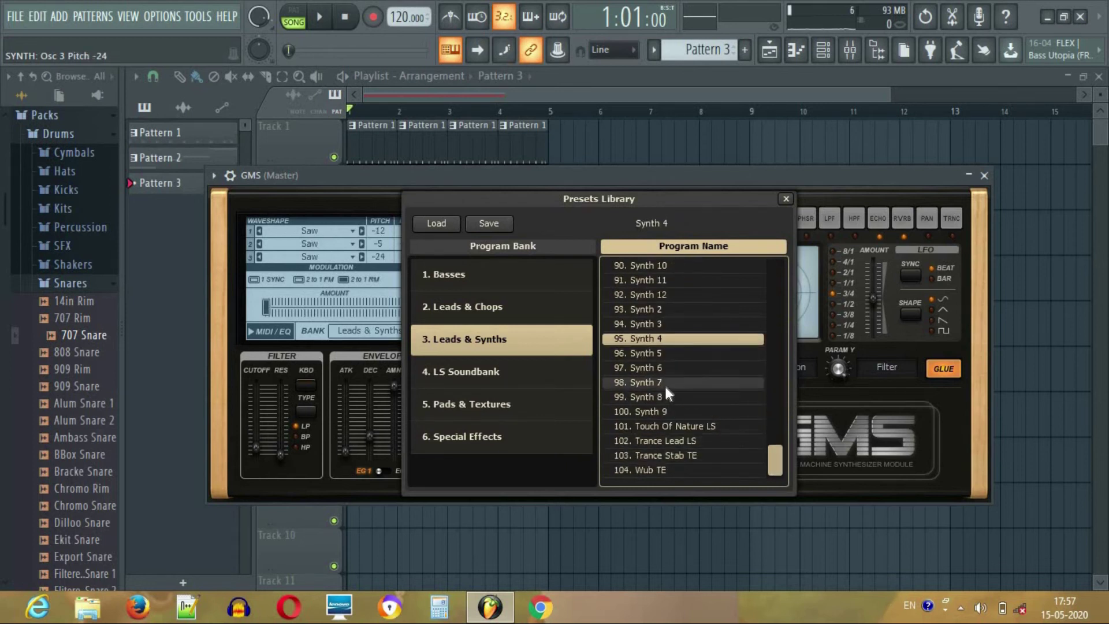
{"action": "left_click", "coordinate": [664, 384]}
{"action": "left_click", "coordinate": [664, 385]}
{"action": "left_click", "coordinate": [984, 175]}
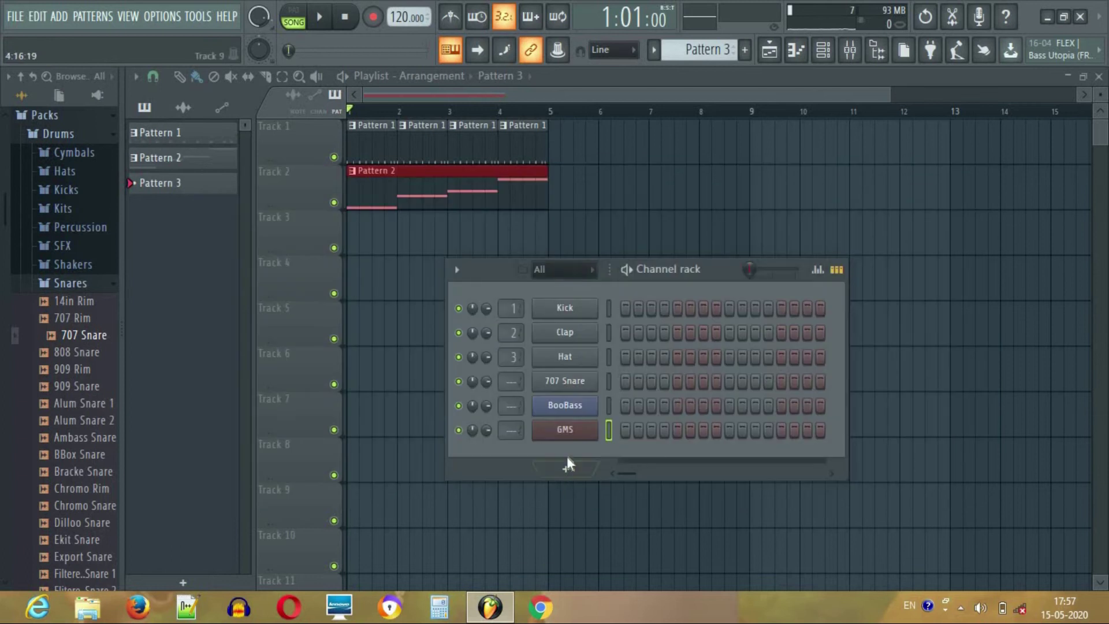
- Open the GMS channel in the piano roll and stack one-beat G4, B4 and D5 notes at the start of bar 1
{"action": "right_click", "coordinate": [577, 442]}
{"action": "left_click", "coordinate": [577, 386]}
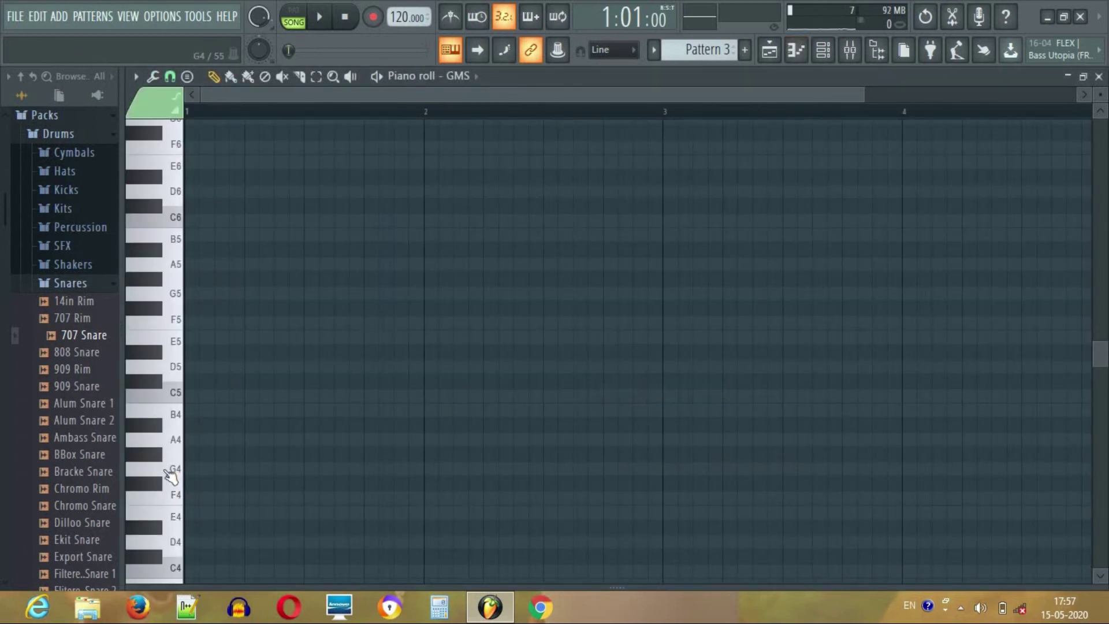
{"action": "left_click", "coordinate": [171, 475]}
{"action": "left_click", "coordinate": [203, 472]}
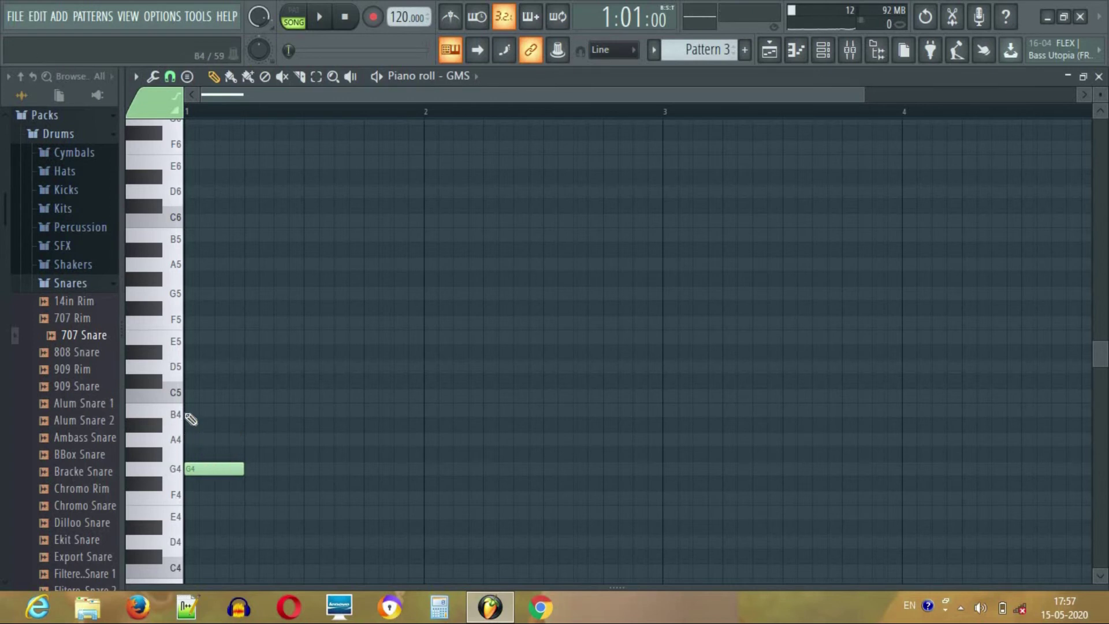
{"action": "left_click", "coordinate": [186, 411]}
{"action": "left_click", "coordinate": [190, 367]}
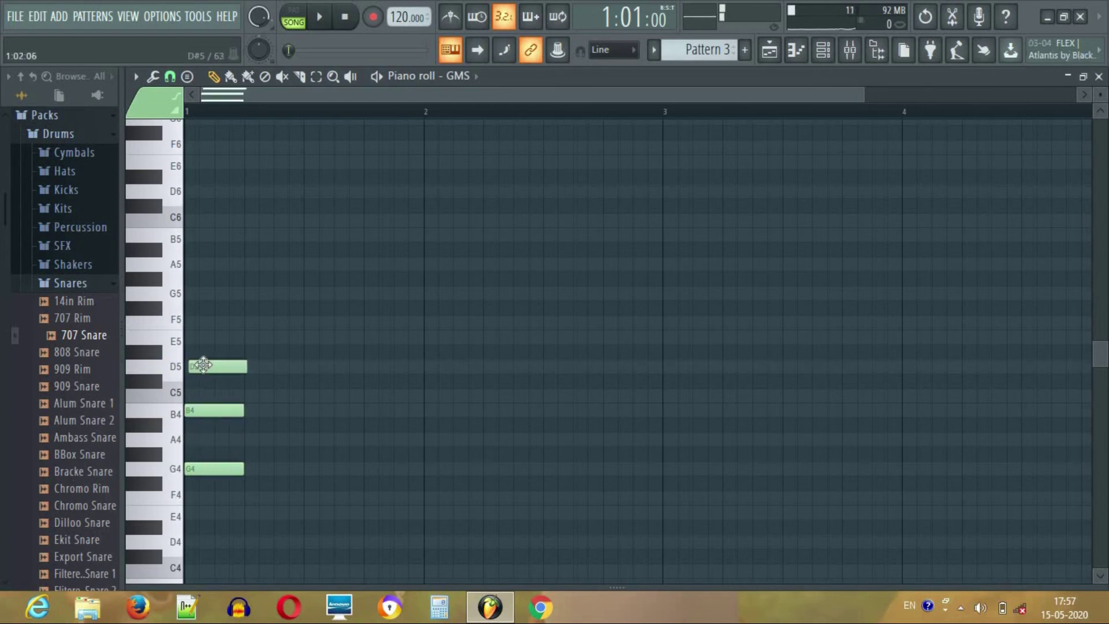
{"action": "left_click", "coordinate": [188, 368]}
{"action": "left_click", "coordinate": [245, 338]}
{"action": "left_click_drag", "start_coordinate": [186, 517], "coordinate": [193, 510]}
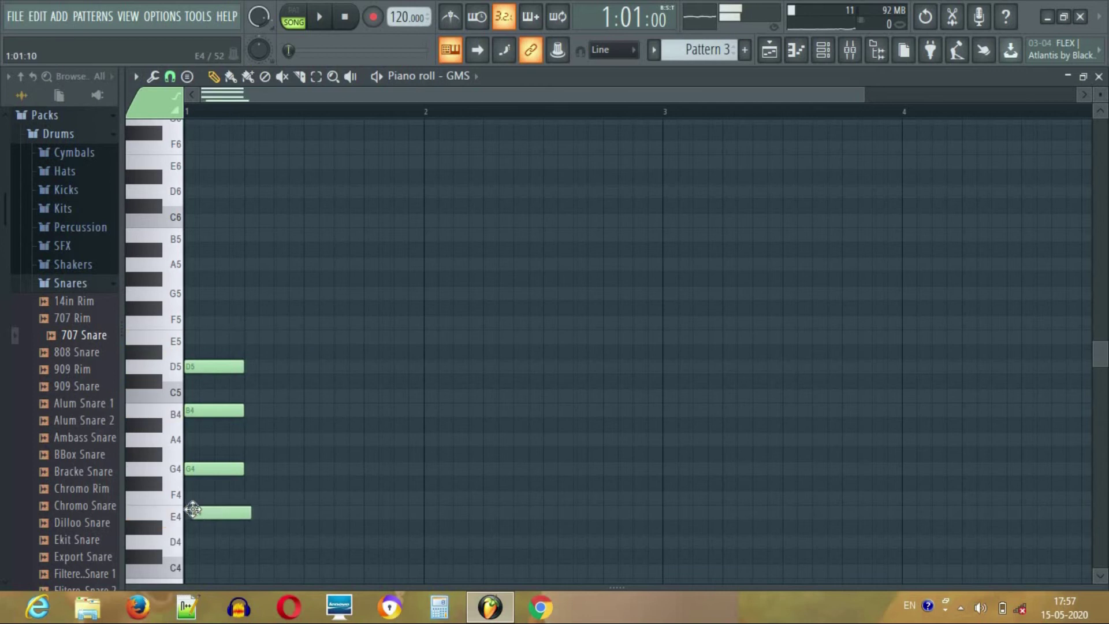
{"action": "right_click", "coordinate": [208, 515]}
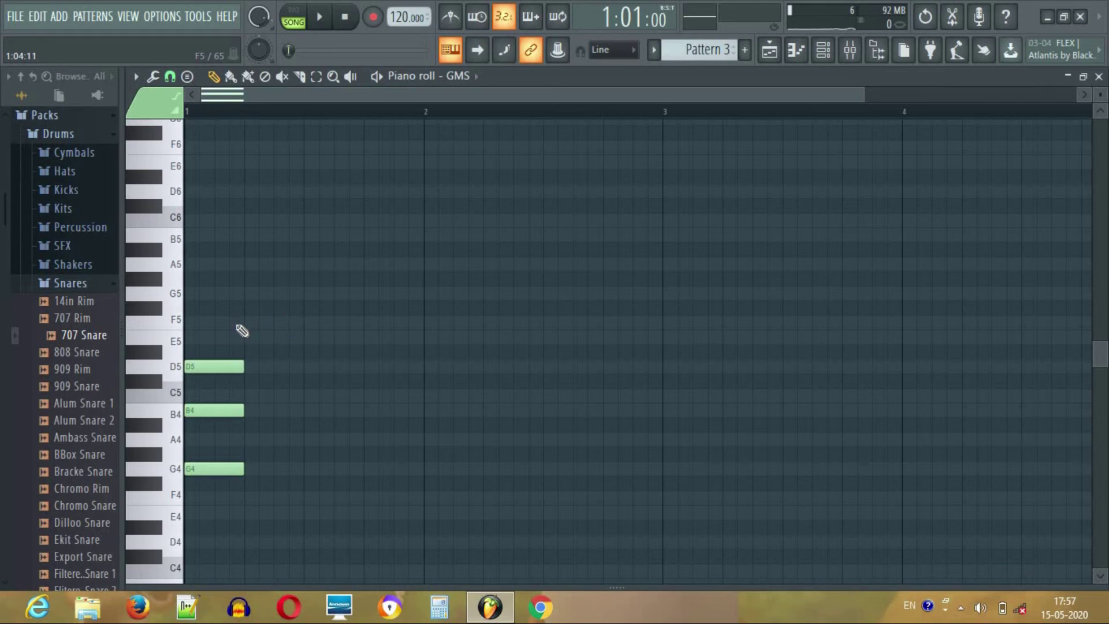
- Lengthen the G4, B4 and D5 notes together so the chord fills bar 1
{"action": "left_click_drag", "start_coordinate": [245, 302], "coordinate": [213, 529]}
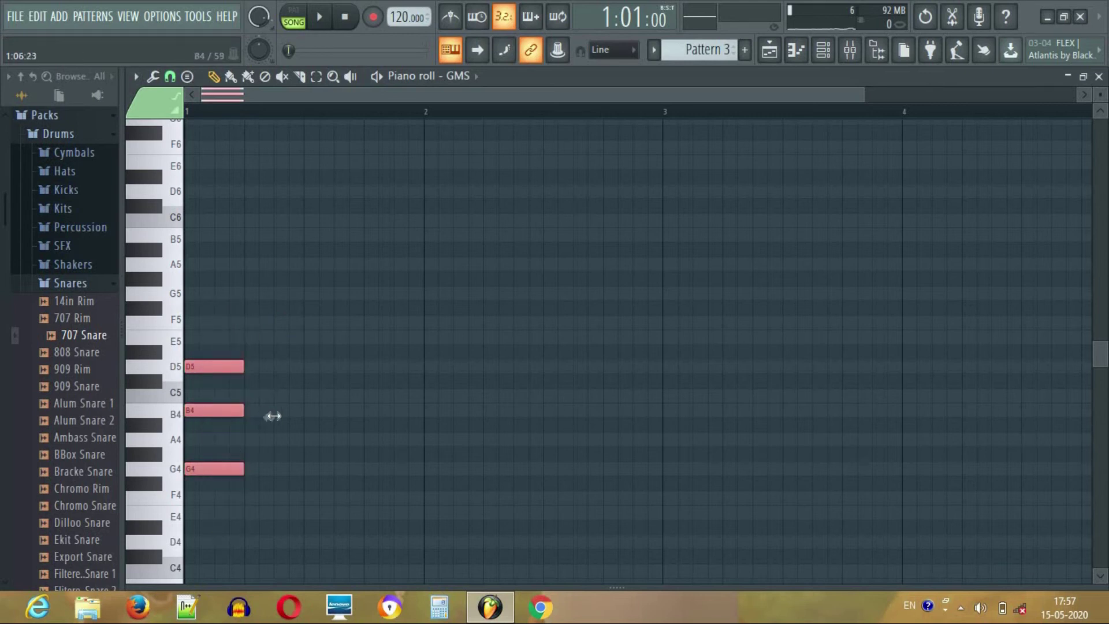
{"action": "mouse_move", "coordinate": [272, 416]}
{"action": "left_mouse_down"}
{"action": "mouse_move", "coordinate": [454, 436]}
{"action": "mouse_move", "coordinate": [451, 446]}
{"action": "left_mouse_up"}
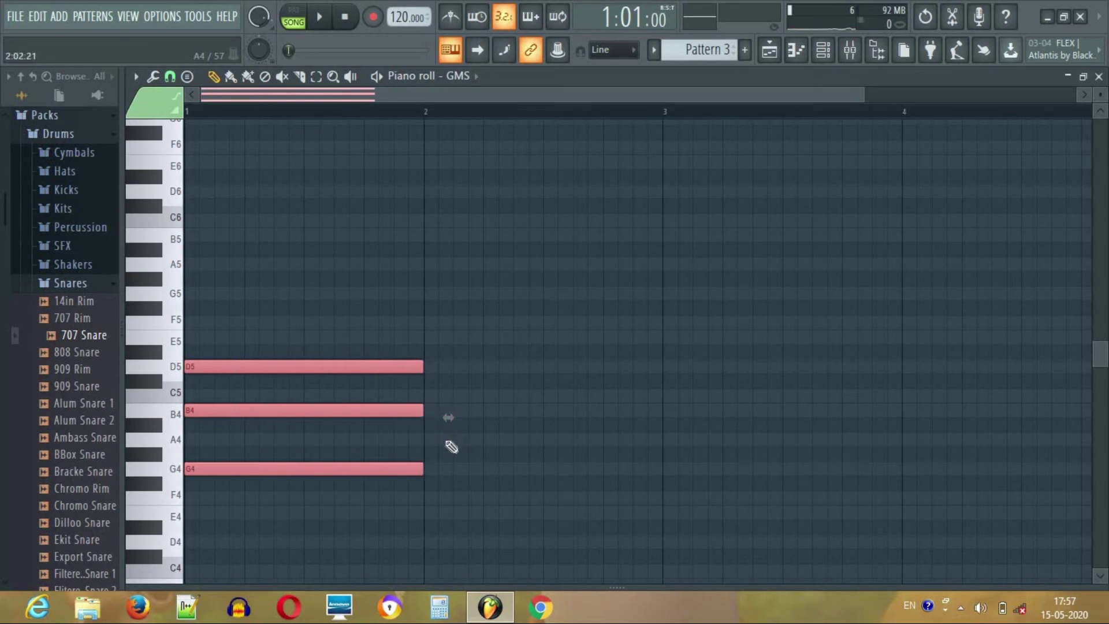
- Stack one-bar C5, E5 and G5 notes to form a chord in bar 2
{"action": "left_click", "coordinate": [426, 394]}
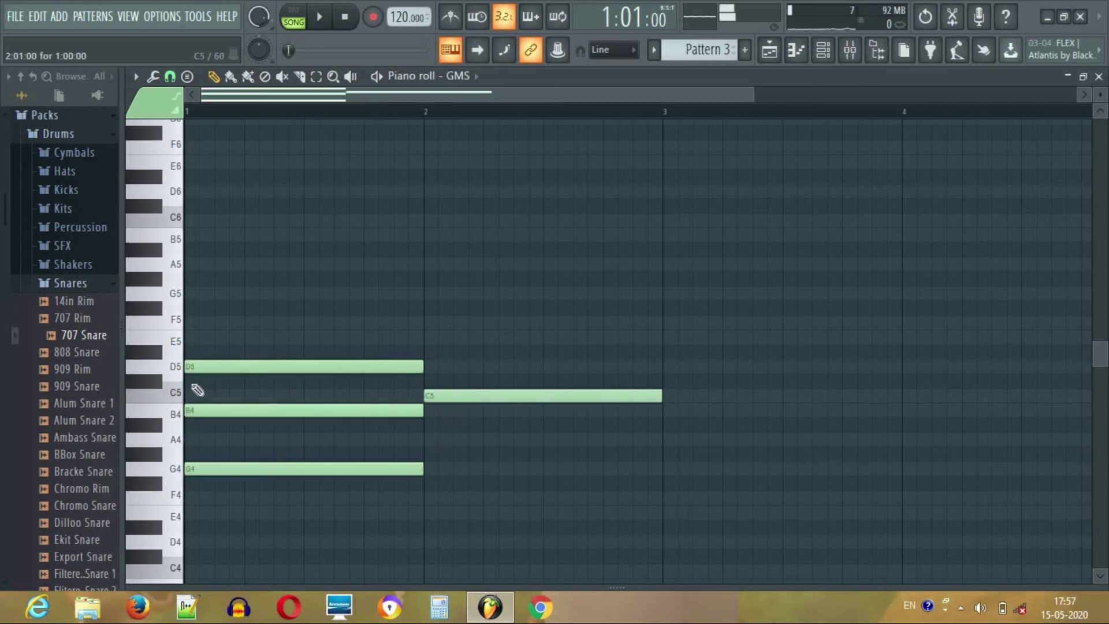
{"action": "left_click", "coordinate": [166, 341]}
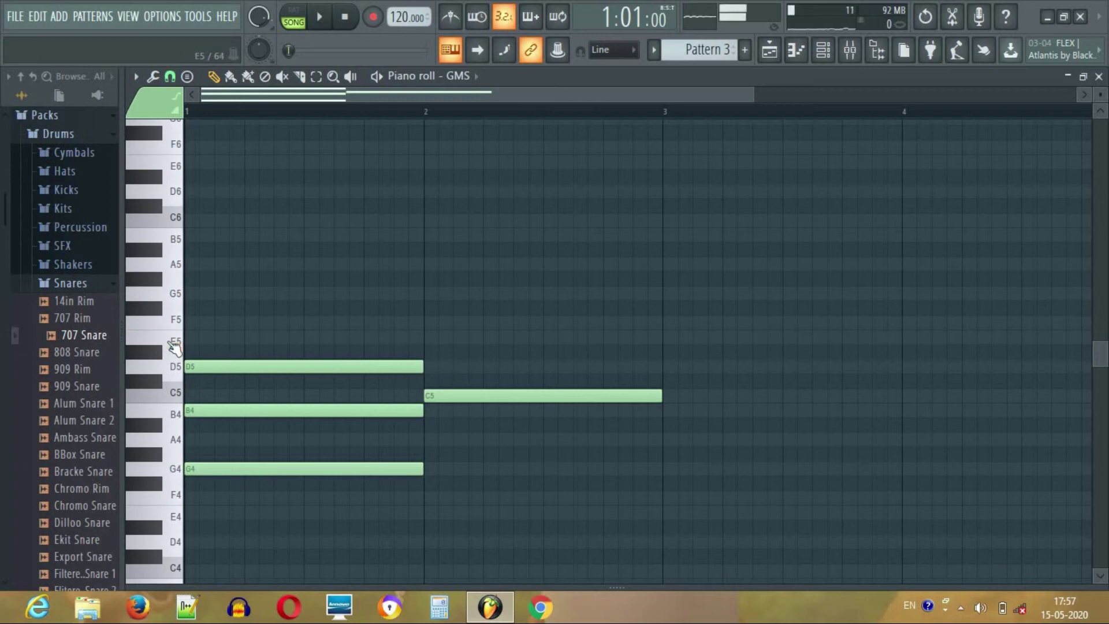
{"action": "left_click", "coordinate": [428, 337]}
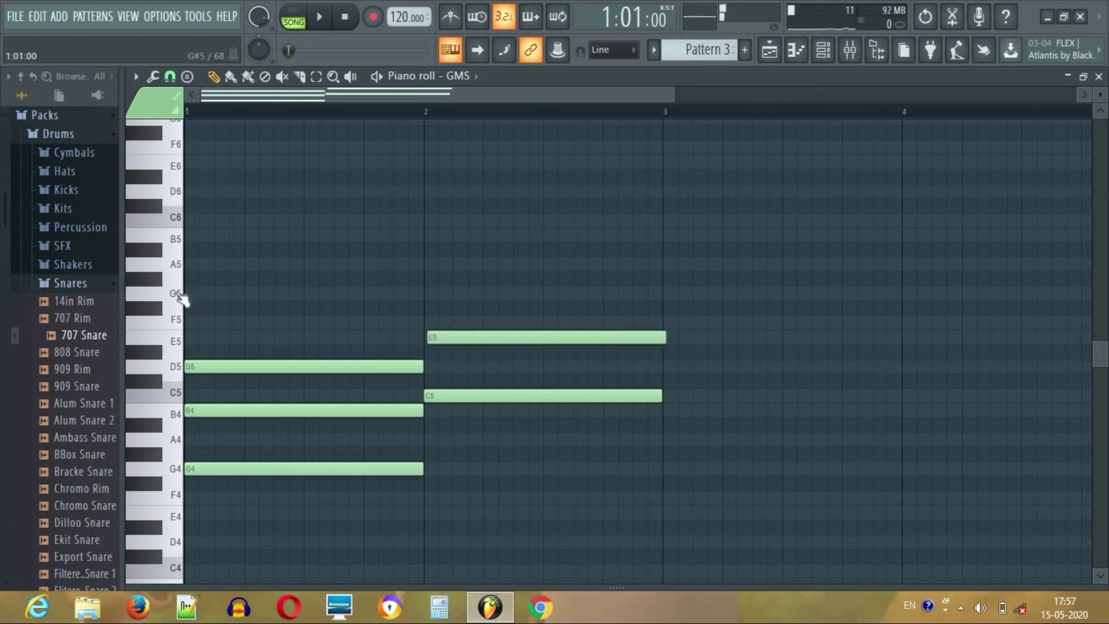
{"action": "left_click", "coordinate": [181, 297]}
{"action": "left_click", "coordinate": [428, 296]}
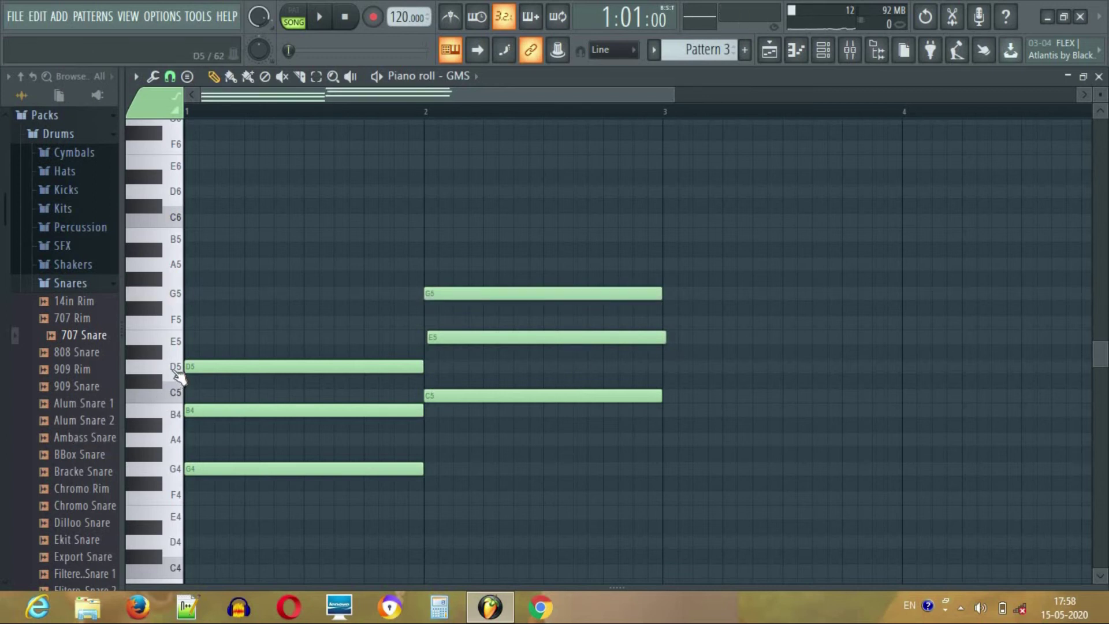
- Delete all the hand-drawn chord notes, including the single D5 in bar 3, from the GMS piano roll
{"action": "left_click", "coordinate": [665, 370]}
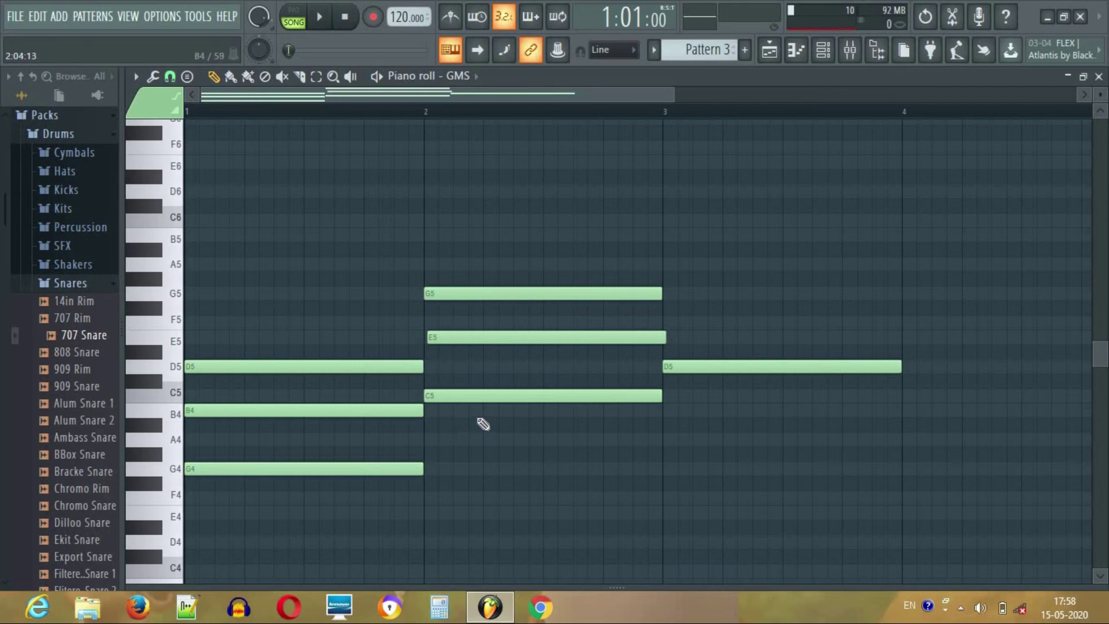
{"action": "right_click", "coordinate": [514, 337]}
{"action": "right_click", "coordinate": [523, 396]}
{"action": "right_click", "coordinate": [601, 294]}
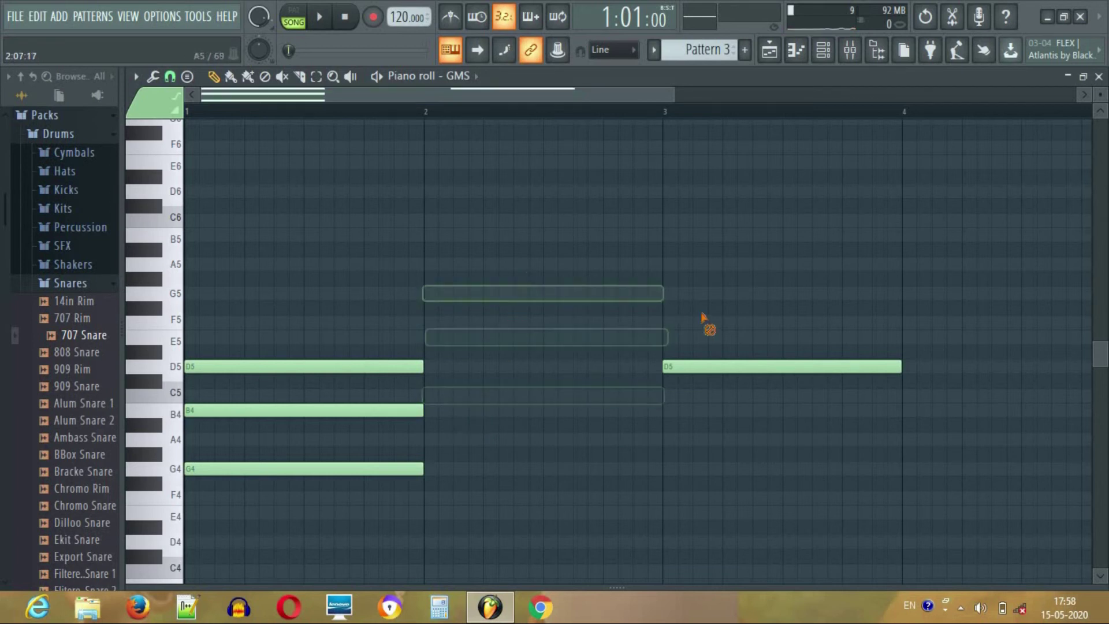
{"action": "right_click", "coordinate": [721, 368]}
{"action": "right_click", "coordinate": [356, 367]}
{"action": "right_click", "coordinate": [329, 410]}
{"action": "right_click", "coordinate": [283, 469]}
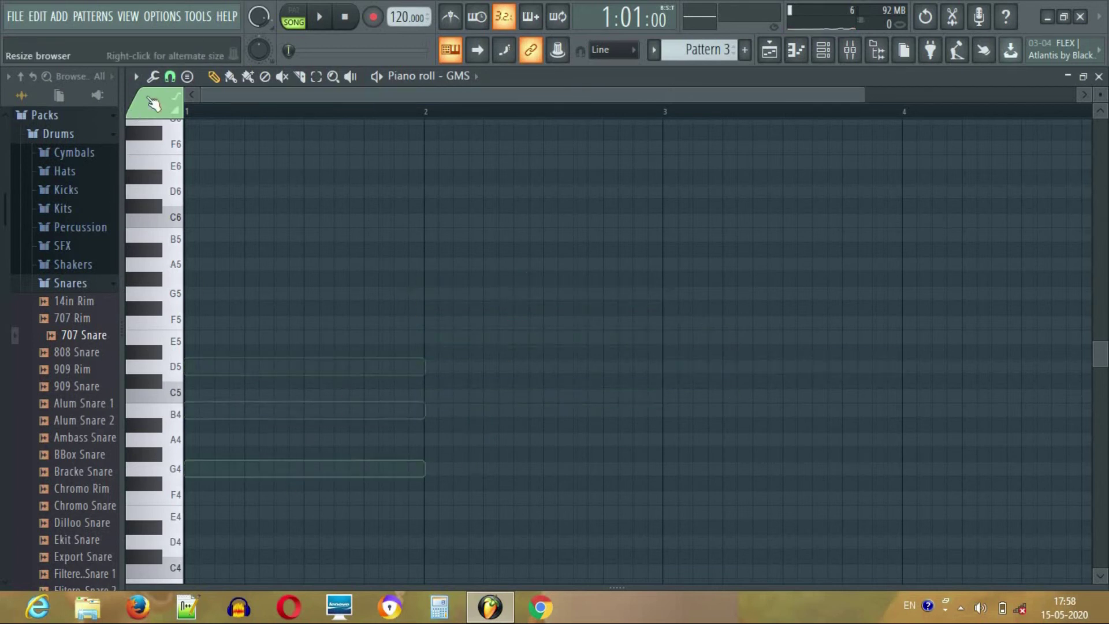
- Stamp one-bar Major chords in the GMS piano roll, rooted on G4 in bar 1 and on C5 in bar 2
{"action": "left_click", "coordinate": [190, 79]}
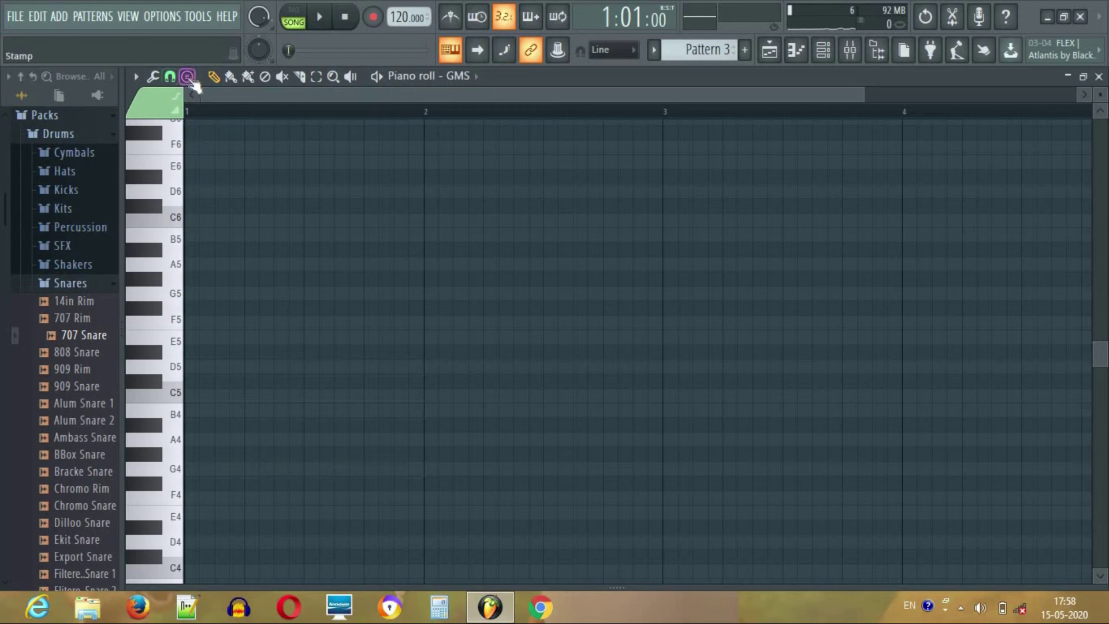
{"action": "left_click", "coordinate": [189, 77]}
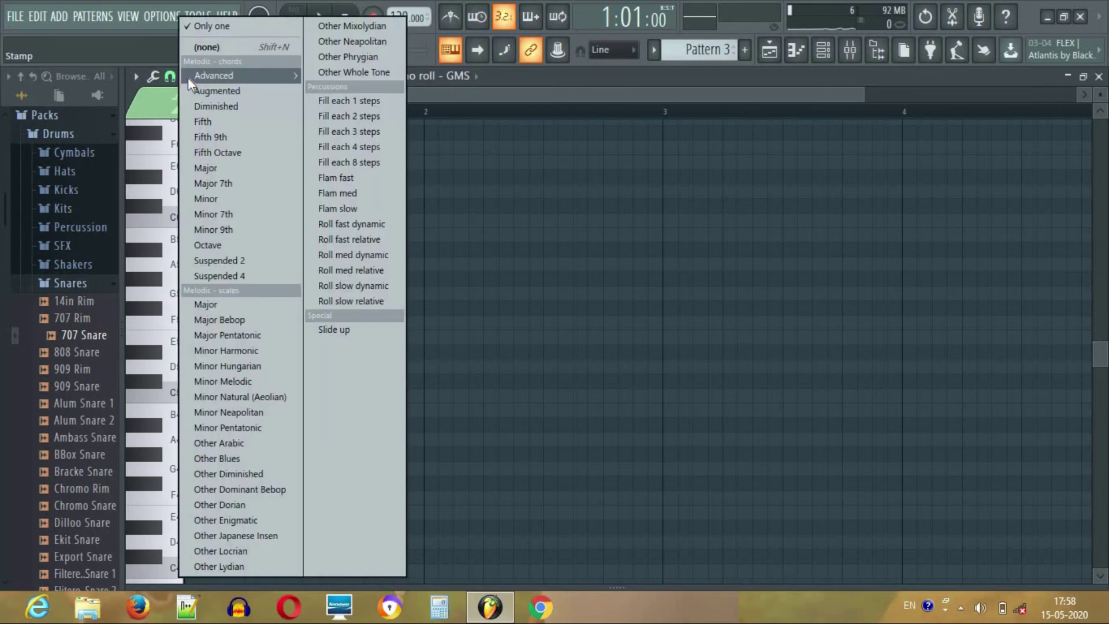
{"action": "left_click", "coordinate": [218, 168]}
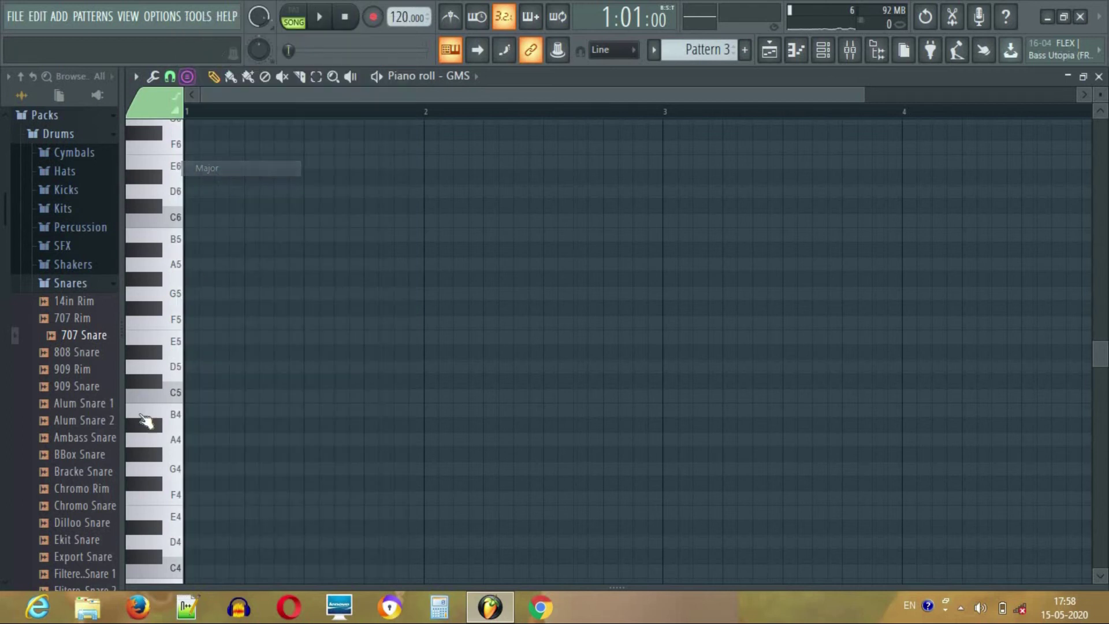
{"action": "left_click", "coordinate": [184, 468]}
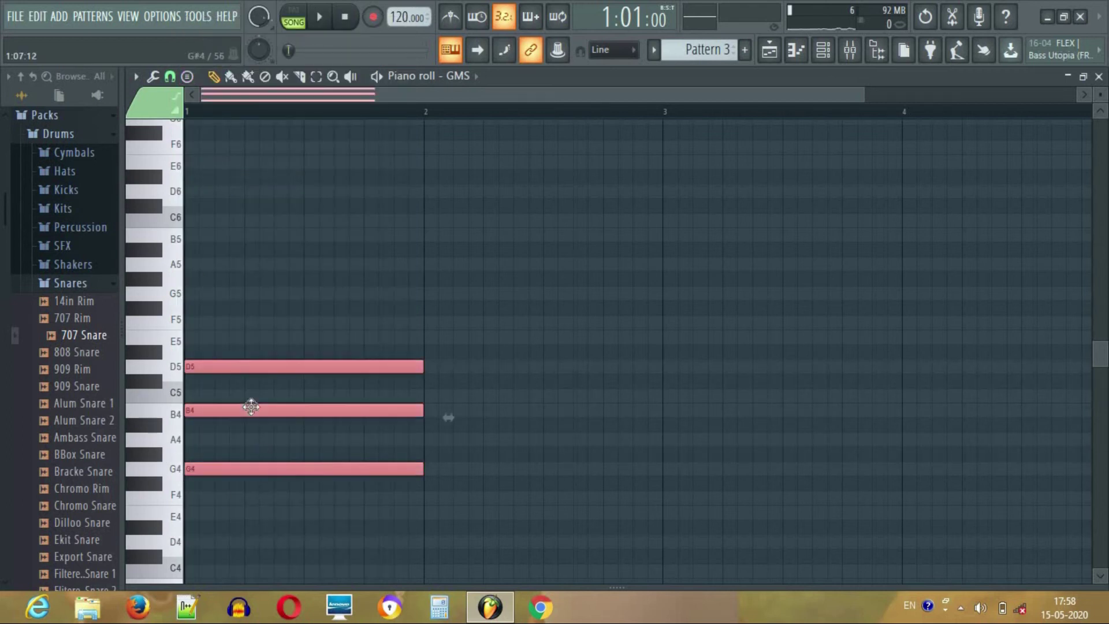
{"action": "left_click", "coordinate": [184, 77]}
{"action": "left_click", "coordinate": [226, 167]}
{"action": "left_click", "coordinate": [426, 397]}
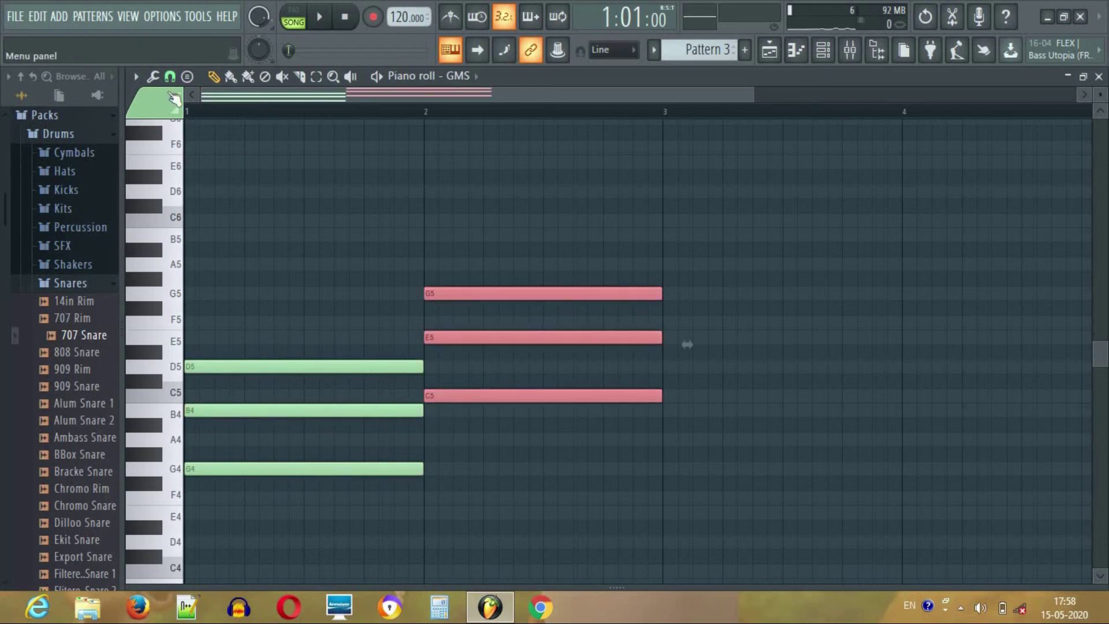
- Stamp one-bar Major chords rooted on D5 in bar 3 and on G4 in bar 4, and close the piano roll
{"action": "left_click", "coordinate": [185, 77]}
{"action": "left_click", "coordinate": [217, 168]}
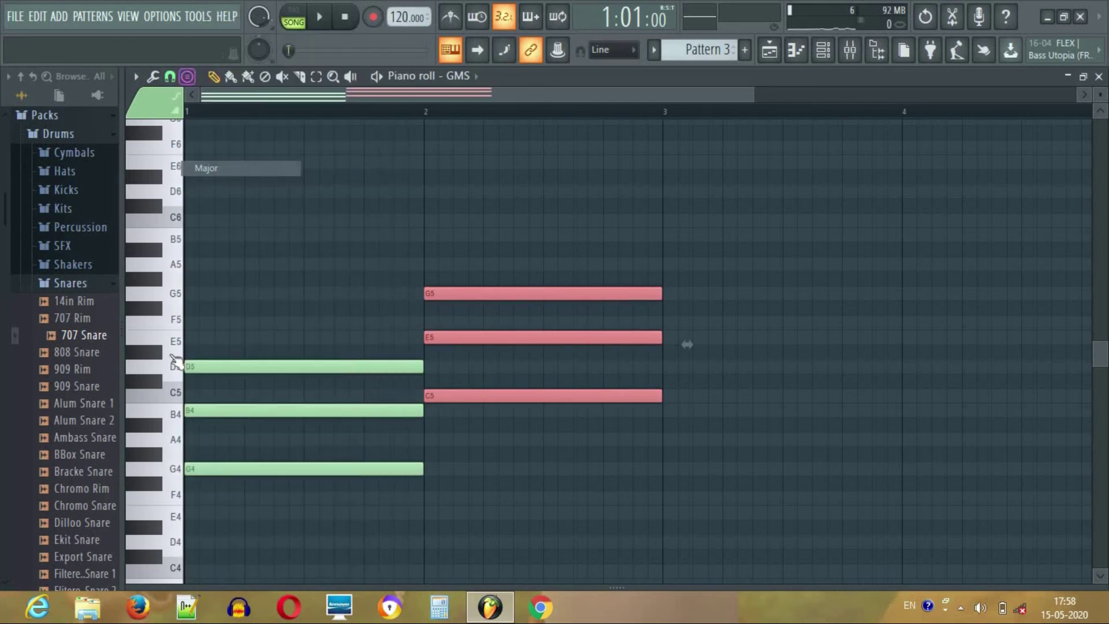
{"action": "left_click", "coordinate": [169, 369]}
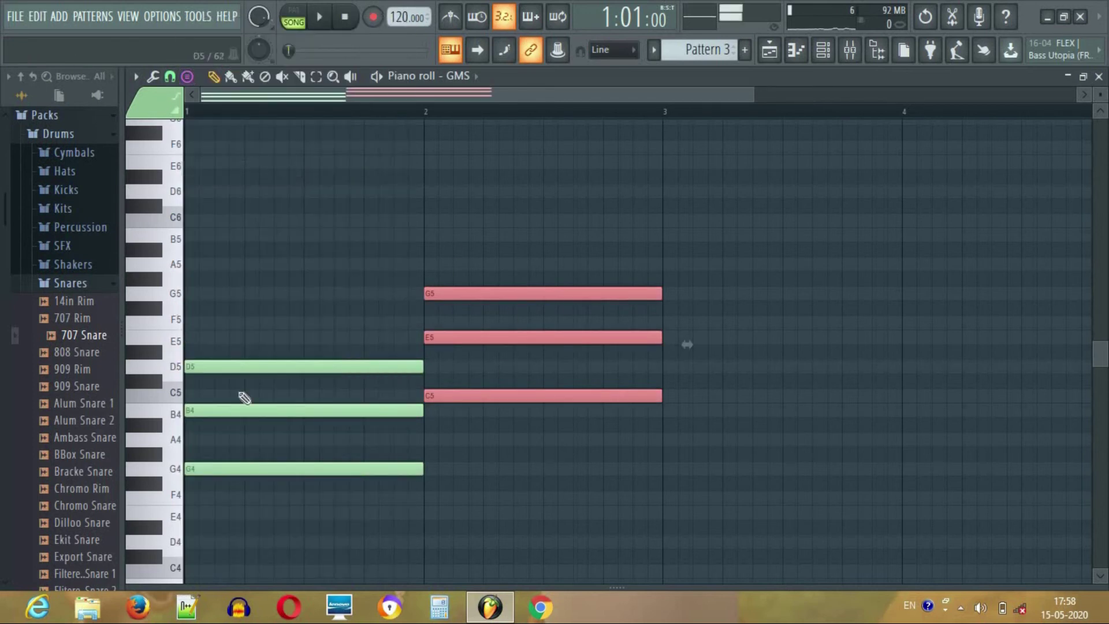
{"action": "left_click", "coordinate": [664, 368]}
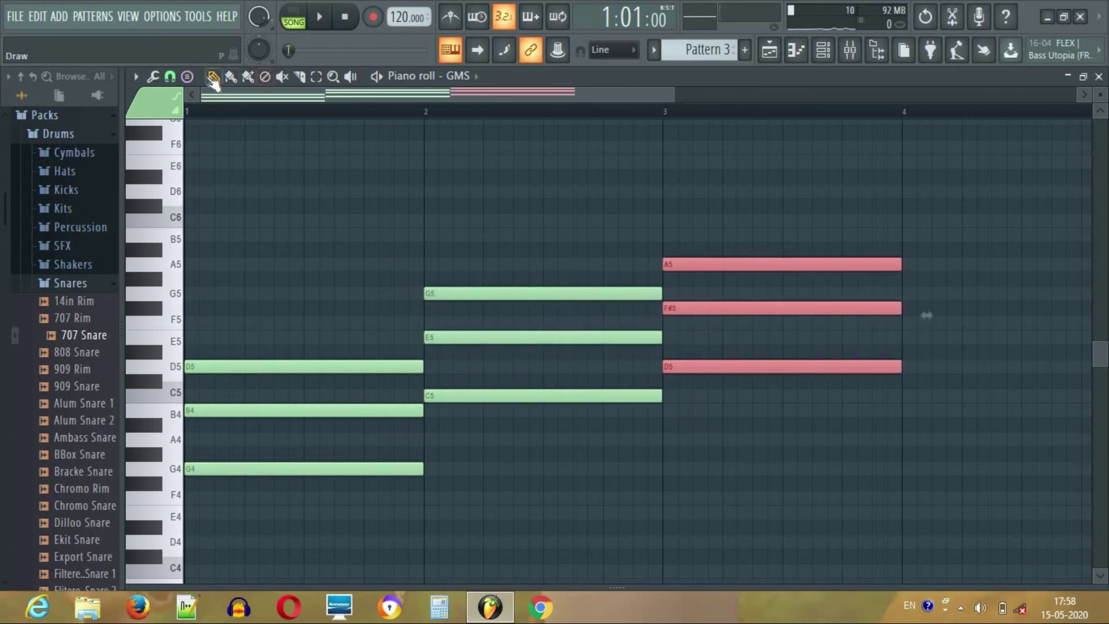
{"action": "left_click", "coordinate": [187, 77]}
{"action": "left_click", "coordinate": [217, 168]}
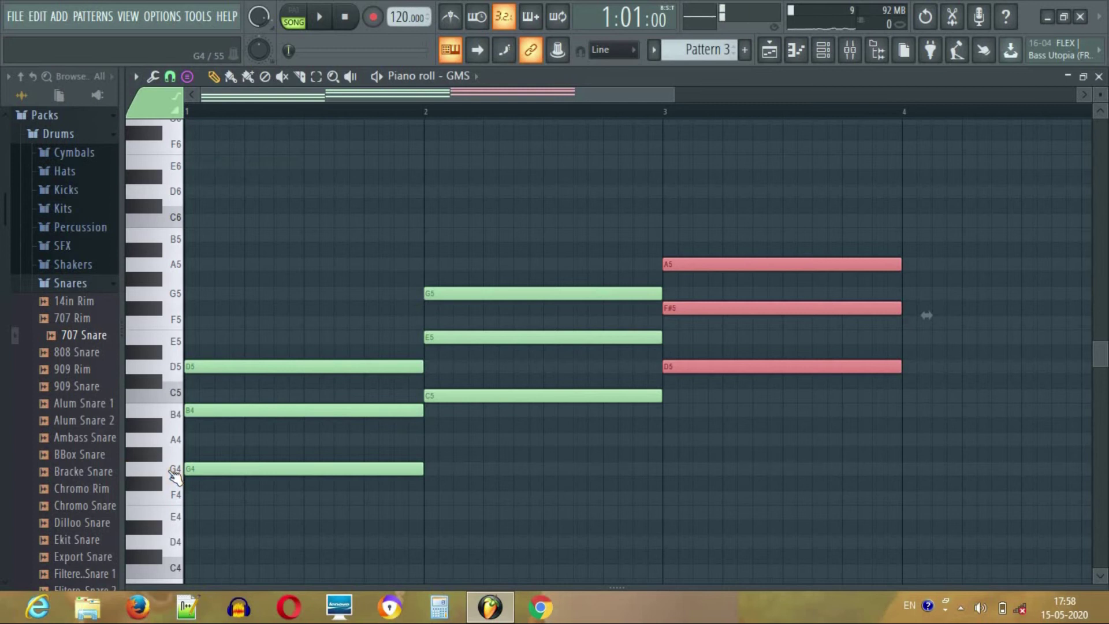
{"action": "left_click", "coordinate": [911, 468]}
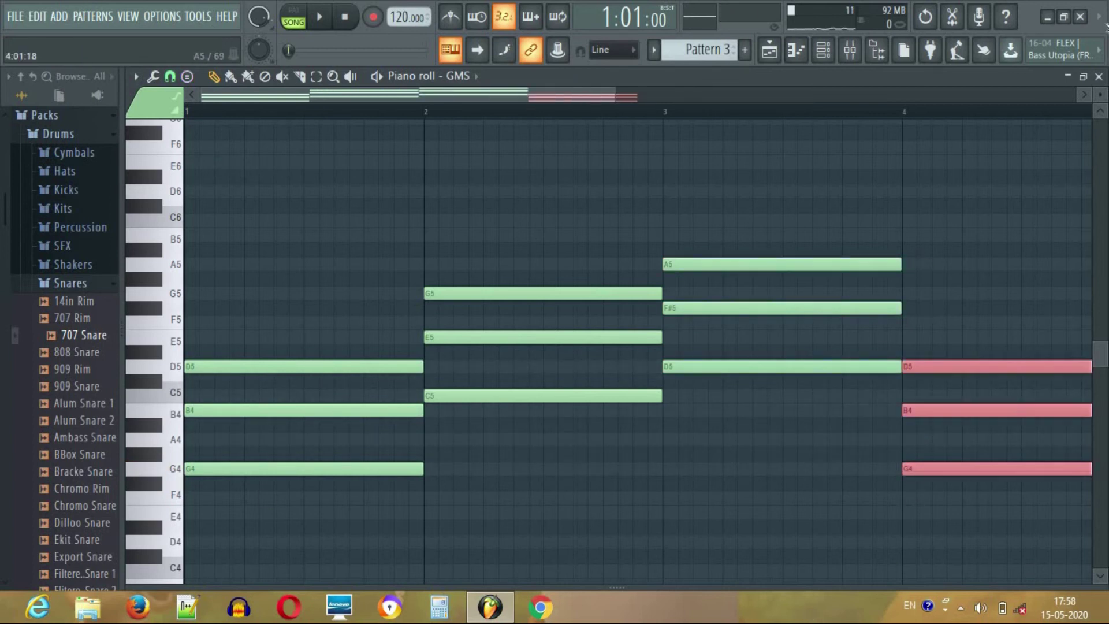
{"action": "left_click", "coordinate": [1099, 76]}
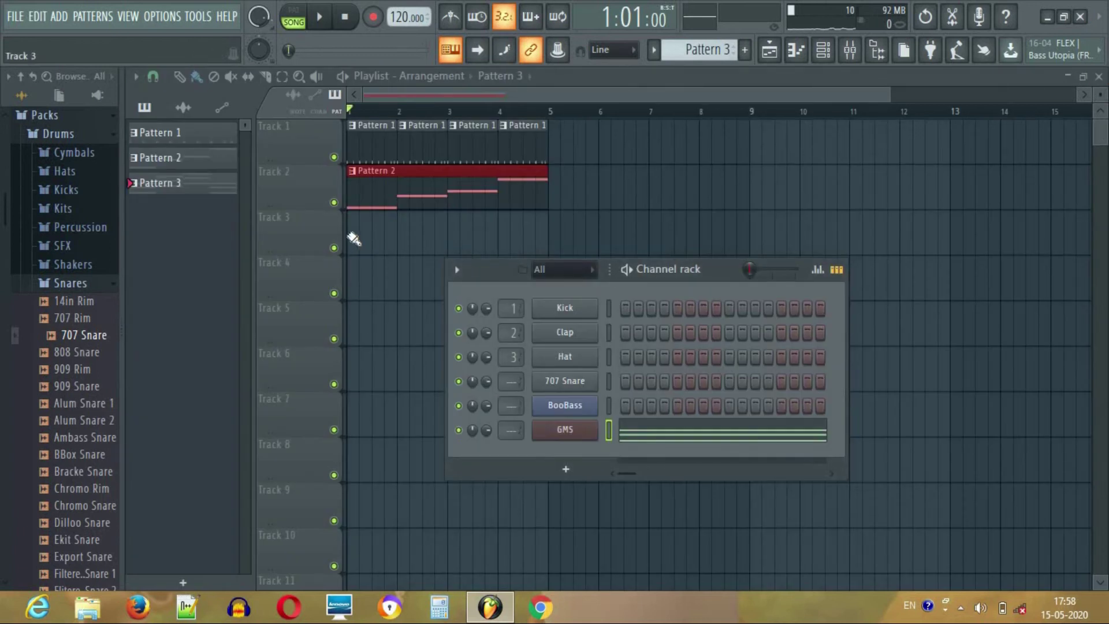
- Place Pattern 3 at the start of Track 3 in the playlist and play the arrangement to hear it
{"action": "left_click", "coordinate": [357, 247]}
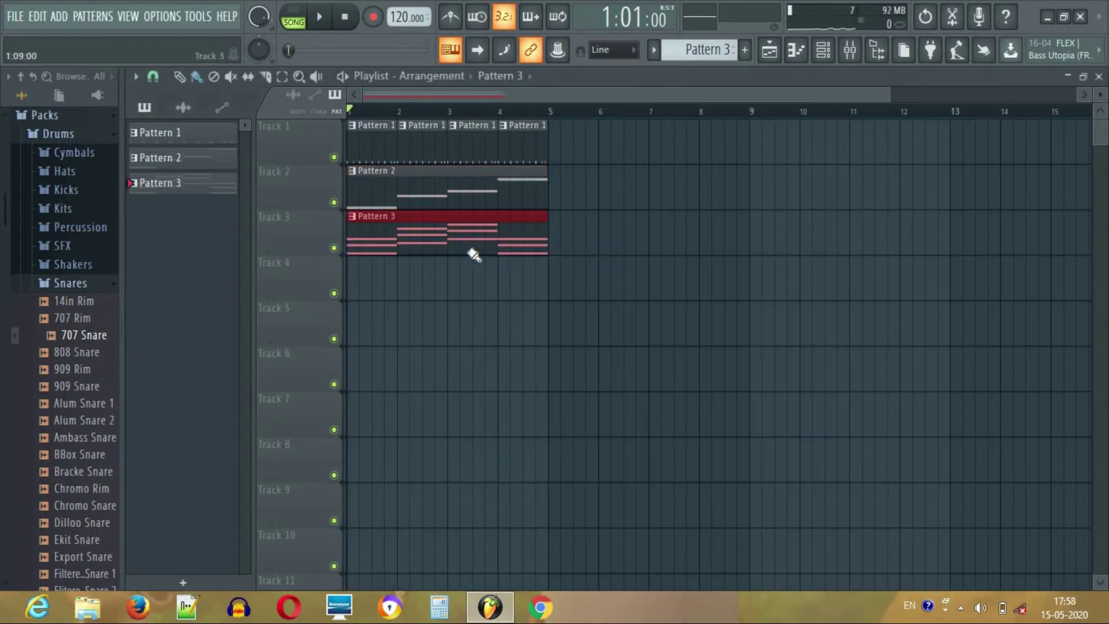
{"action": "left_click", "coordinate": [320, 19]}
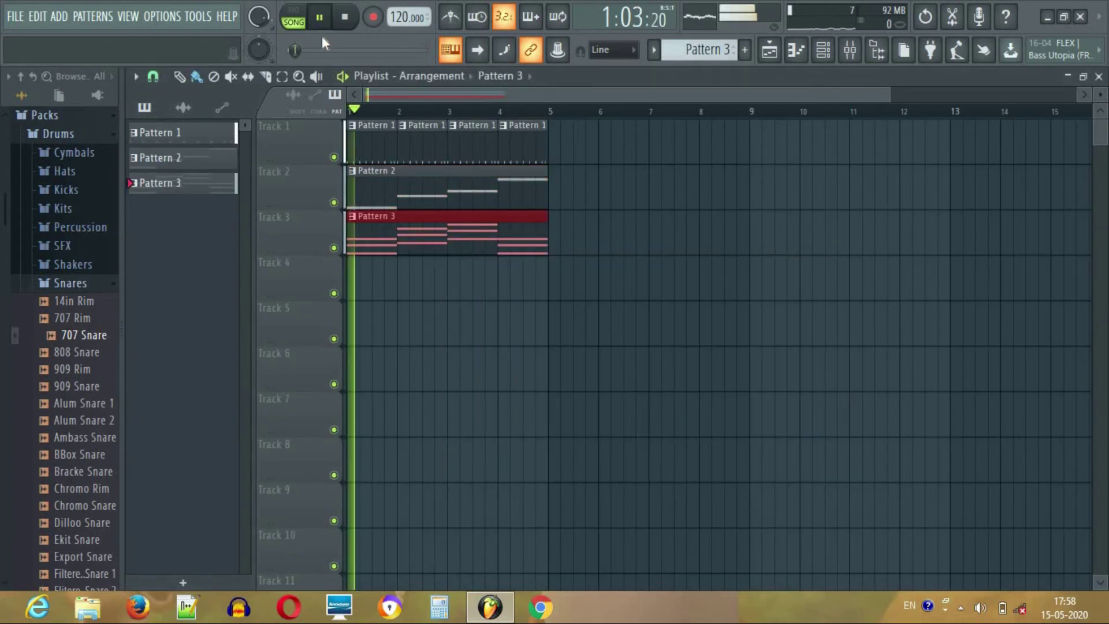
{"action": "left_click", "coordinate": [345, 18]}
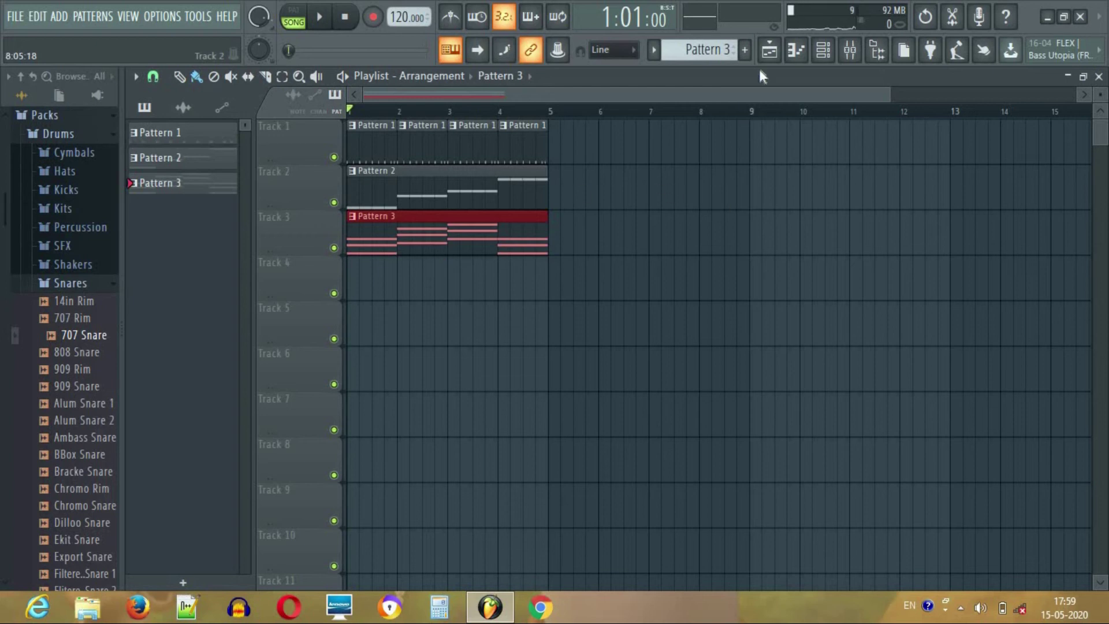
- Create a new empty pattern, Pattern 4, and show the channel rack
{"action": "left_click", "coordinate": [745, 50]}
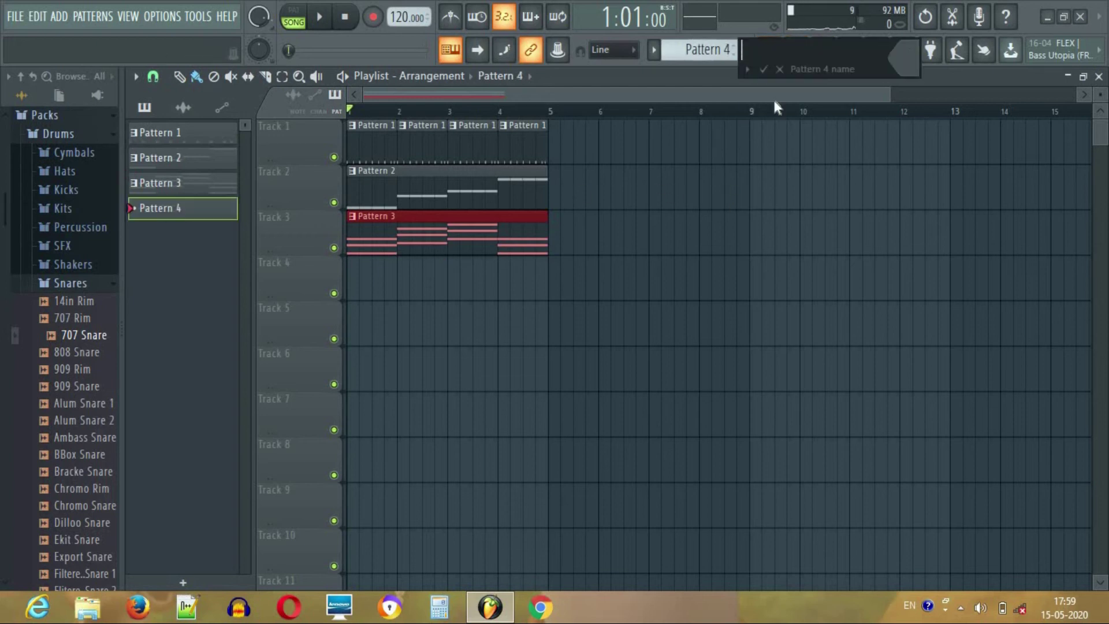
{"action": "left_click", "coordinate": [822, 50]}
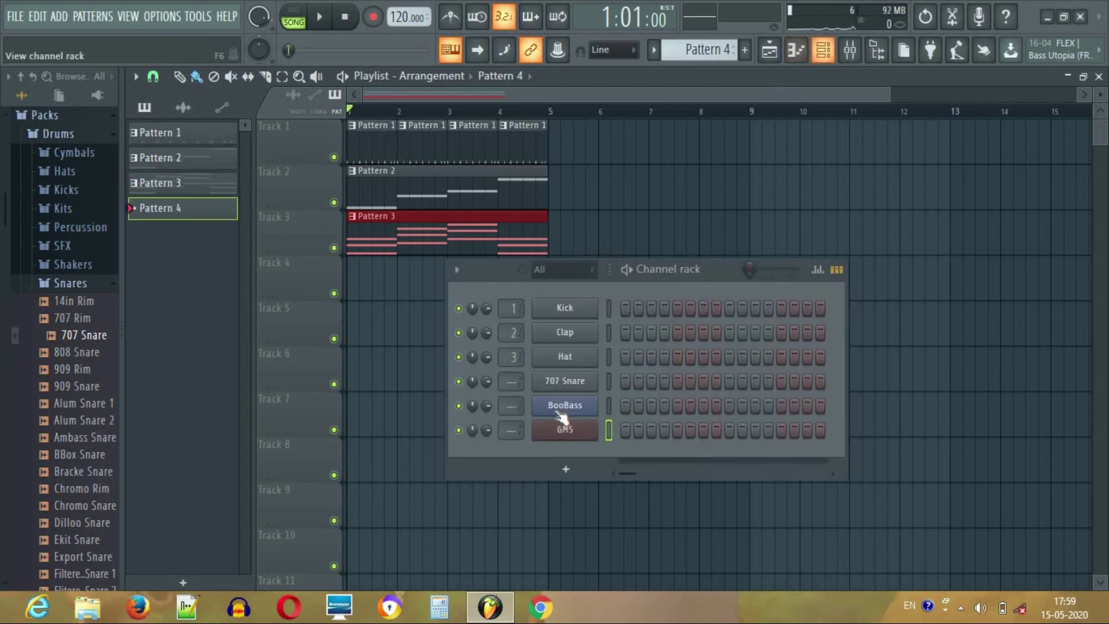
{"action": "left_click", "coordinate": [565, 469]}
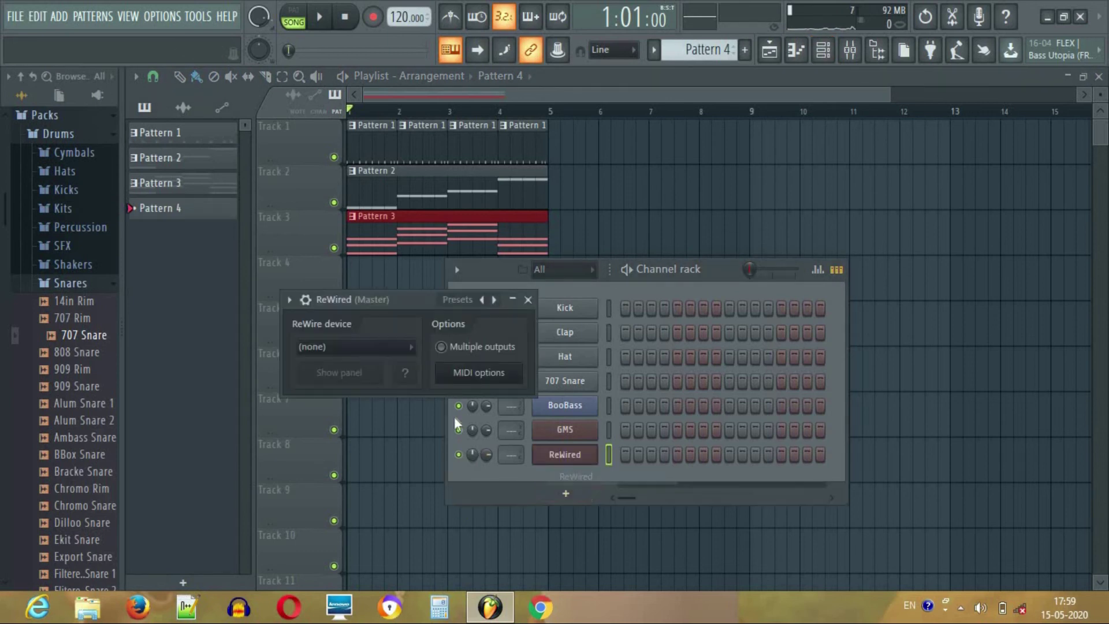
{"action": "right_click", "coordinate": [571, 459]}
{"action": "left_click", "coordinate": [628, 546]}
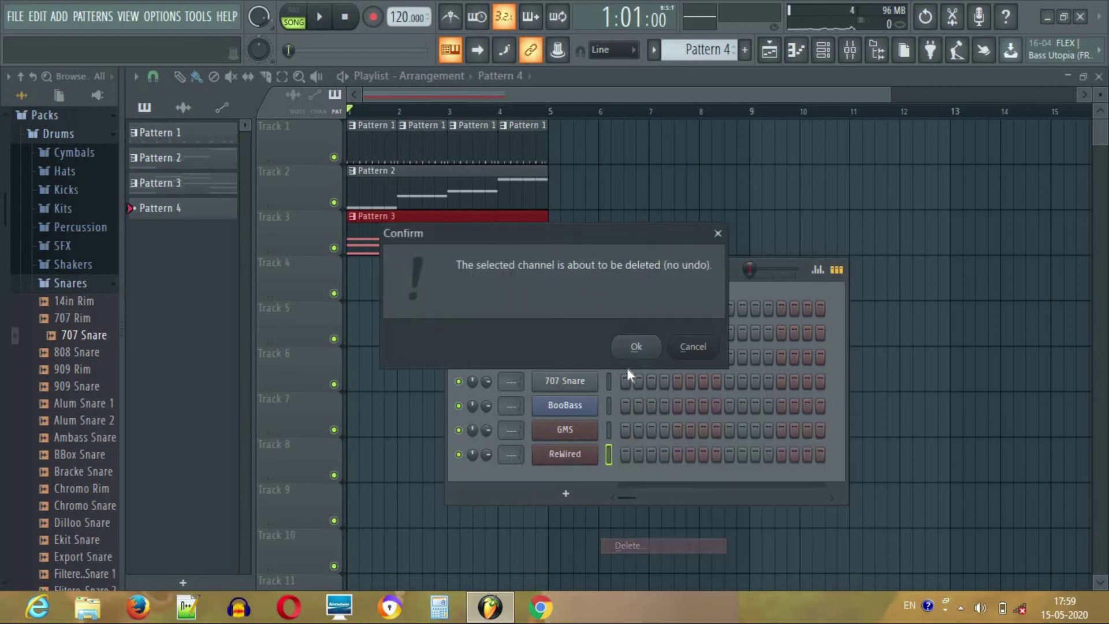
{"action": "left_click", "coordinate": [635, 347]}
{"action": "left_click", "coordinate": [568, 469]}
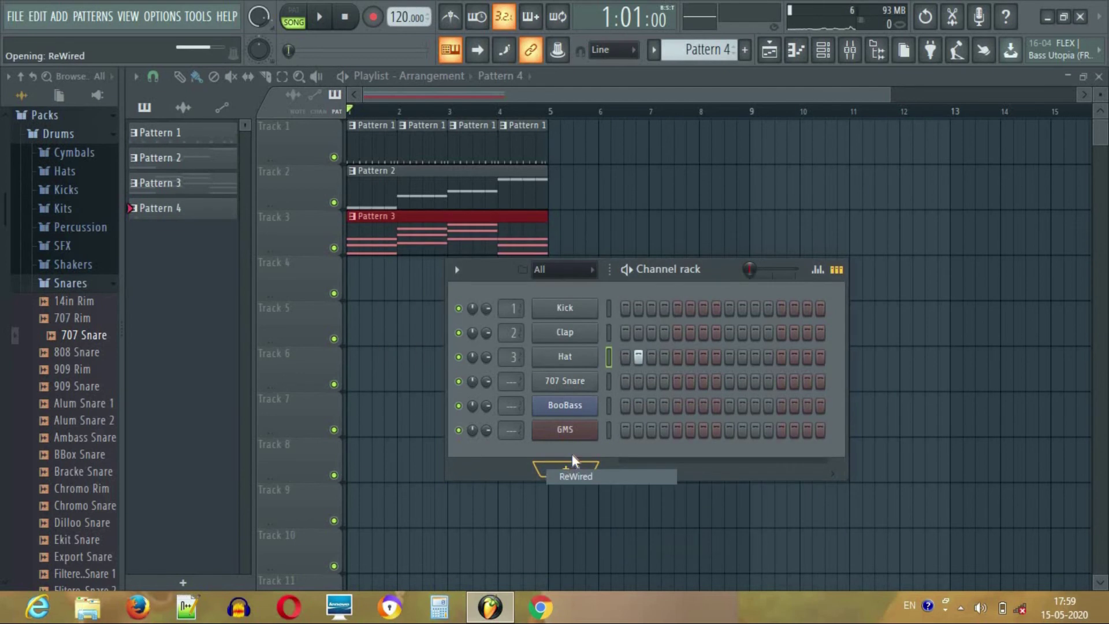
{"action": "left_click", "coordinate": [573, 475]}
{"action": "key", "text": "Escape"}
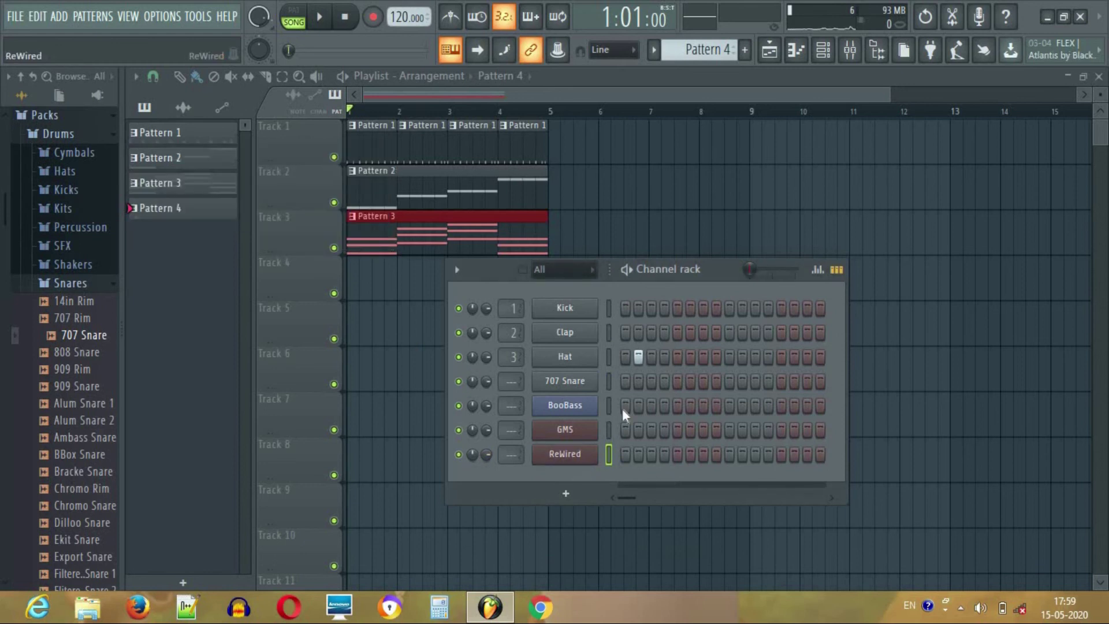
{"action": "right_click", "coordinate": [577, 460]}
{"action": "left_click", "coordinate": [638, 546]}
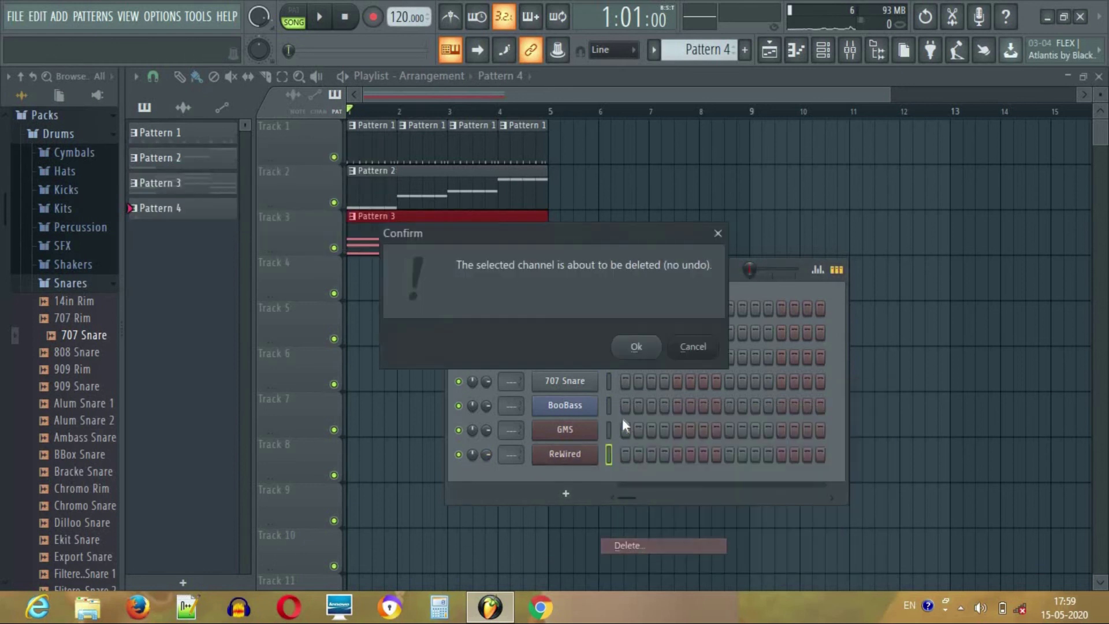
{"action": "left_click", "coordinate": [636, 347]}
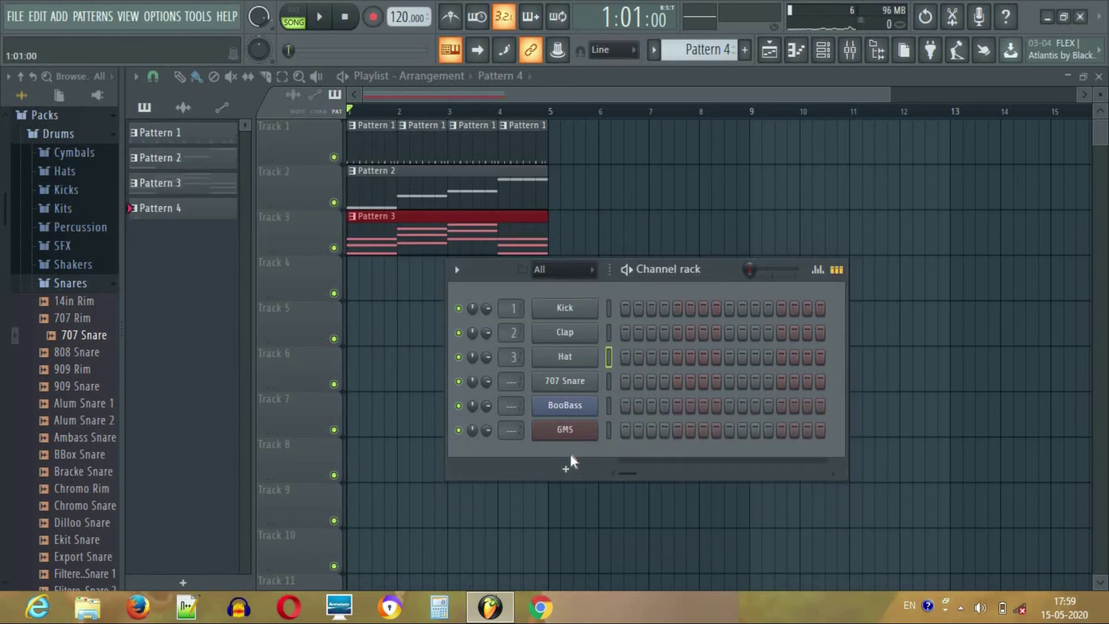
- Add an FL Keys channel, load its Concert Piano preset and close the instrument window
{"action": "left_click", "coordinate": [568, 471]}
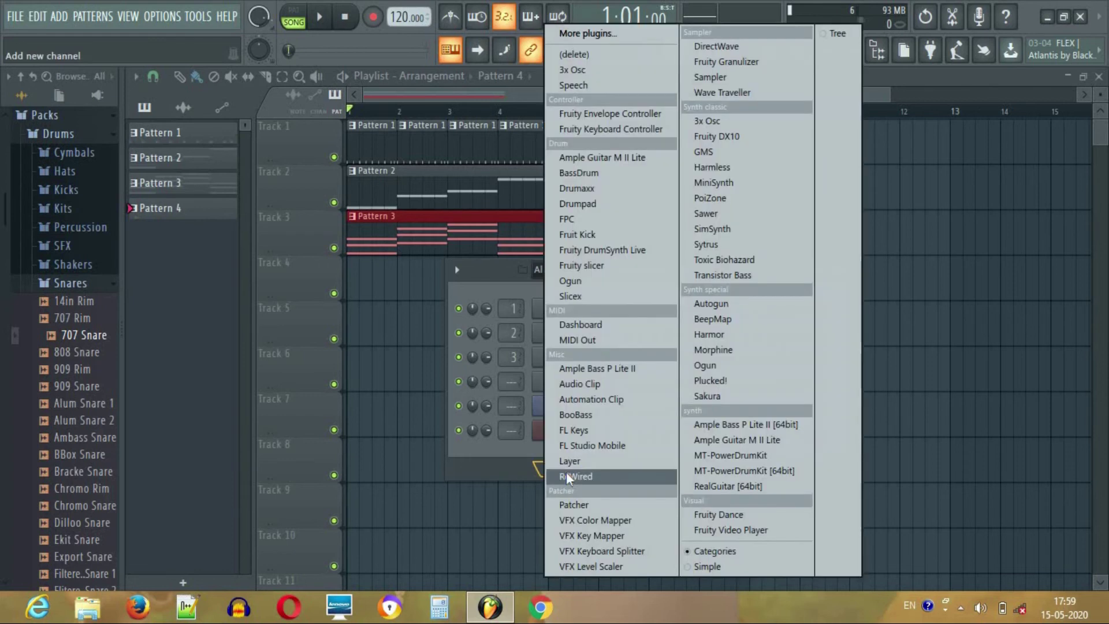
{"action": "left_click", "coordinate": [592, 430]}
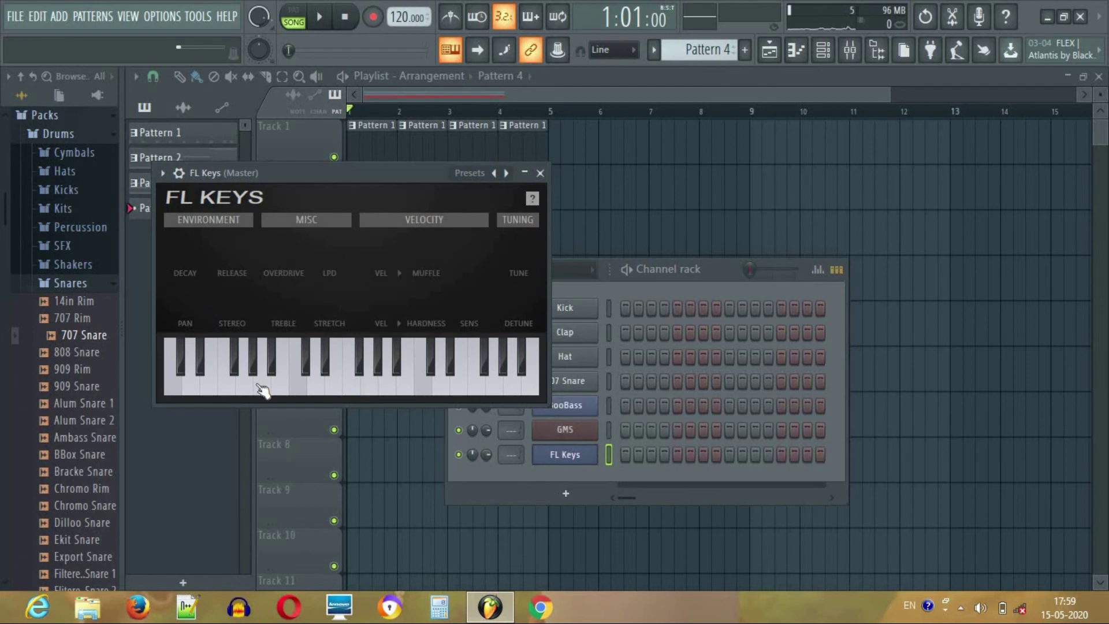
{"action": "left_click", "coordinate": [504, 172]}
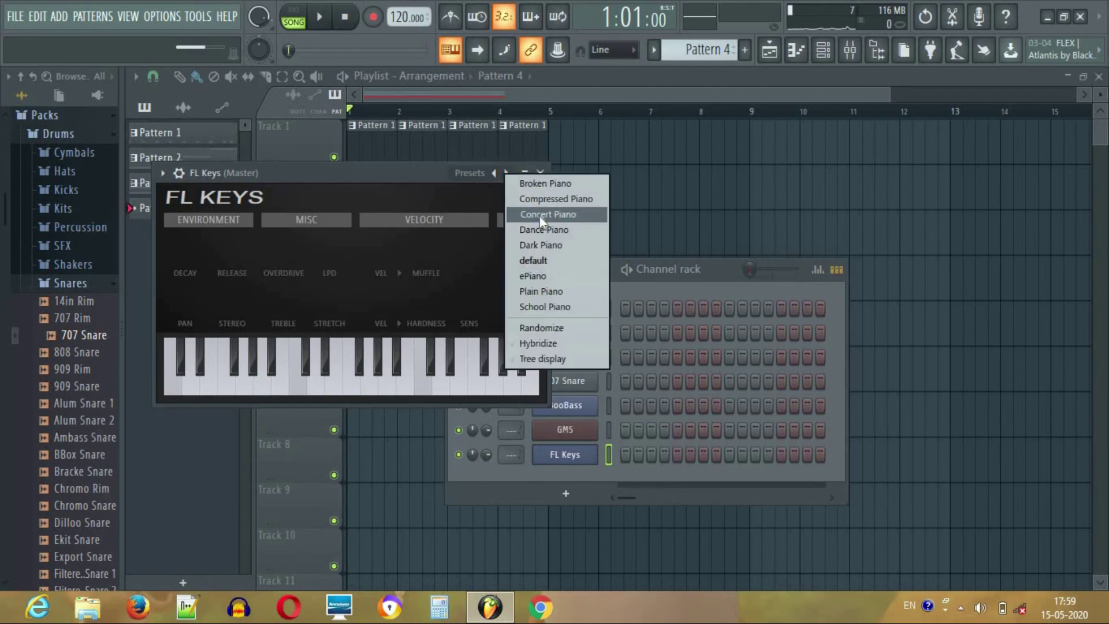
{"action": "left_click", "coordinate": [539, 216]}
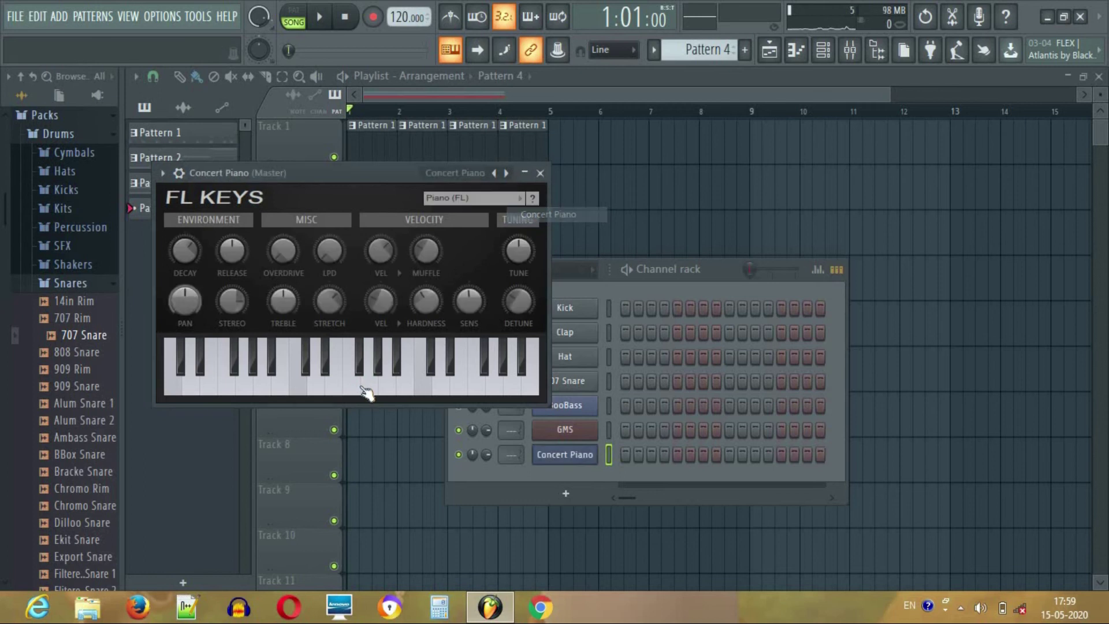
{"action": "left_click", "coordinate": [539, 173]}
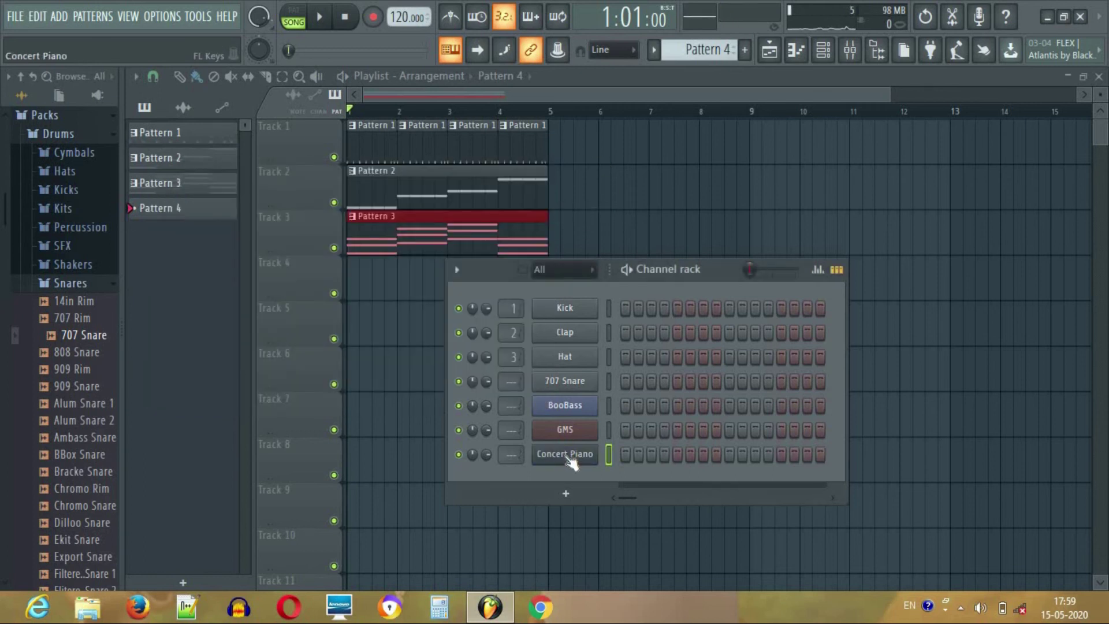
- Paint Pattern 4 clips across bars 1 to 4 of Track 4 and open the Concert Piano channel in the piano roll
{"action": "left_click_drag", "start_coordinate": [356, 280], "coordinate": [486, 312]}
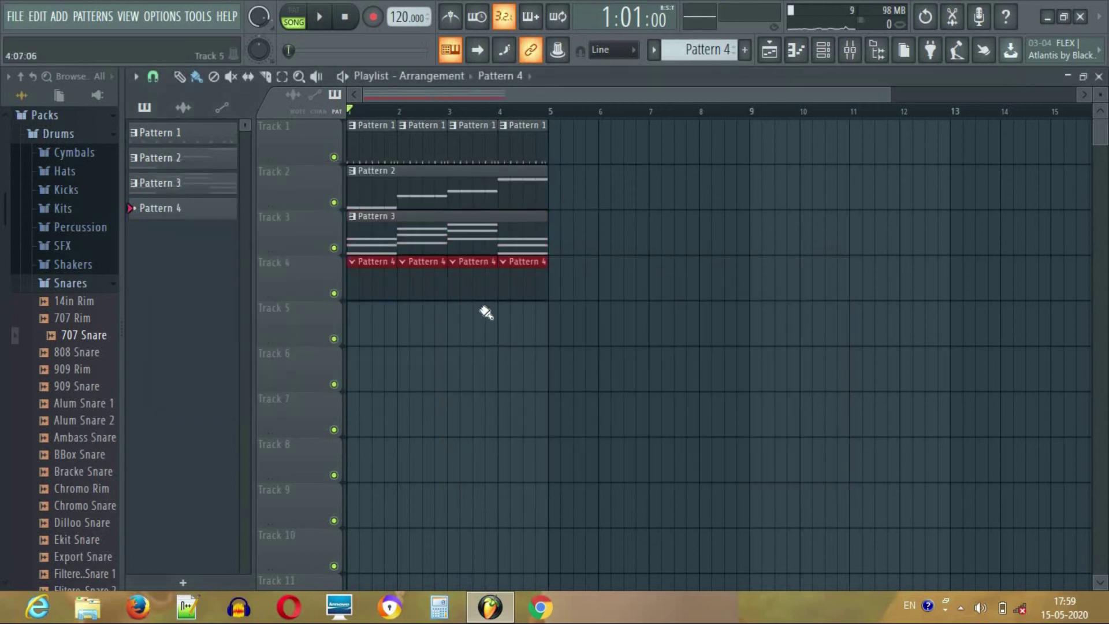
{"action": "left_click", "coordinate": [823, 49]}
{"action": "right_click", "coordinate": [565, 454]}
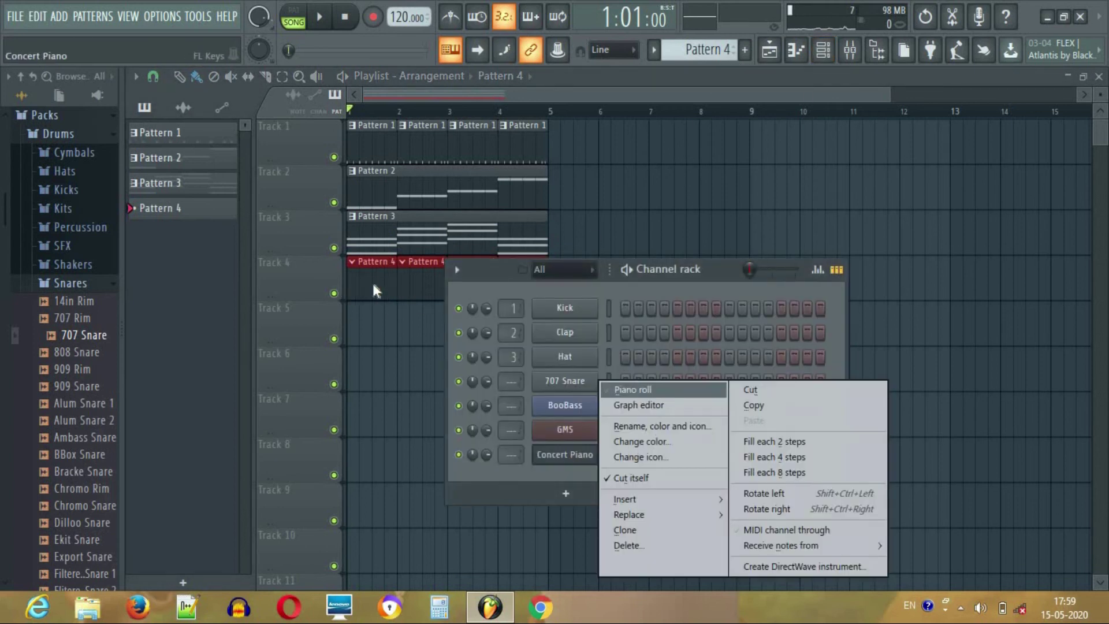
{"action": "left_click", "coordinate": [647, 392]}
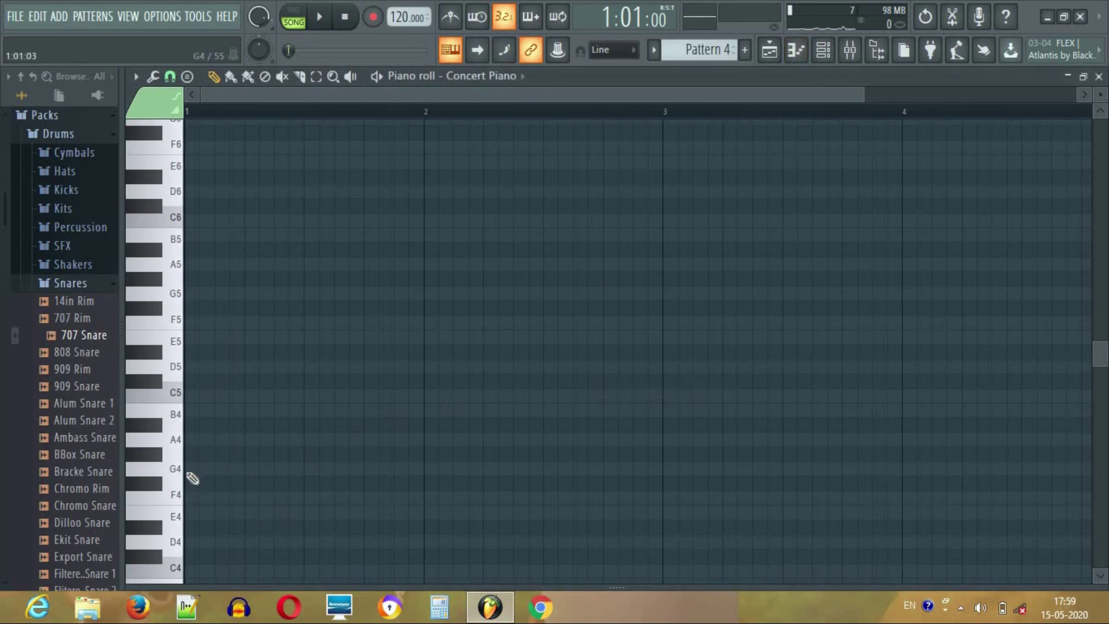
- Draw a G4 note at the start of bar 1, shorten it to one beat and play the song
{"action": "left_click", "coordinate": [190, 472]}
{"action": "left_click_drag", "start_coordinate": [419, 468], "coordinate": [242, 461]}
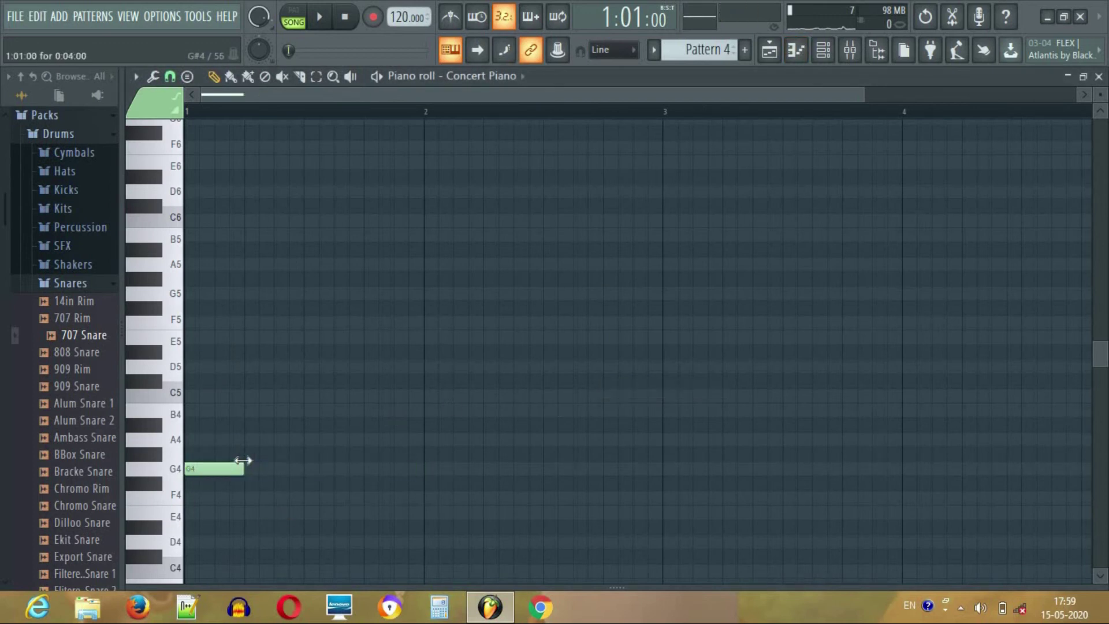
{"action": "left_click", "coordinate": [322, 17]}
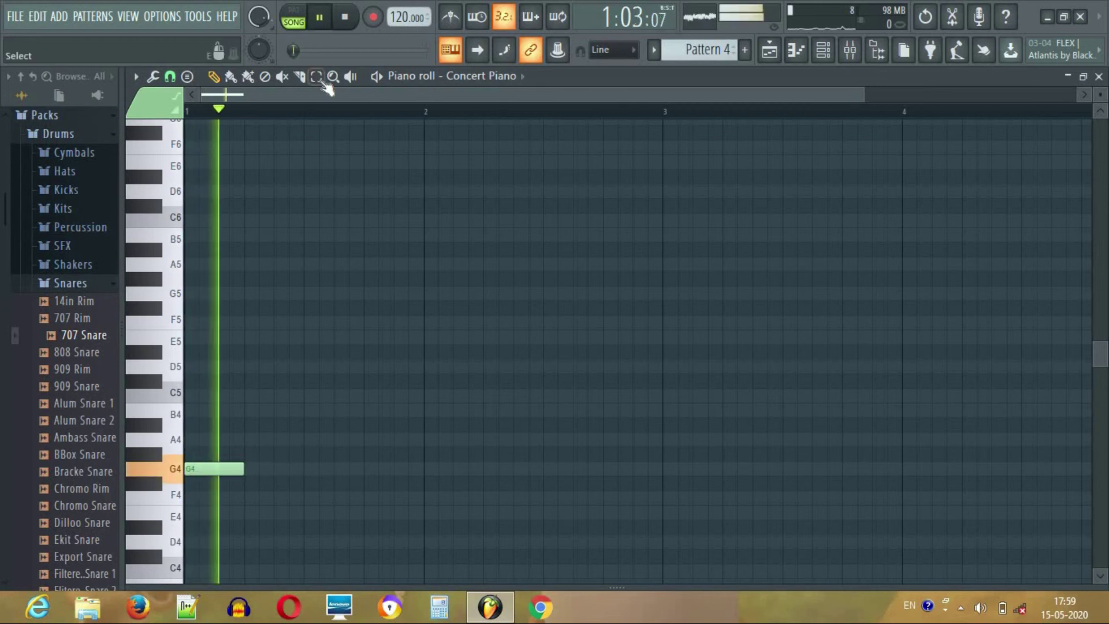
- Select bar 1 as the playback loop, restart playback and shorten the G4 note to about two steps
{"action": "left_click", "coordinate": [347, 19]}
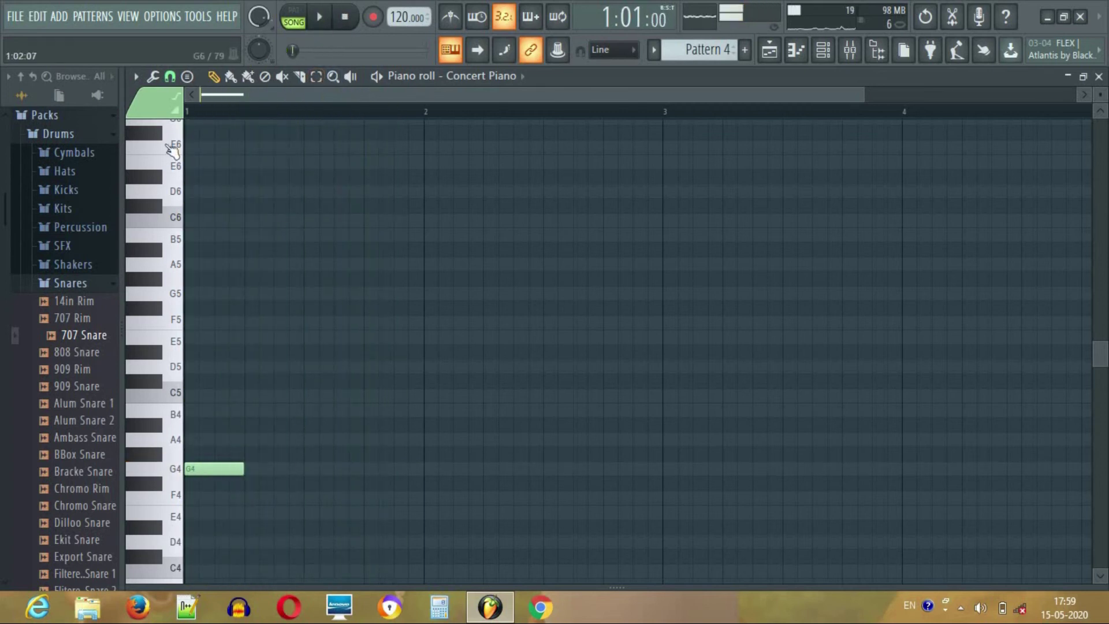
{"action": "left_click_drag", "start_coordinate": [315, 127], "coordinate": [424, 127]}
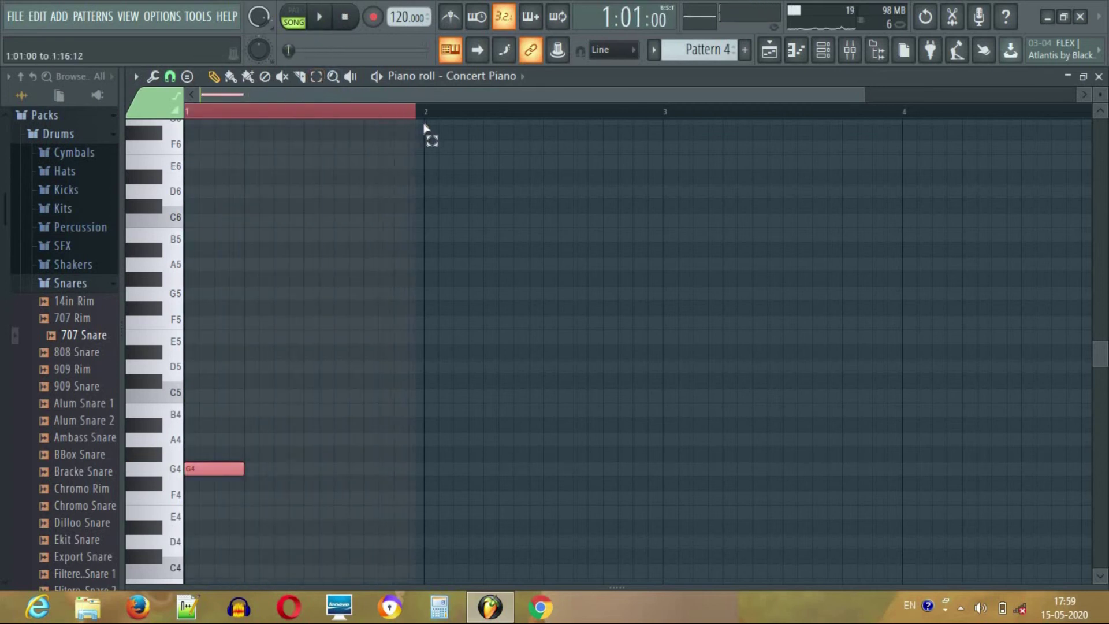
{"action": "left_click", "coordinate": [320, 18]}
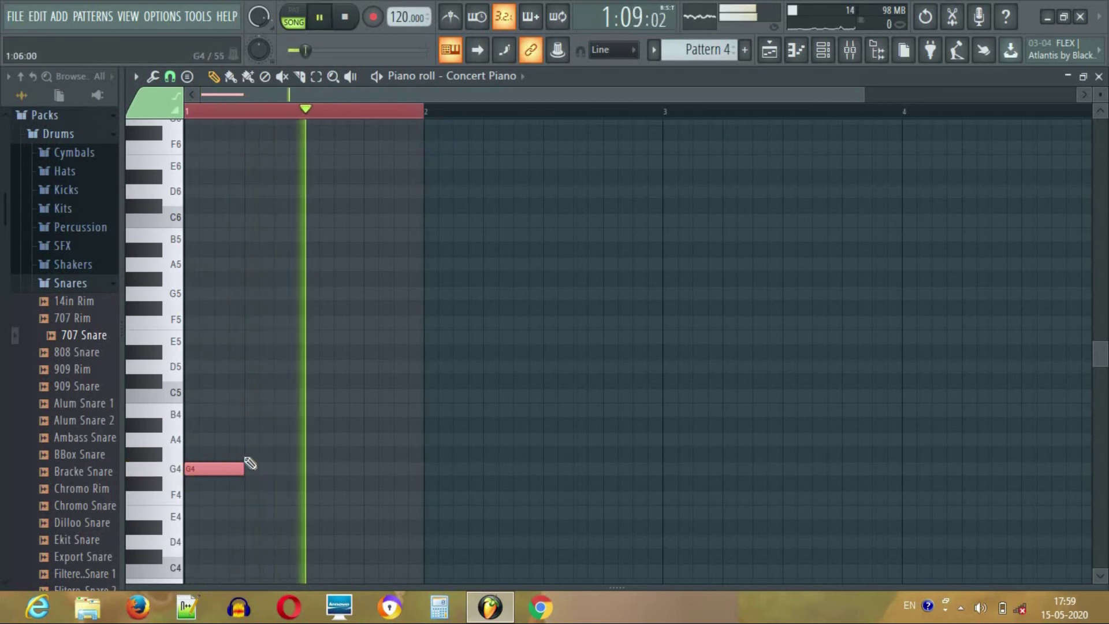
{"action": "left_click_drag", "start_coordinate": [243, 467], "coordinate": [217, 465]}
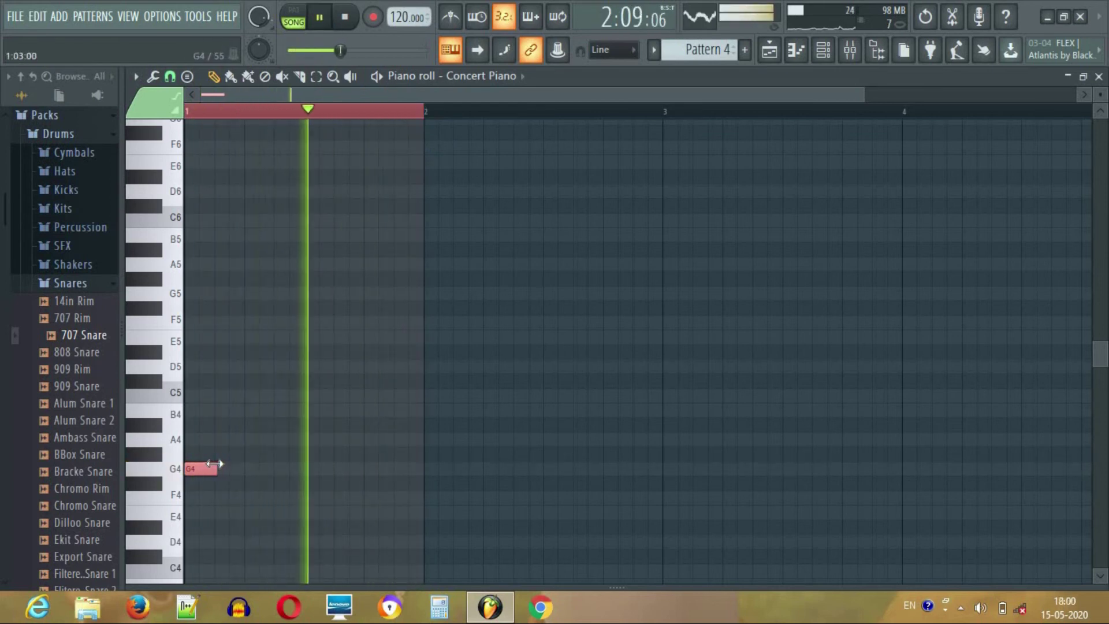
- Draw A4, B4, D5 and C5 notes in rising time order across bar 1, add a one-step D5 just before the C5, and stop playback
{"action": "left_click", "coordinate": [245, 442]}
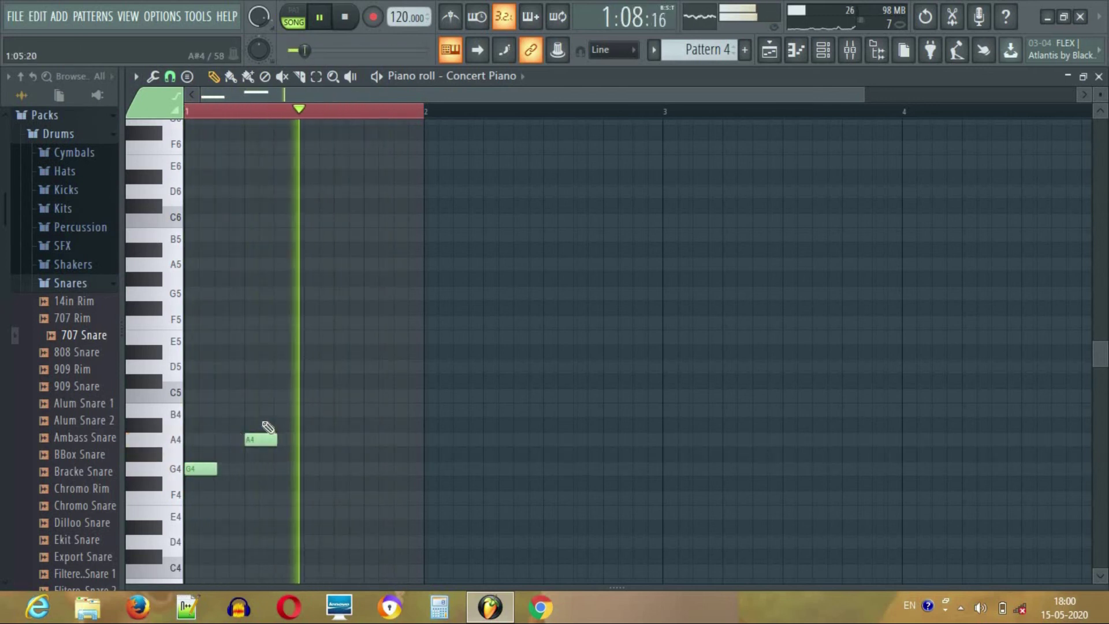
{"action": "left_click", "coordinate": [275, 410]}
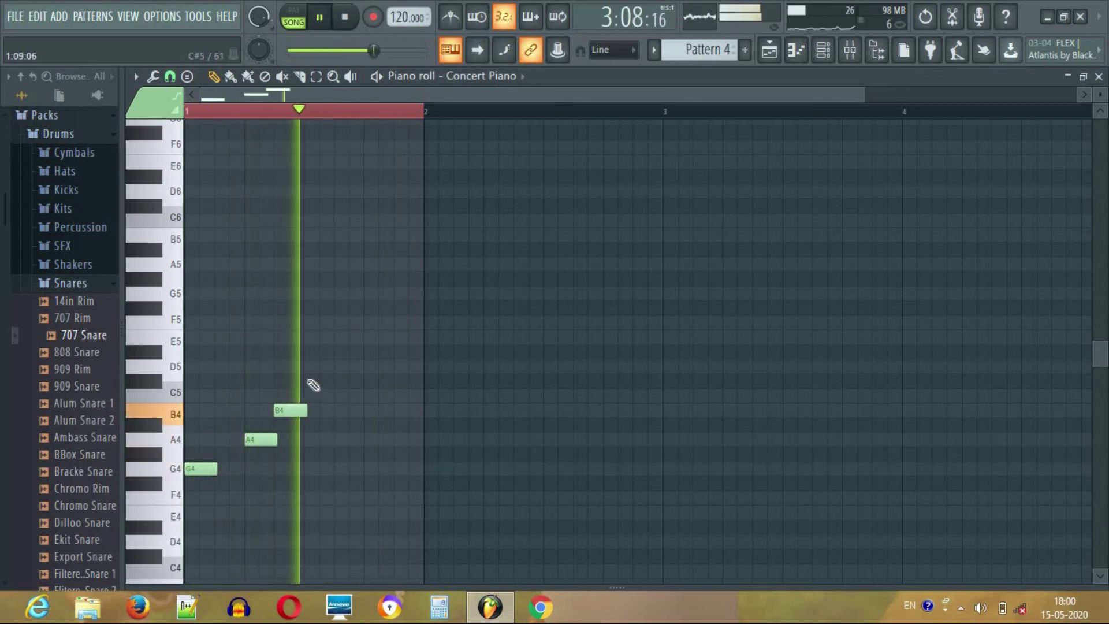
{"action": "left_click", "coordinate": [314, 367]}
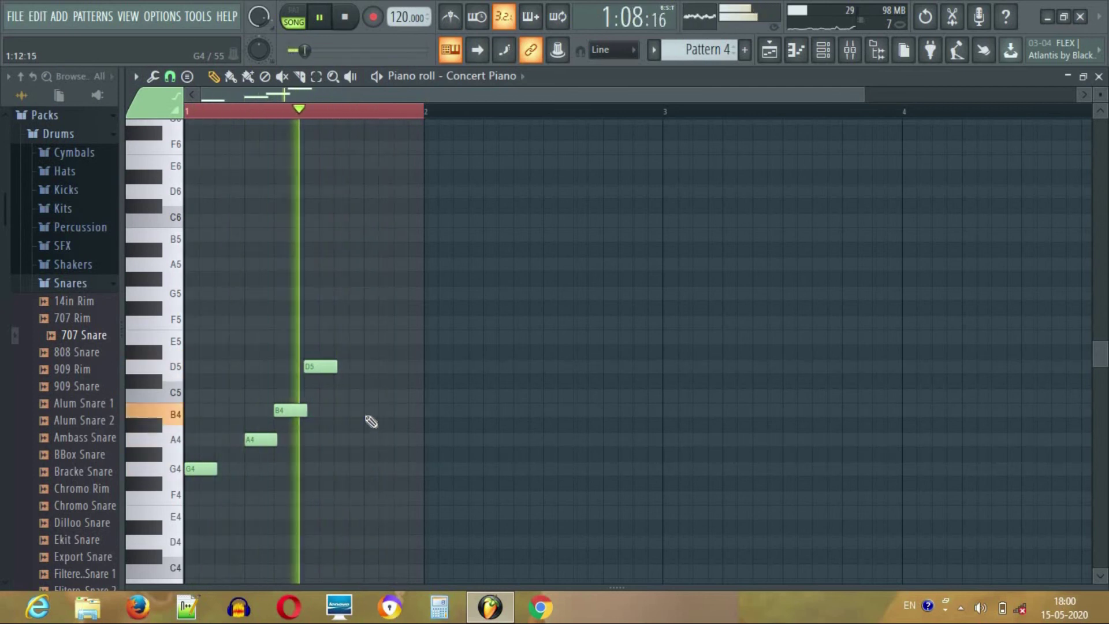
{"action": "left_click", "coordinate": [367, 397]}
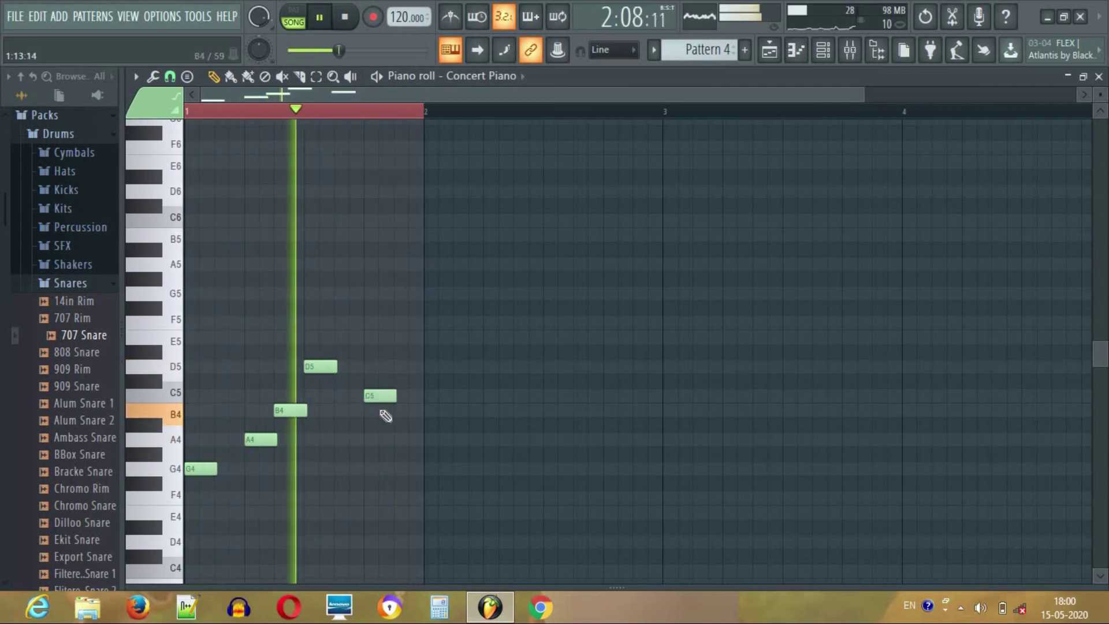
{"action": "left_click", "coordinate": [355, 366]}
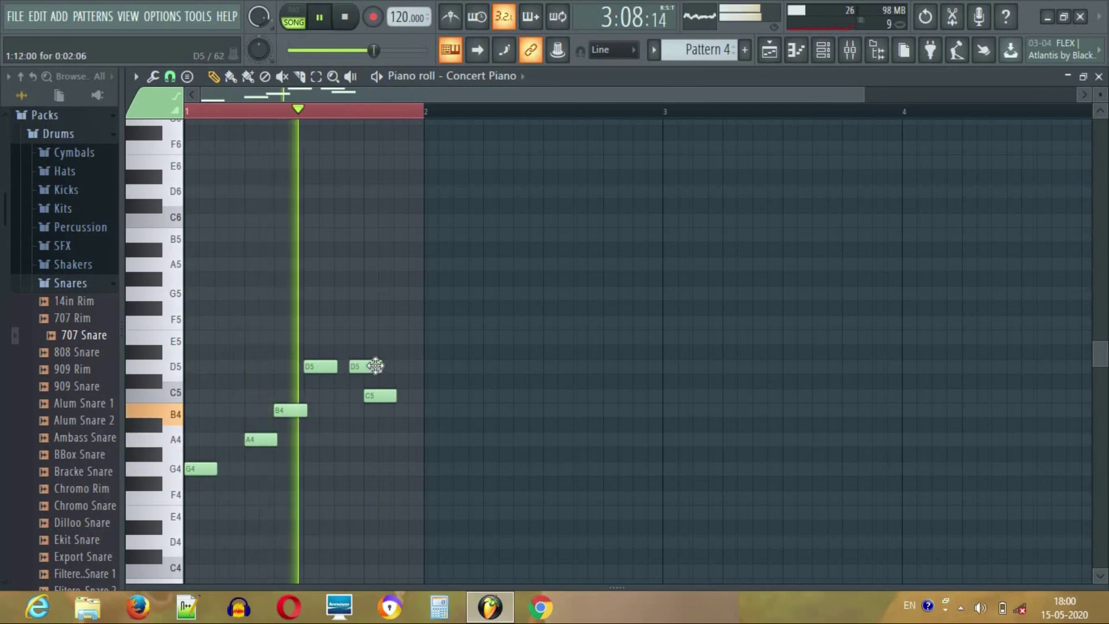
{"action": "mouse_move", "coordinate": [370, 366]}
{"action": "left_mouse_down"}
{"action": "mouse_move", "coordinate": [359, 366]}
{"action": "mouse_move", "coordinate": [347, 423]}
{"action": "mouse_move", "coordinate": [352, 366]}
{"action": "left_mouse_up"}
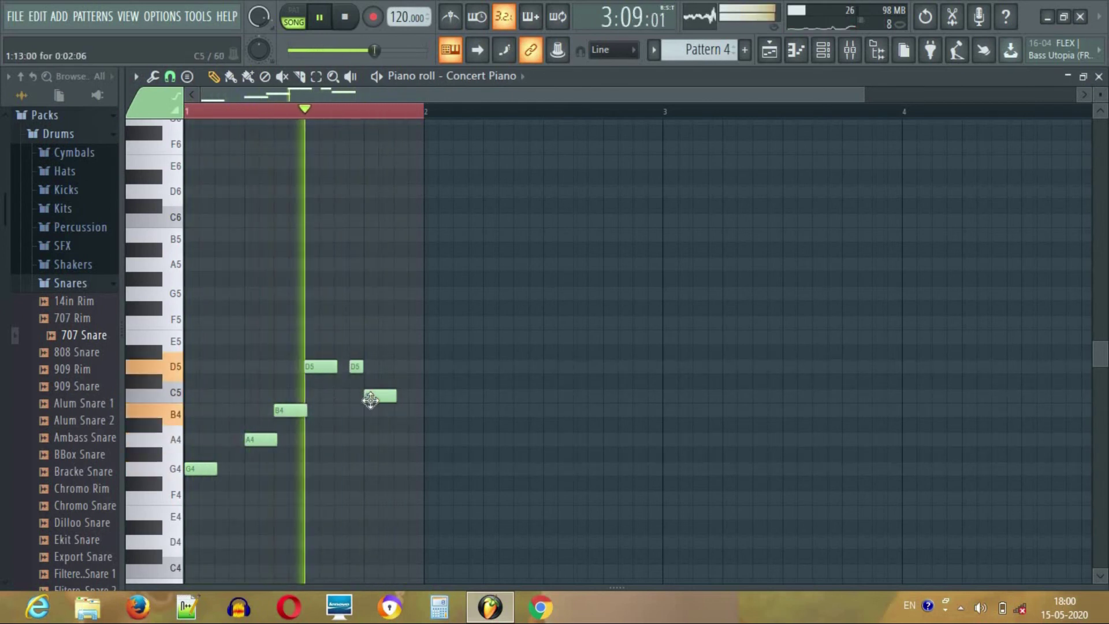
{"action": "left_click", "coordinate": [350, 24]}
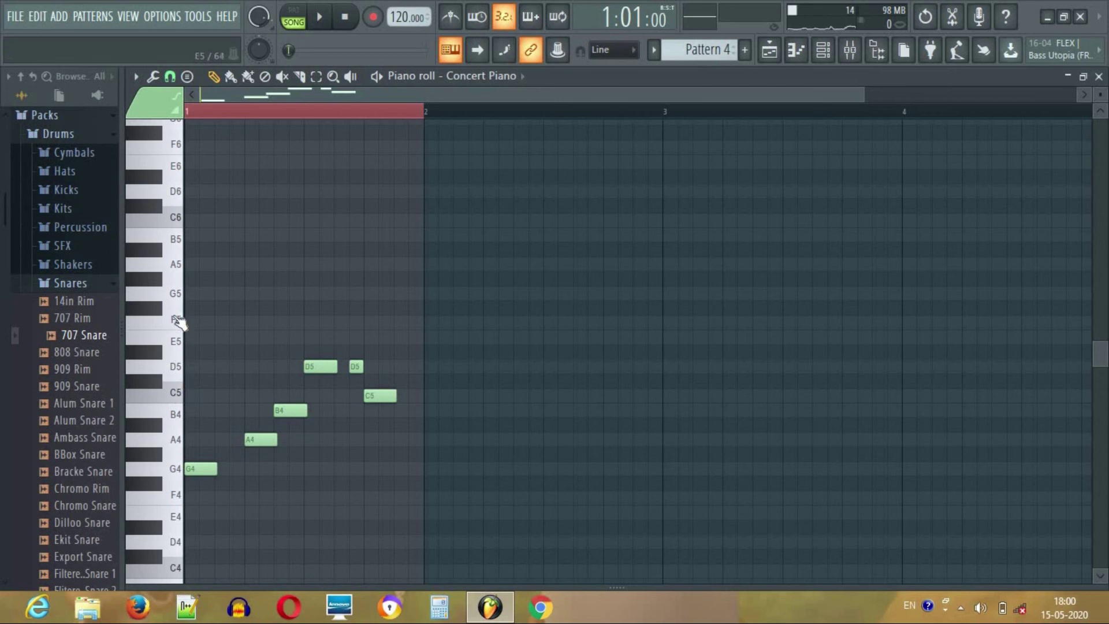
- Audition the E5 and G5 keys and draw one-step E5, G5 and F5 notes in the first half of bar 2
{"action": "left_click", "coordinate": [172, 341]}
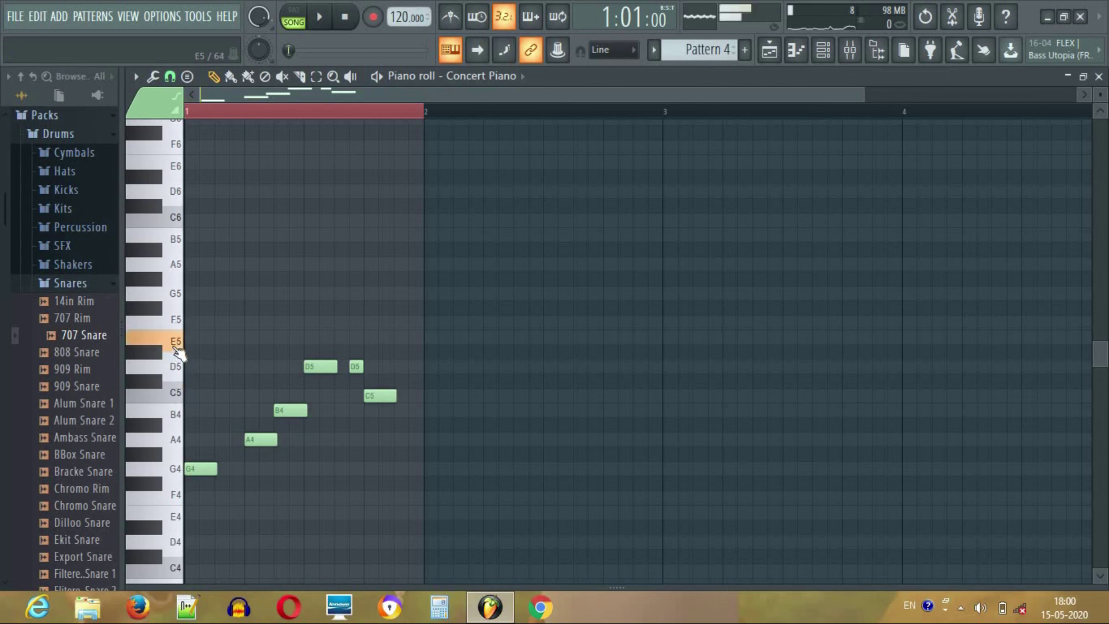
{"action": "left_click", "coordinate": [431, 338]}
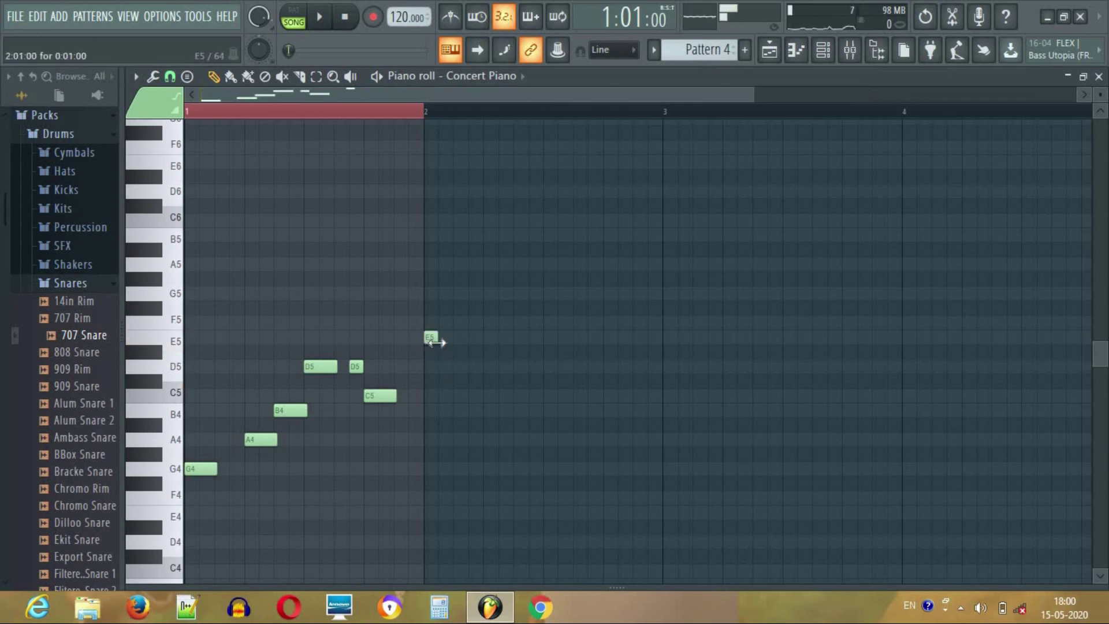
{"action": "left_click", "coordinate": [178, 296]}
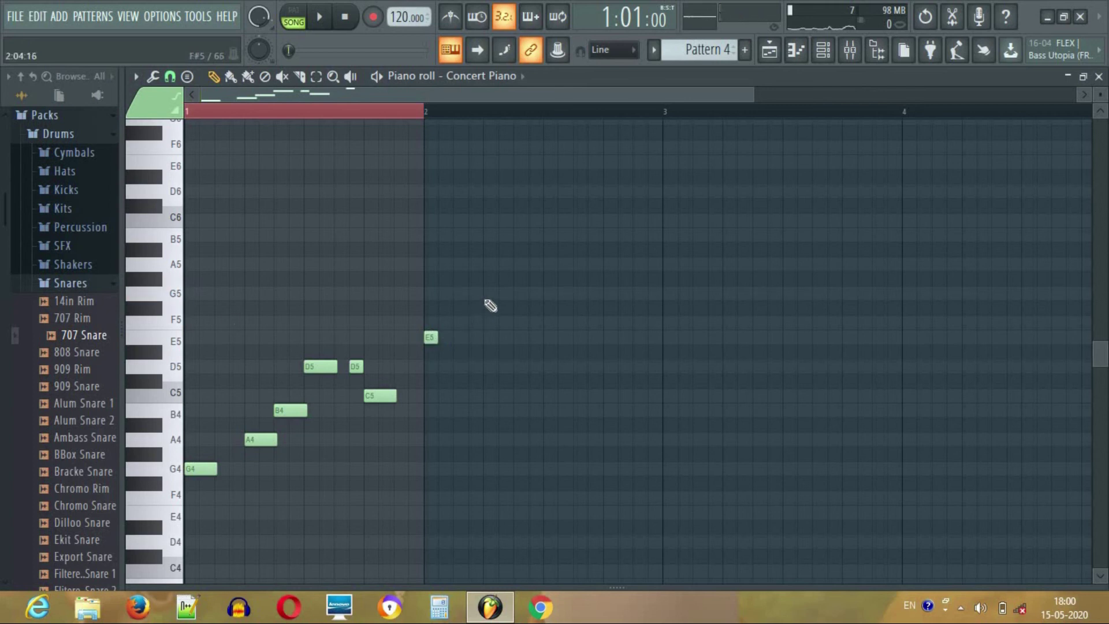
{"action": "left_click", "coordinate": [490, 293]}
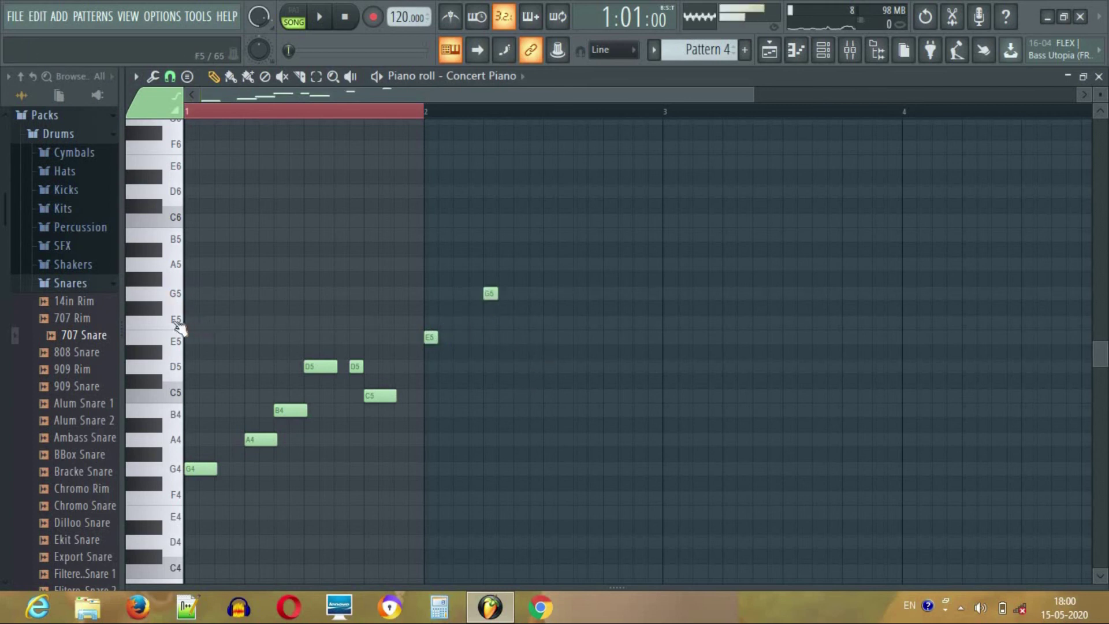
{"action": "left_click", "coordinate": [534, 324]}
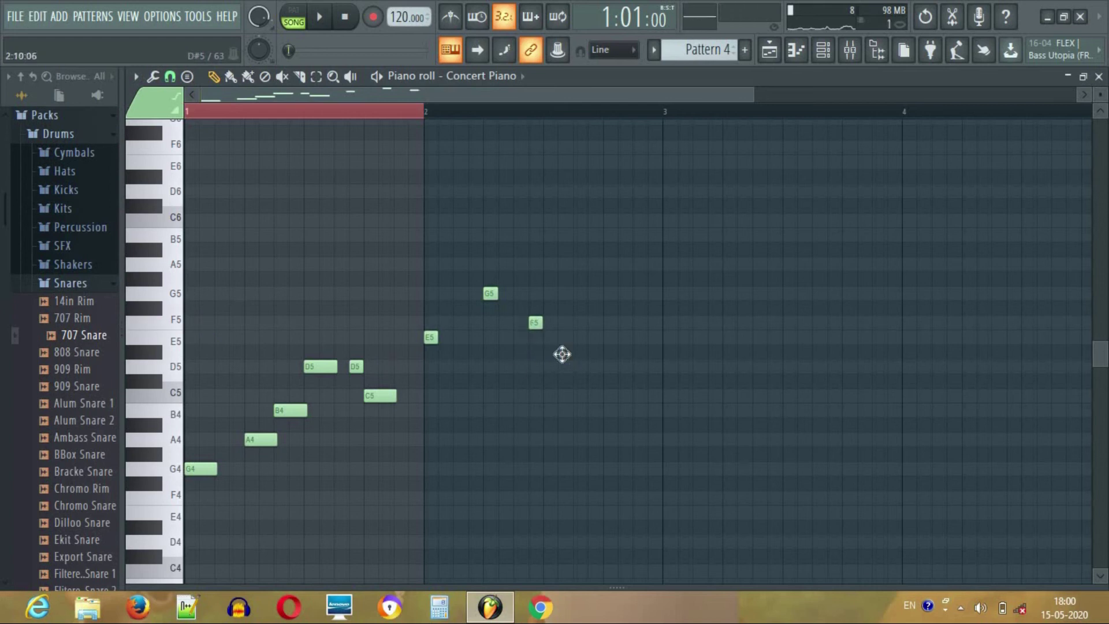
- Add one-step D5 and E5 notes in the second half of bar 2 and a one-step D5 at the start of bar 3
{"action": "left_click", "coordinate": [564, 352]}
{"action": "left_click_drag", "start_coordinate": [570, 351], "coordinate": [566, 374]}
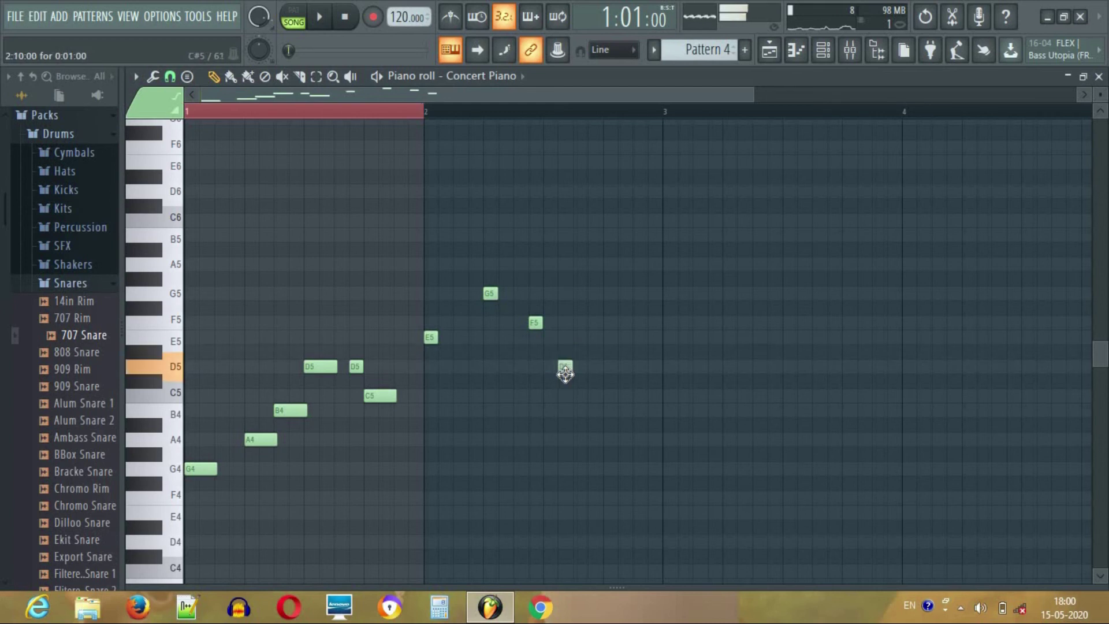
{"action": "left_click", "coordinate": [611, 338]}
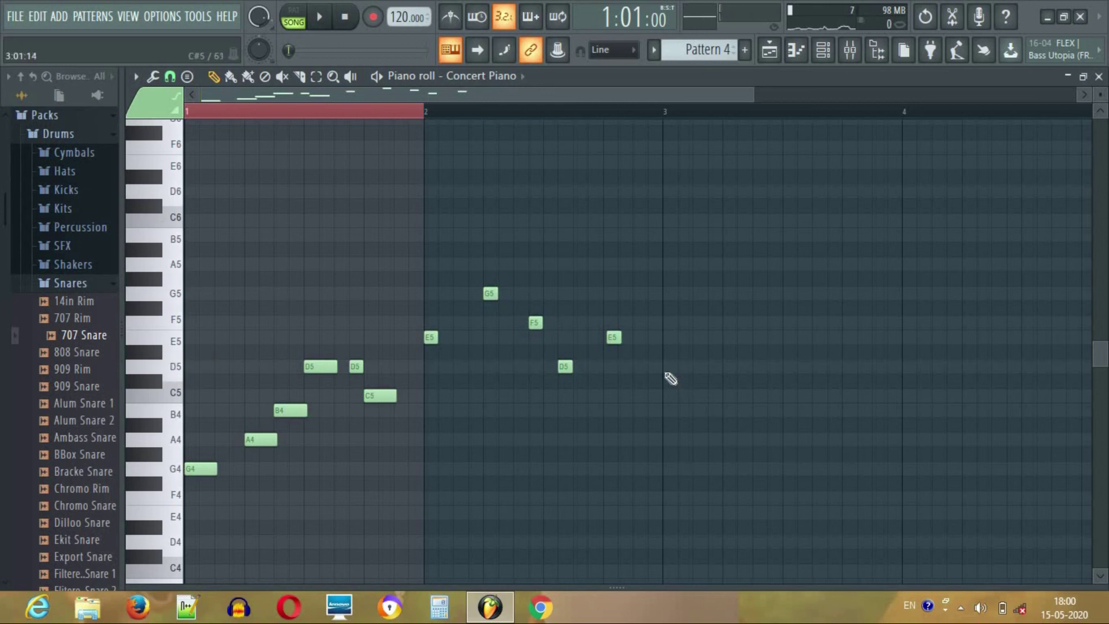
{"action": "left_click", "coordinate": [671, 353]}
{"action": "left_click_drag", "start_coordinate": [664, 358], "coordinate": [662, 377]}
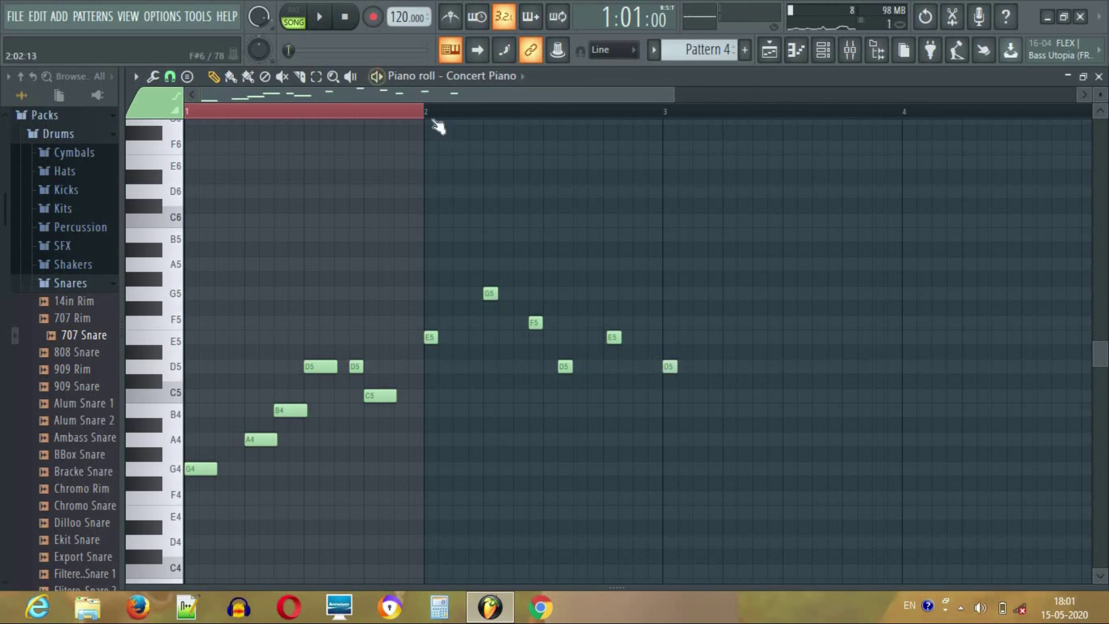
- Play the melody with the time selection extended into bar 3, clear the selection and play the song again
{"action": "left_click_drag", "start_coordinate": [428, 113], "coordinate": [715, 113]}
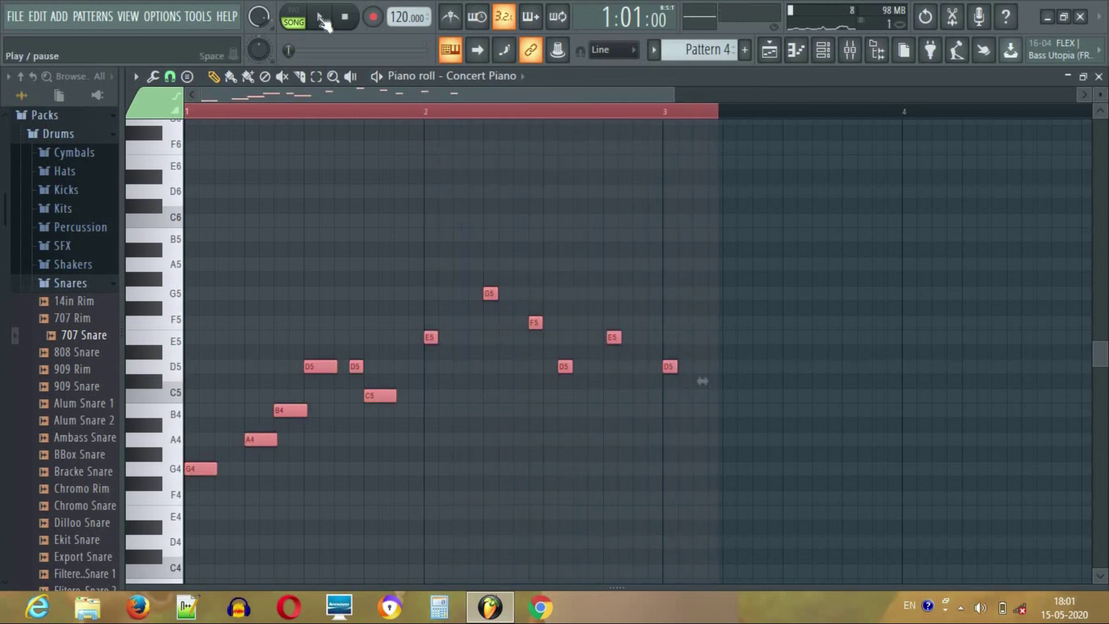
{"action": "left_click", "coordinate": [321, 21]}
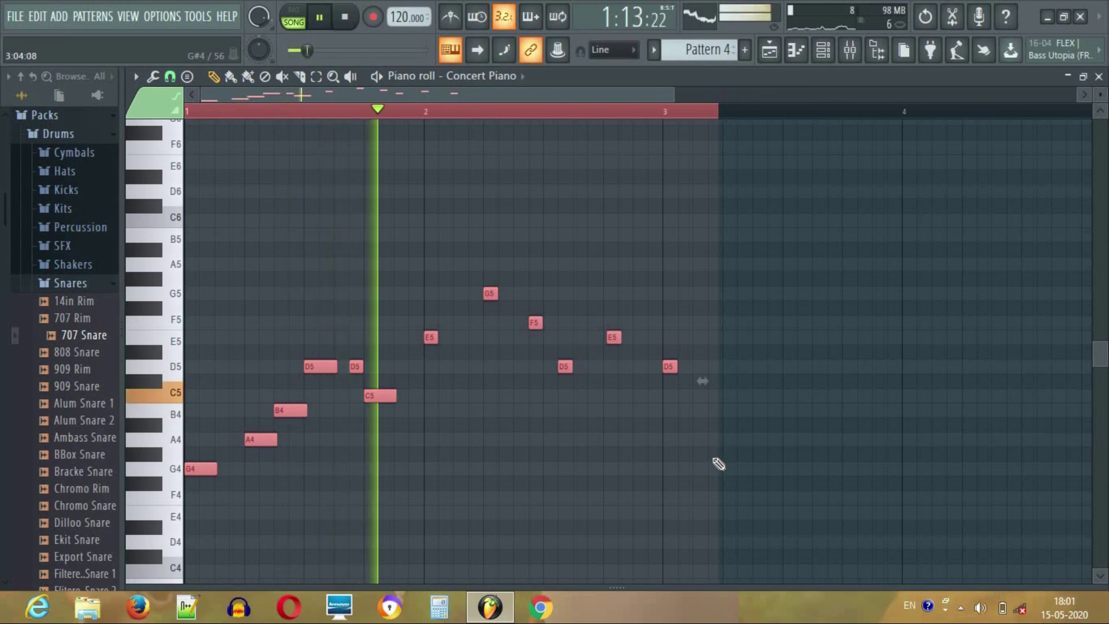
{"action": "left_click", "coordinate": [345, 19]}
{"action": "left_click_drag", "start_coordinate": [339, 112], "coordinate": [714, 113]}
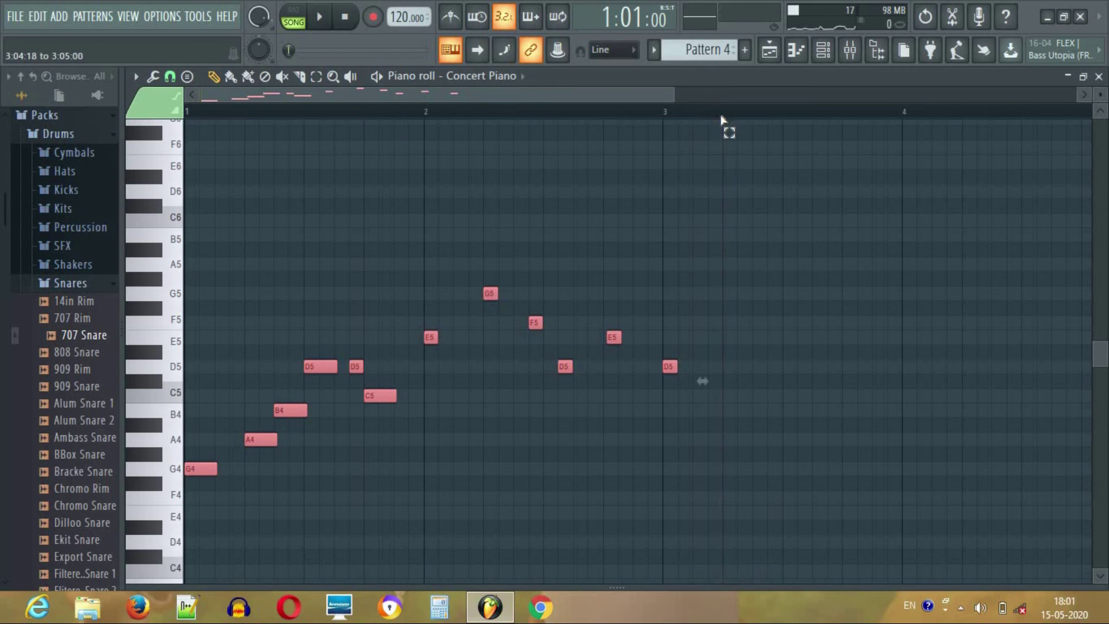
{"action": "left_click", "coordinate": [323, 18]}
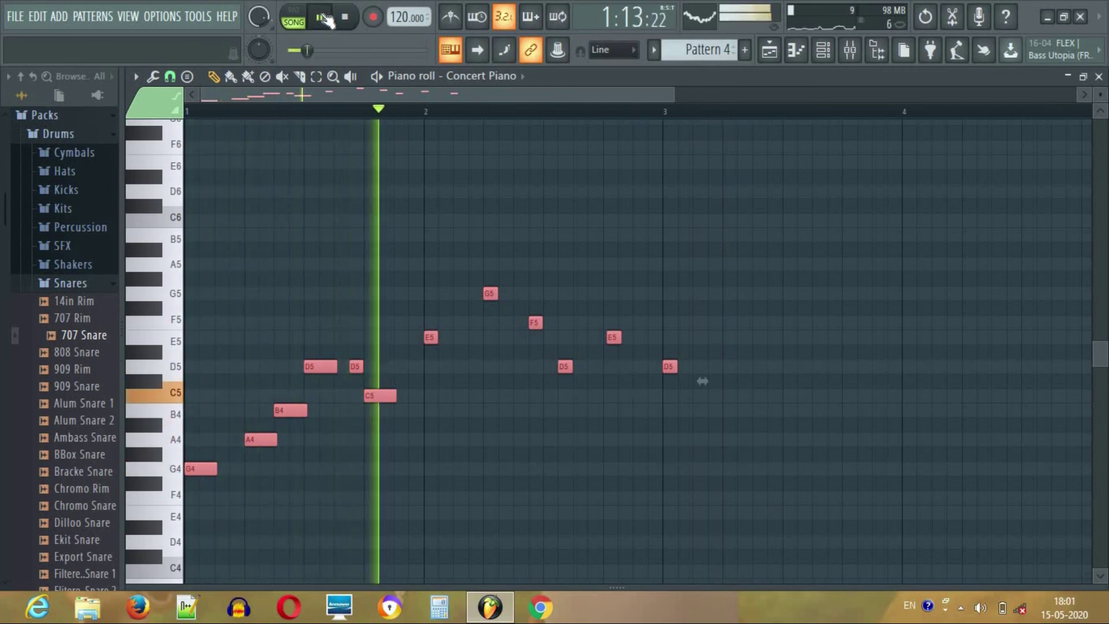
{"action": "left_click", "coordinate": [323, 18]}
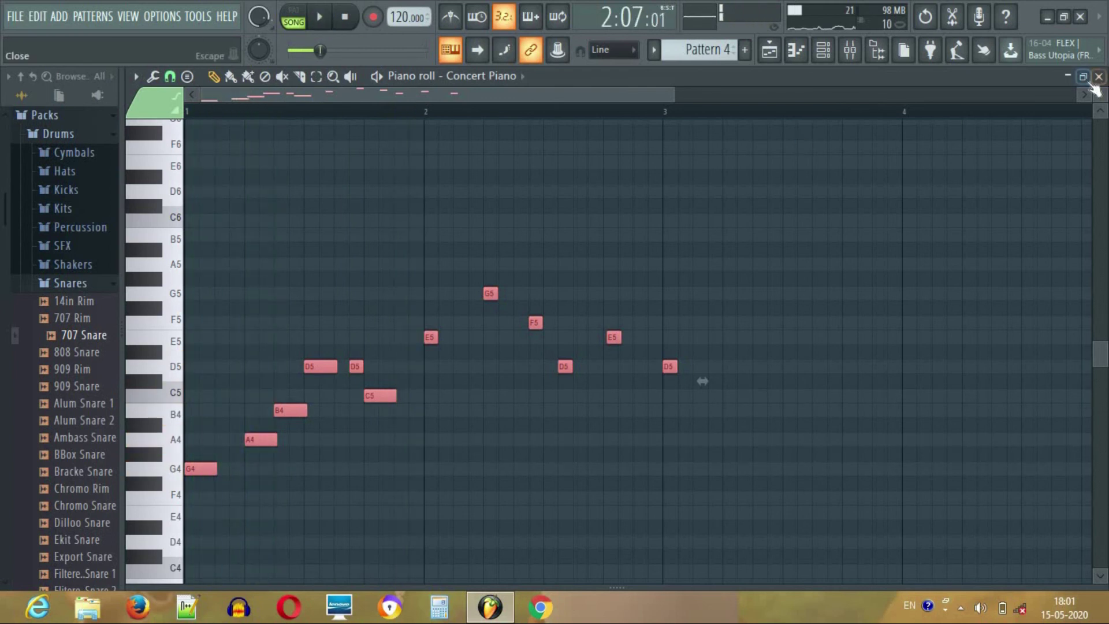
- Close the piano roll, return the playhead to bar 1 and play the playlist arrangement
{"action": "left_click", "coordinate": [1099, 77]}
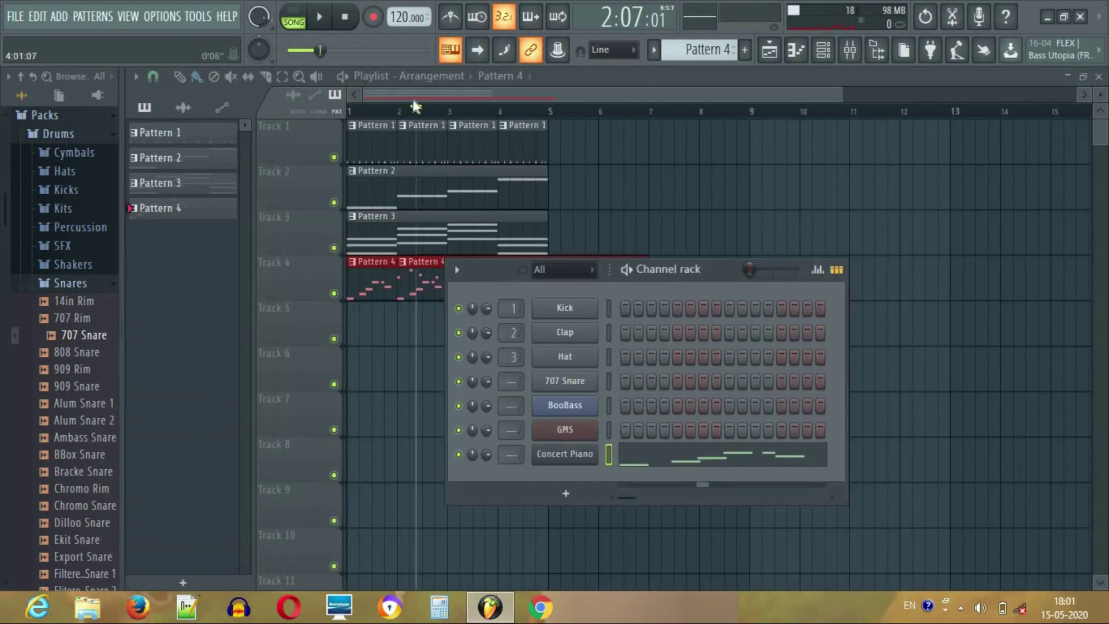
{"action": "left_click_drag", "start_coordinate": [417, 110], "coordinate": [336, 132]}
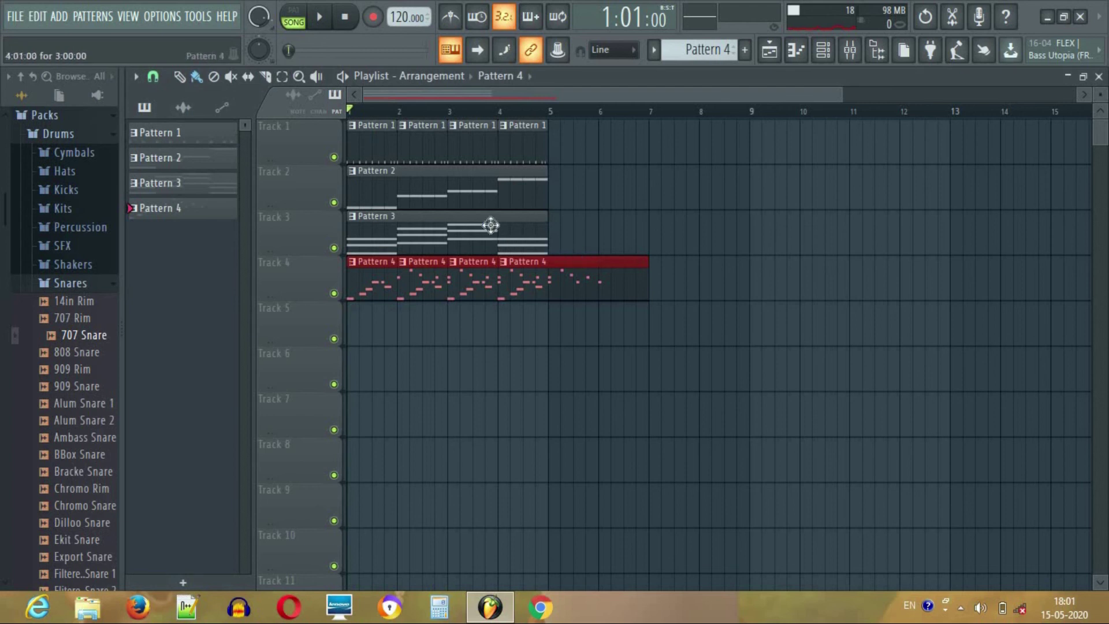
{"action": "left_click", "coordinate": [320, 17]}
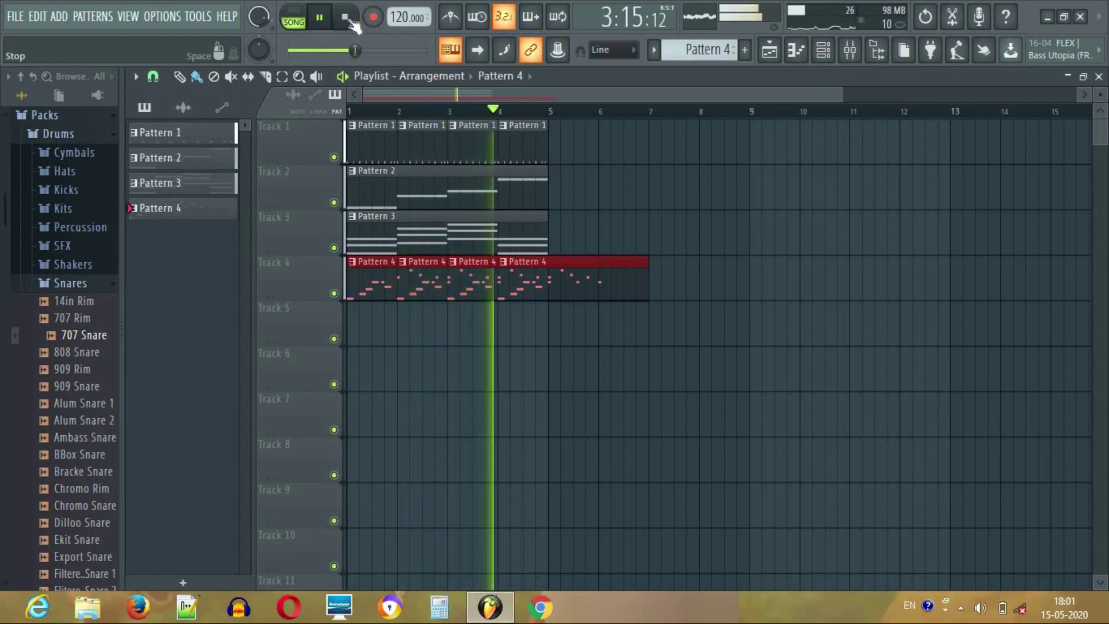
{"action": "left_click", "coordinate": [347, 19]}
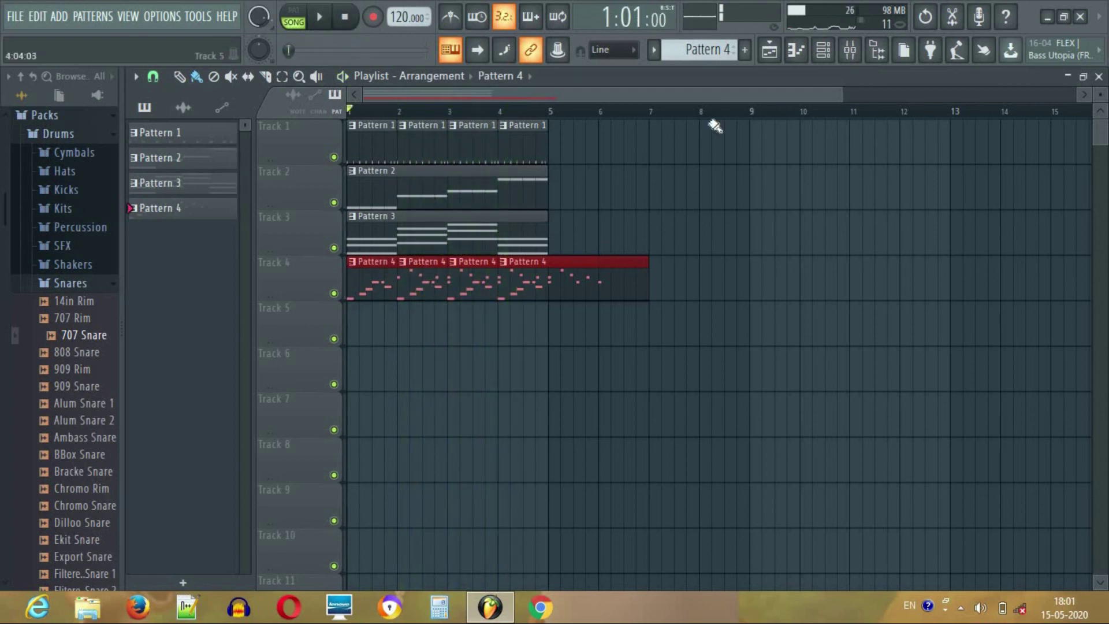
- Pick Pattern 4, open its last playlist clip in the piano roll and play the melody
{"action": "left_click", "coordinate": [653, 51]}
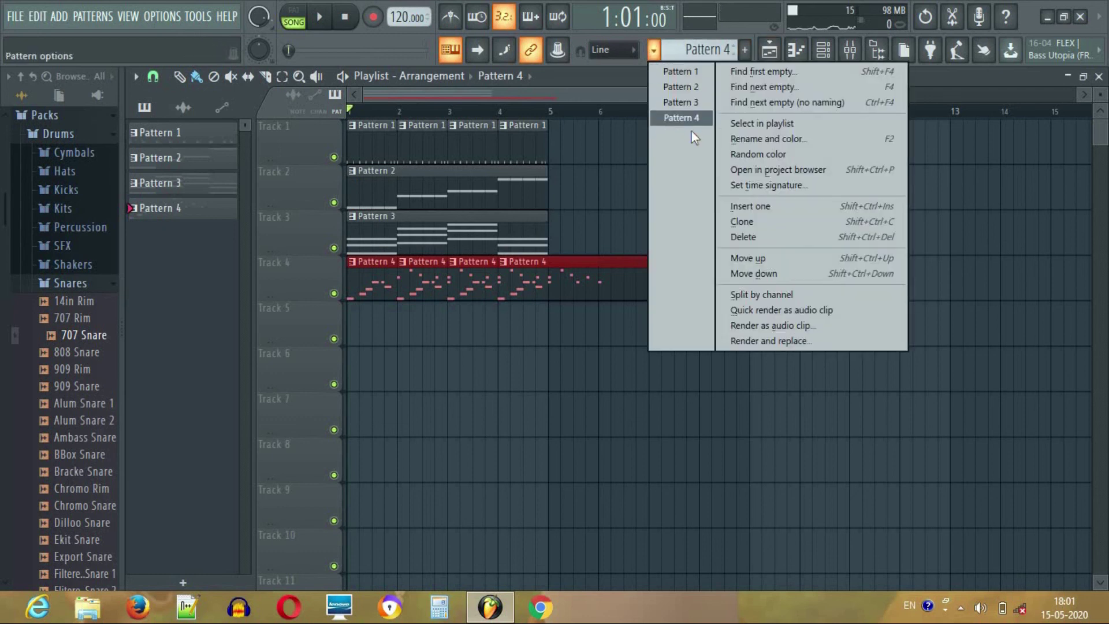
{"action": "left_click", "coordinate": [692, 118]}
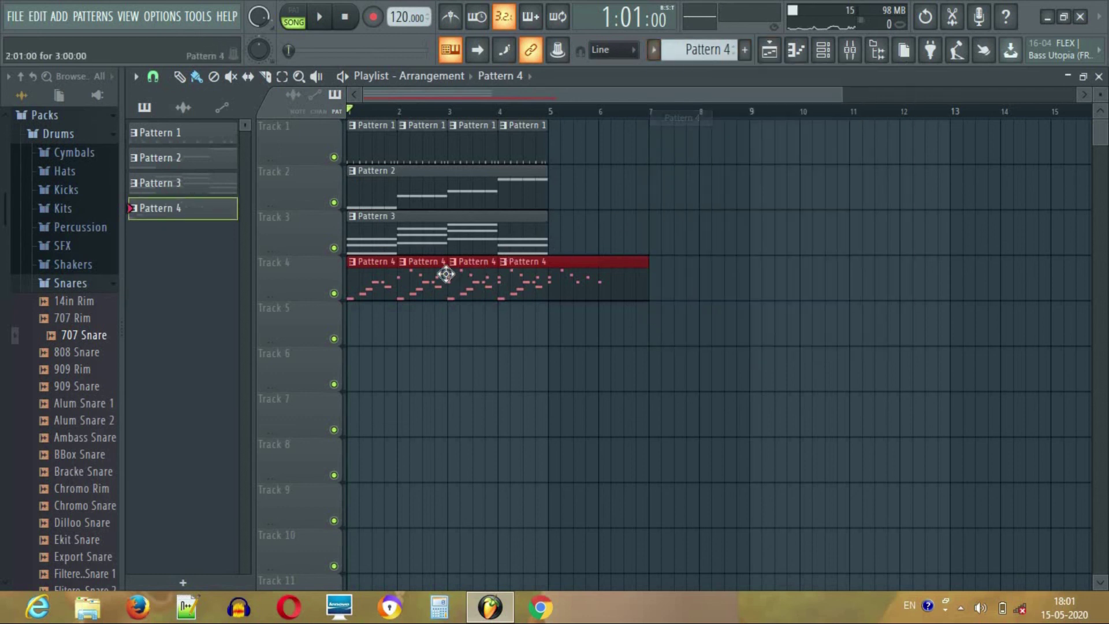
{"action": "left_click_drag", "start_coordinate": [442, 269], "coordinate": [427, 342]}
{"action": "left_click_drag", "start_coordinate": [438, 274], "coordinate": [439, 266]}
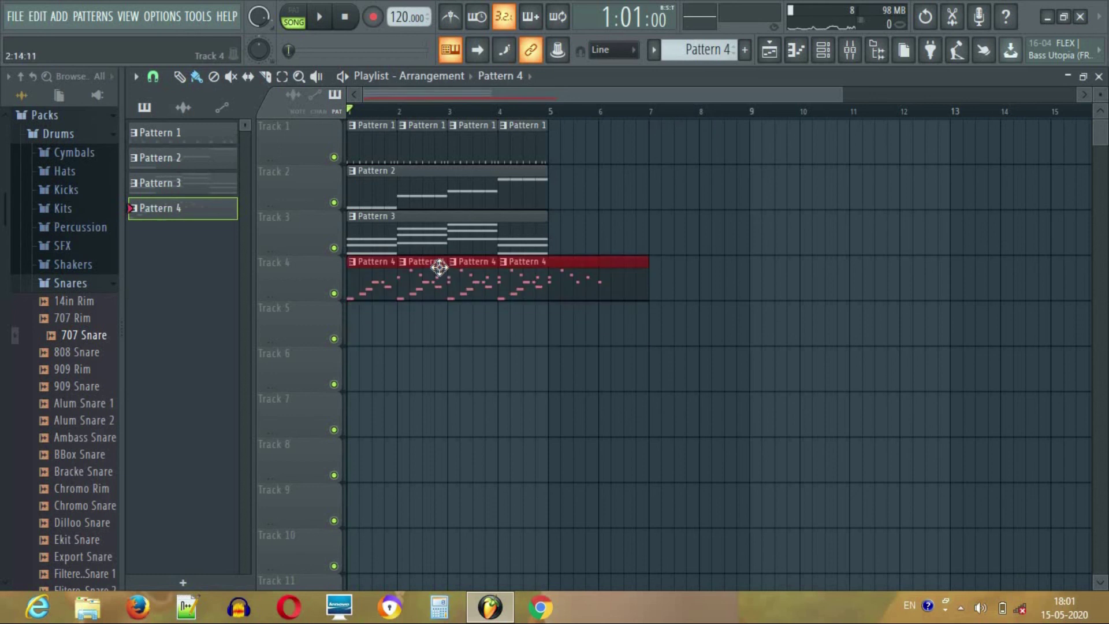
{"action": "double_click", "coordinate": [619, 266]}
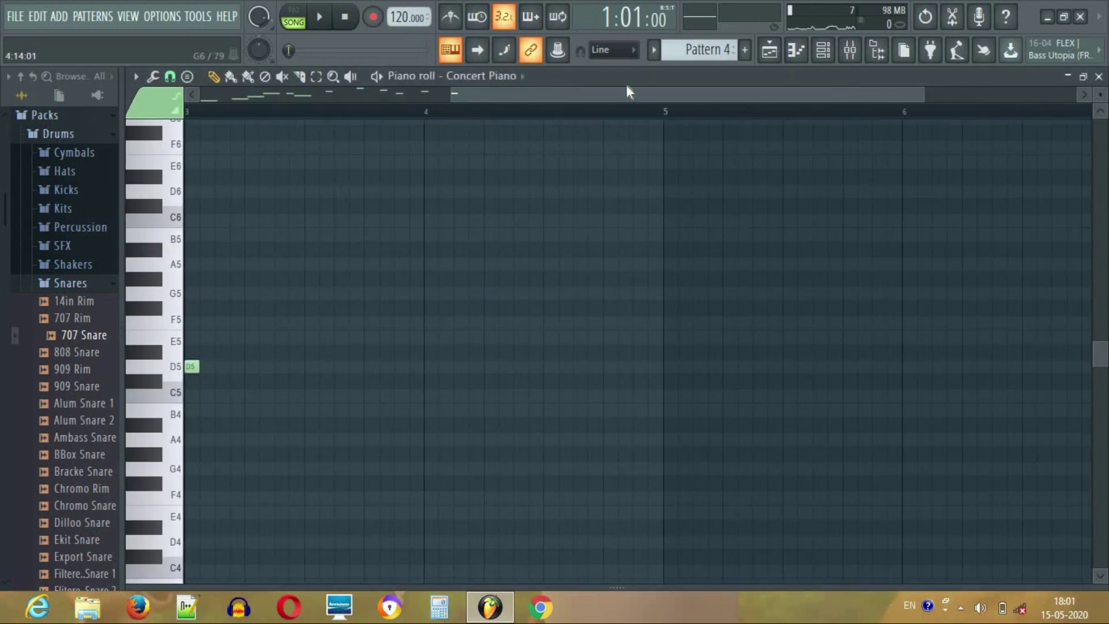
{"action": "left_click_drag", "start_coordinate": [448, 97], "coordinate": [272, 85]}
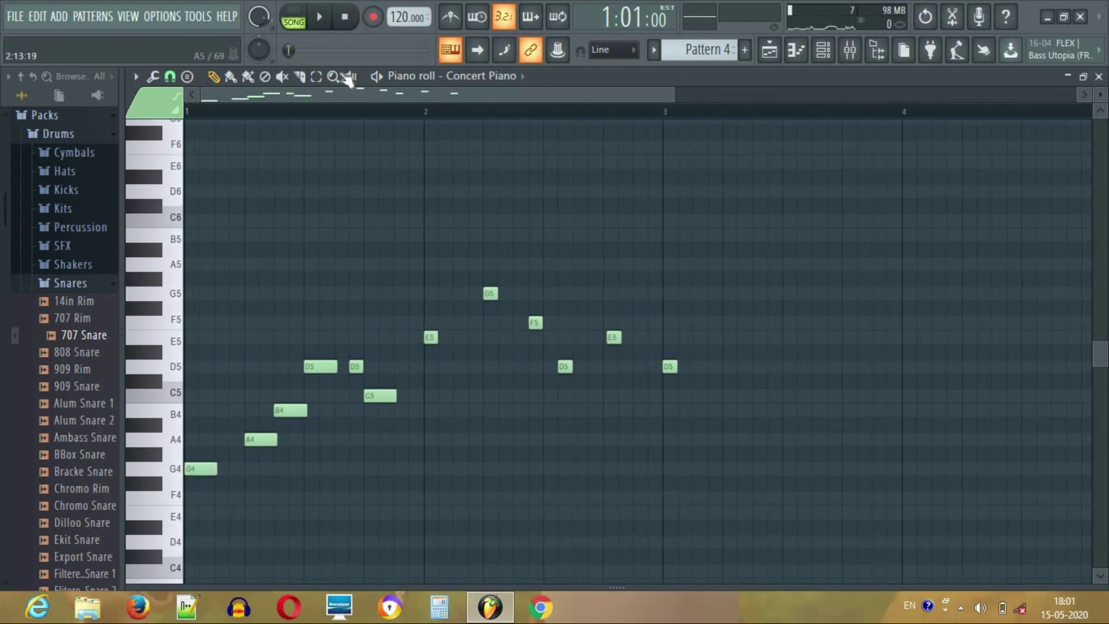
{"action": "left_click", "coordinate": [322, 22]}
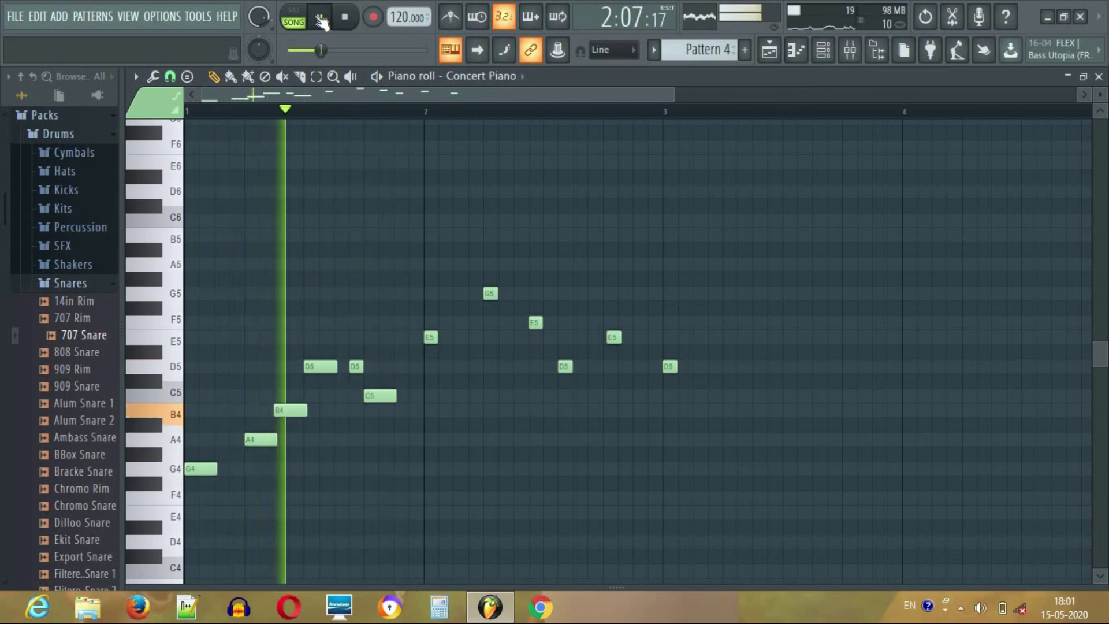
{"action": "left_click", "coordinate": [321, 21]}
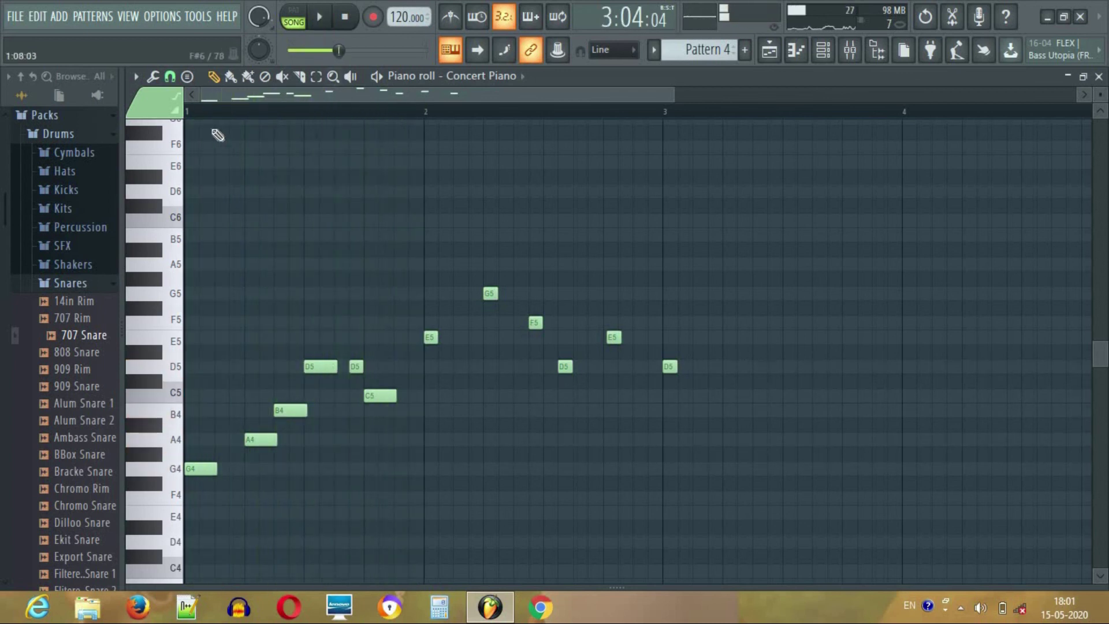
- Select the melody's time range from the start of bar 1 into bar 3 and play it in song mode
{"action": "left_click_drag", "start_coordinate": [195, 116], "coordinate": [774, 138]}
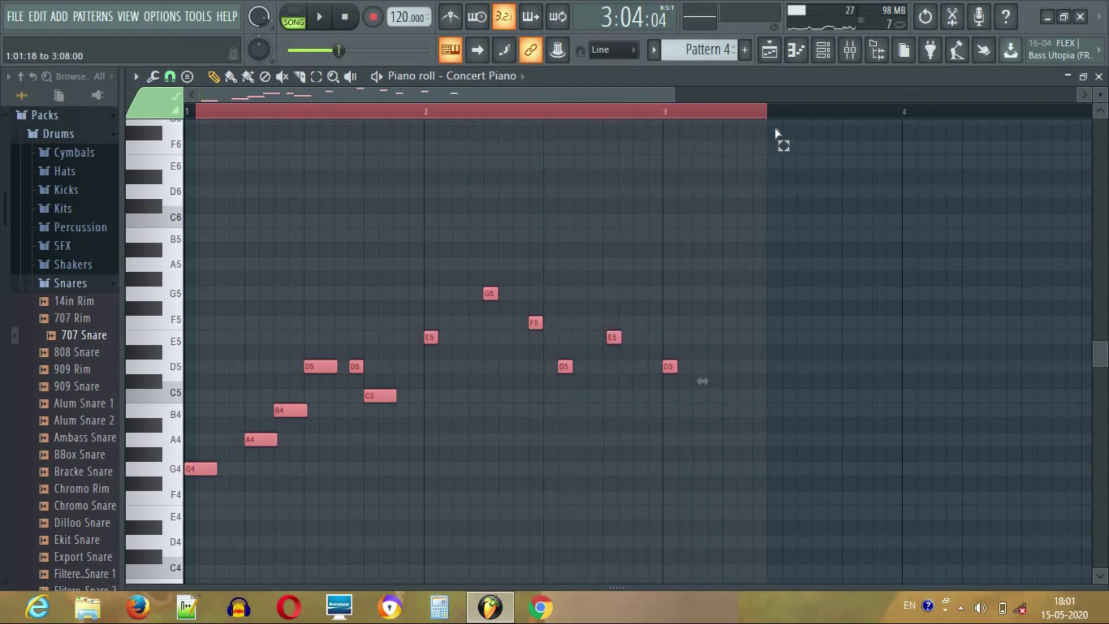
{"action": "left_click", "coordinate": [320, 17]}
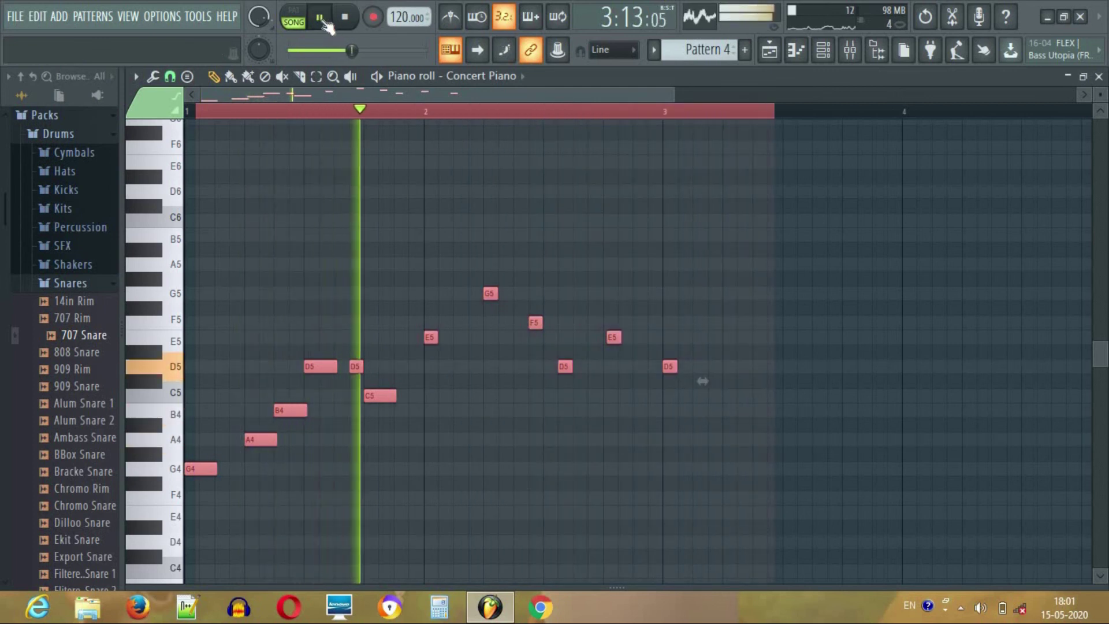
{"action": "left_click", "coordinate": [320, 17]}
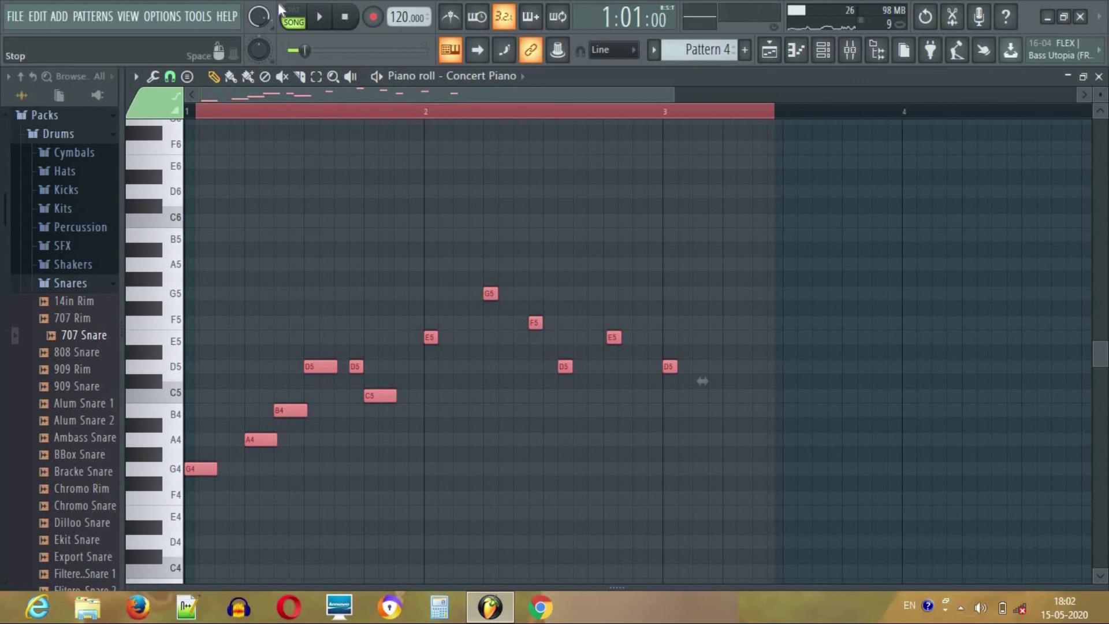
{"action": "key", "text": "space"}
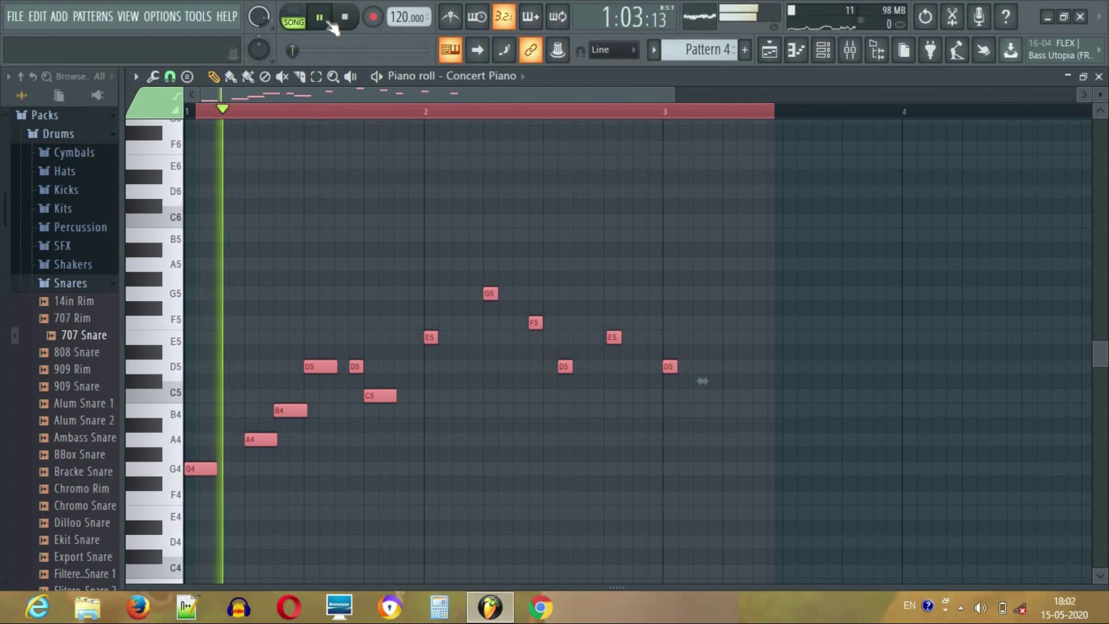
- Compare playback of Pattern 4 in pattern mode and song mode, pause and close the piano roll
{"action": "left_click", "coordinate": [300, 19]}
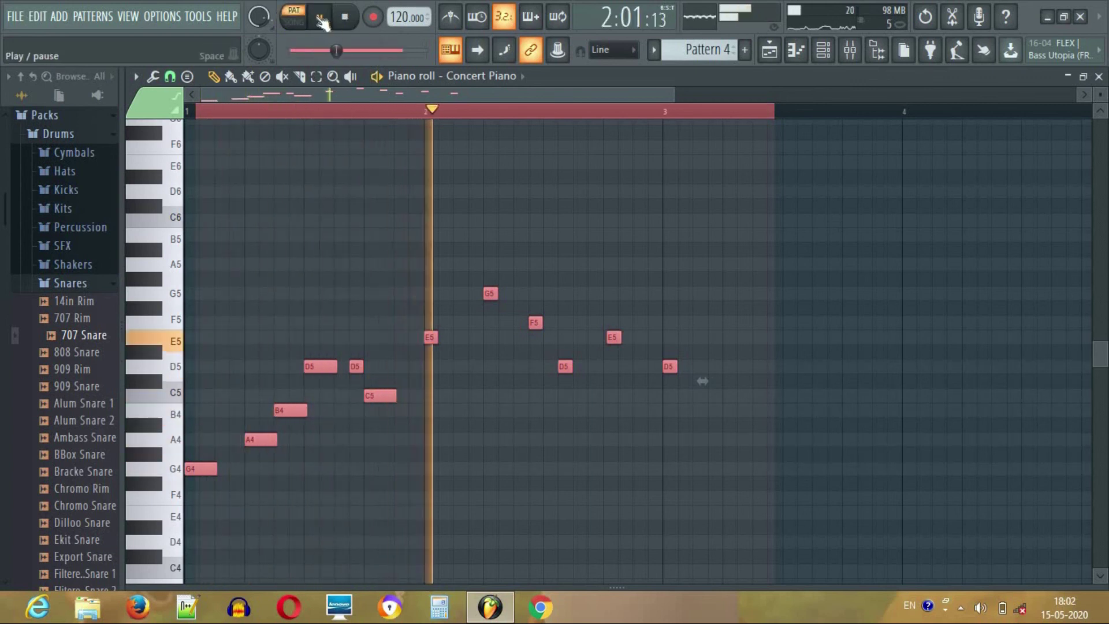
{"action": "left_click", "coordinate": [294, 17]}
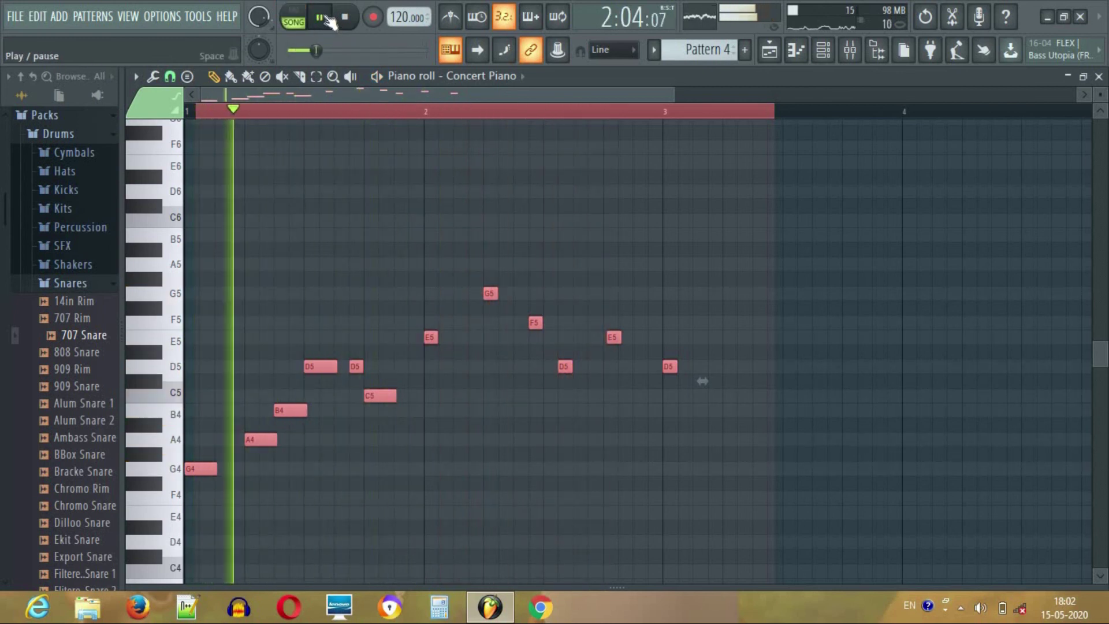
{"action": "left_click", "coordinate": [328, 21]}
{"action": "key", "text": "Escape"}
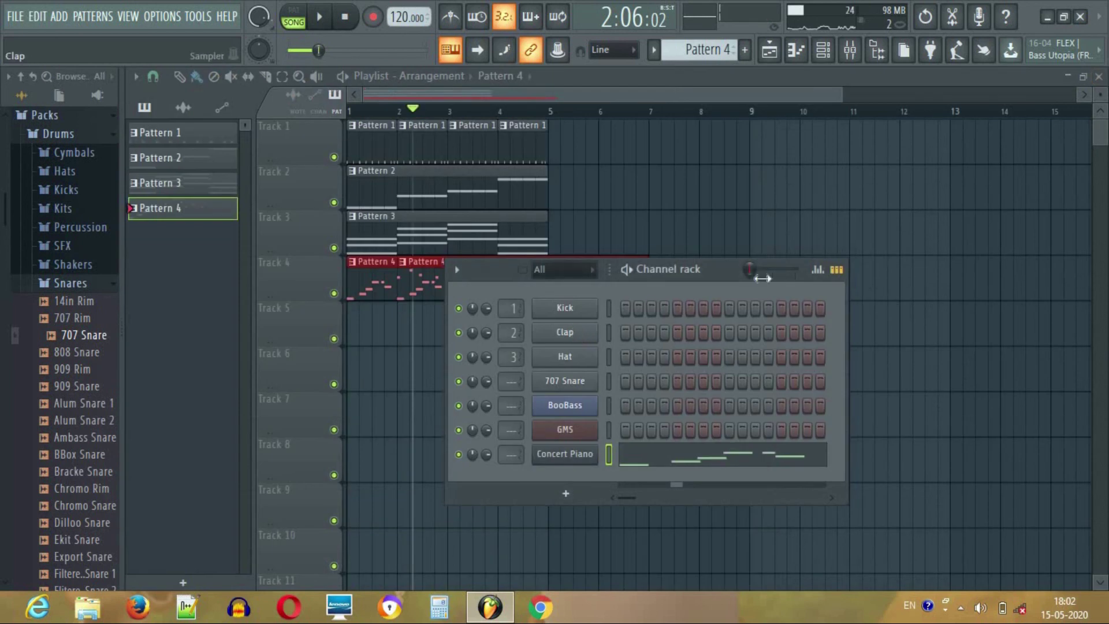
- Move the channel rack off the playlist clips and add a new pattern without giving it a custom name
{"action": "left_click_drag", "start_coordinate": [709, 268], "coordinate": [700, 461]}
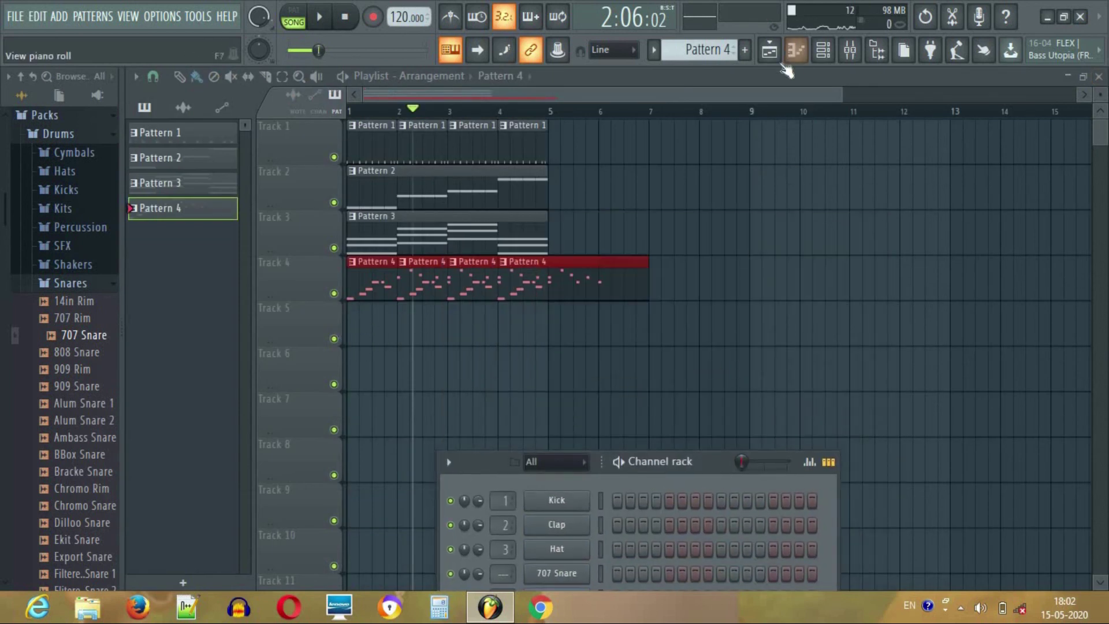
{"action": "left_click_drag", "start_coordinate": [667, 467], "coordinate": [833, 233]}
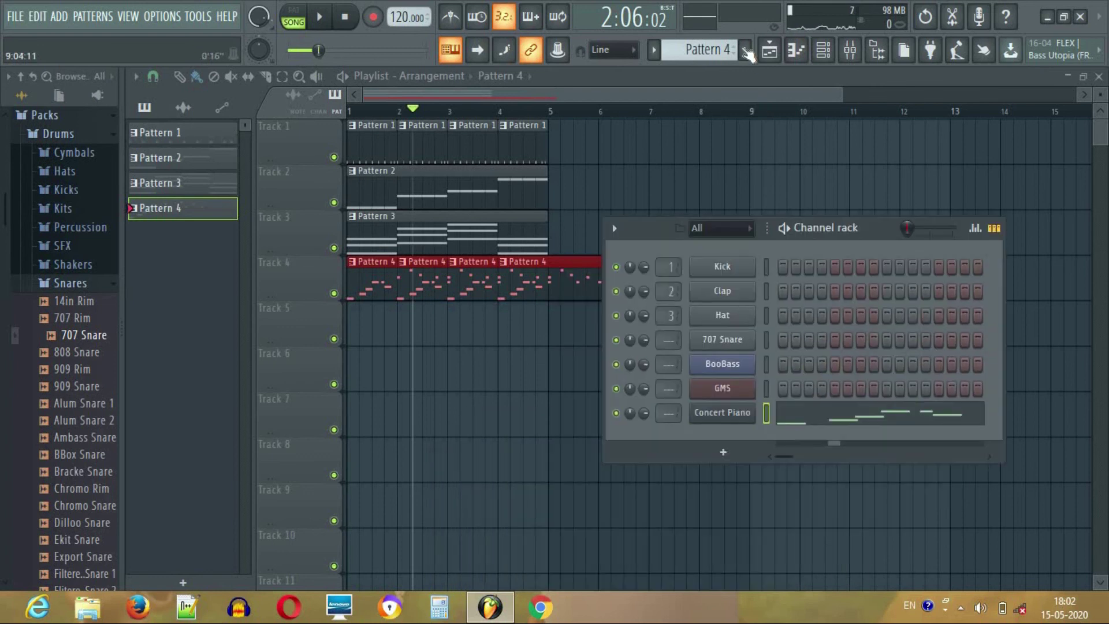
{"action": "left_click", "coordinate": [745, 50]}
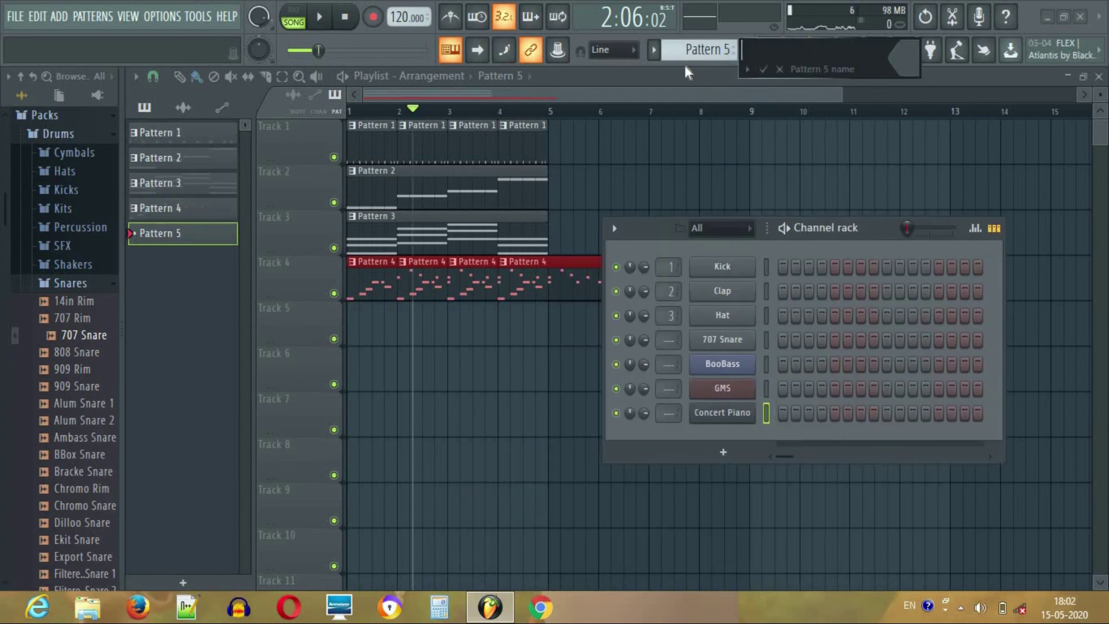
{"action": "left_click", "coordinate": [780, 69]}
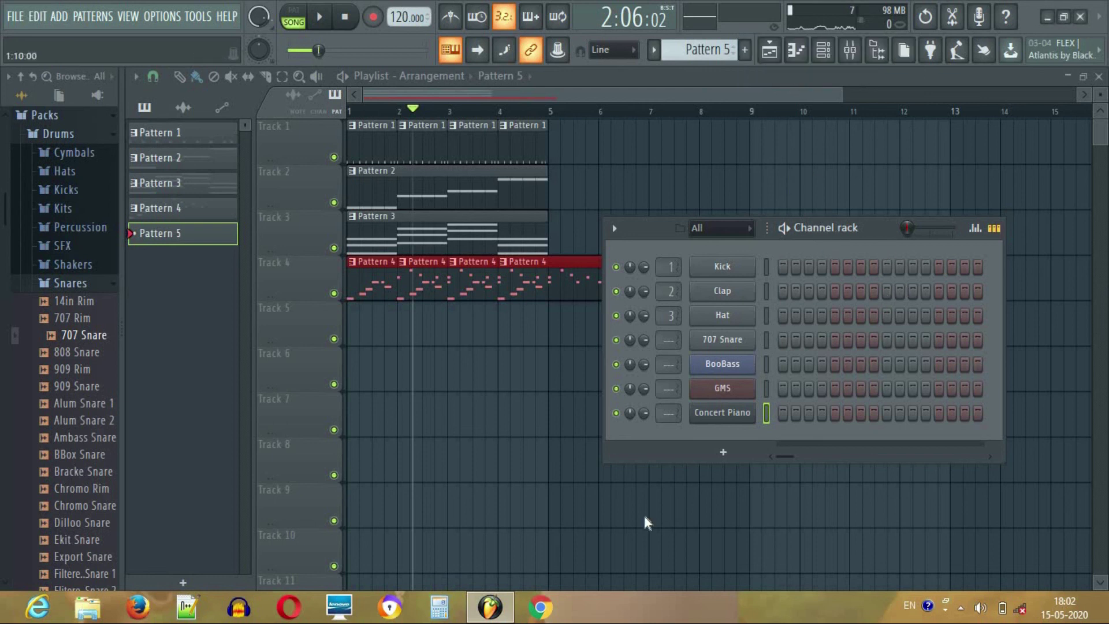
- Open the mixer and arrange it side by side with the channel rack over the playlist
{"action": "left_click_drag", "start_coordinate": [842, 223], "coordinate": [618, 561]}
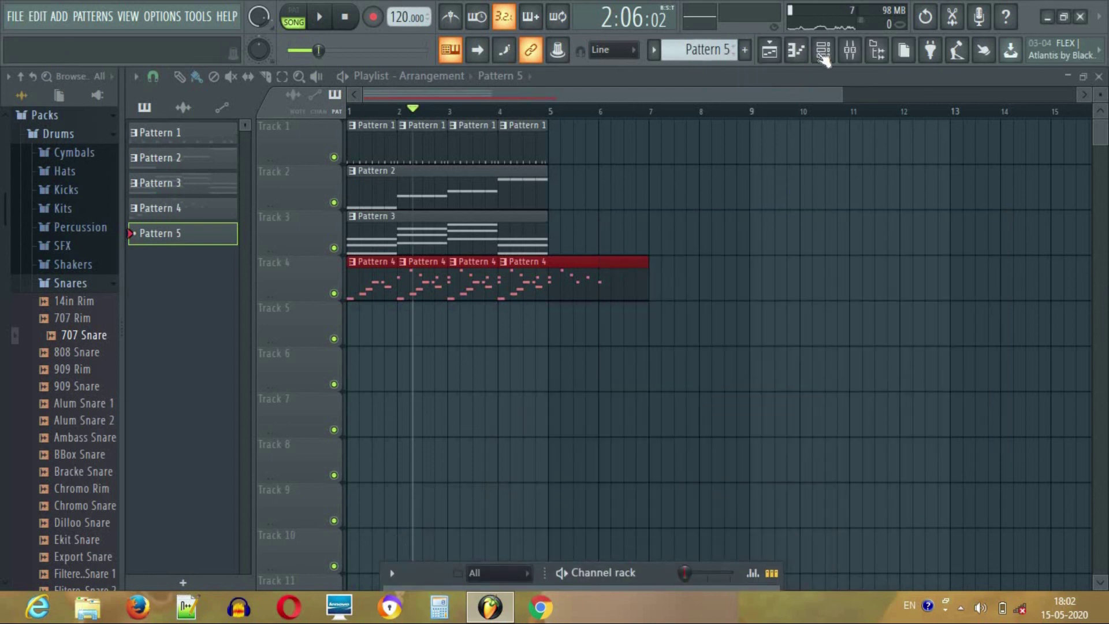
{"action": "left_click", "coordinate": [823, 51]}
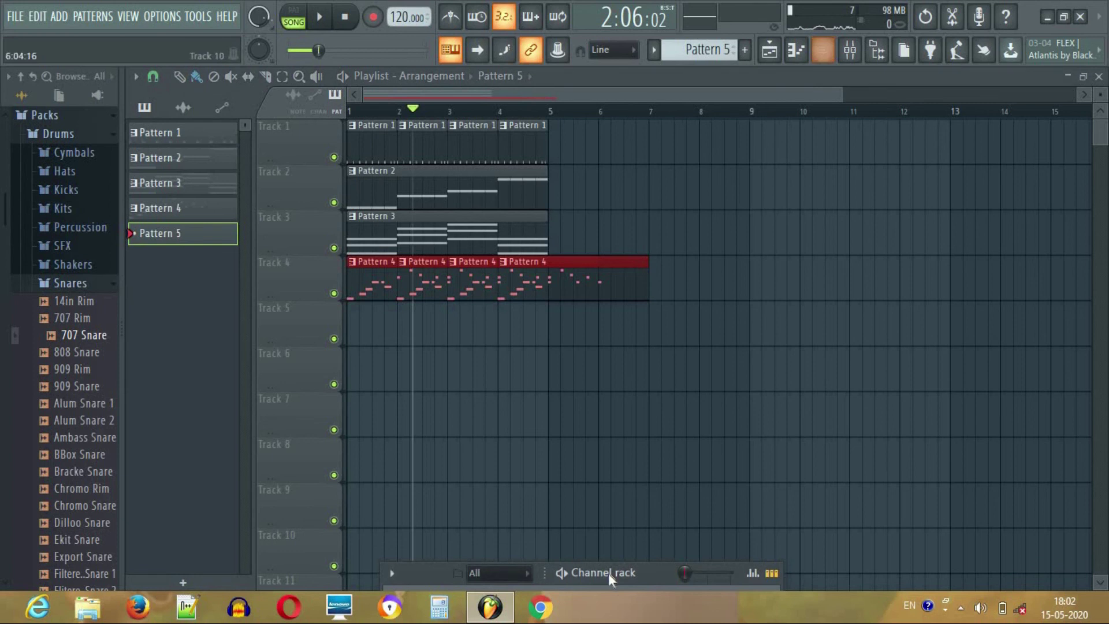
{"action": "left_click_drag", "start_coordinate": [609, 576], "coordinate": [708, 123]}
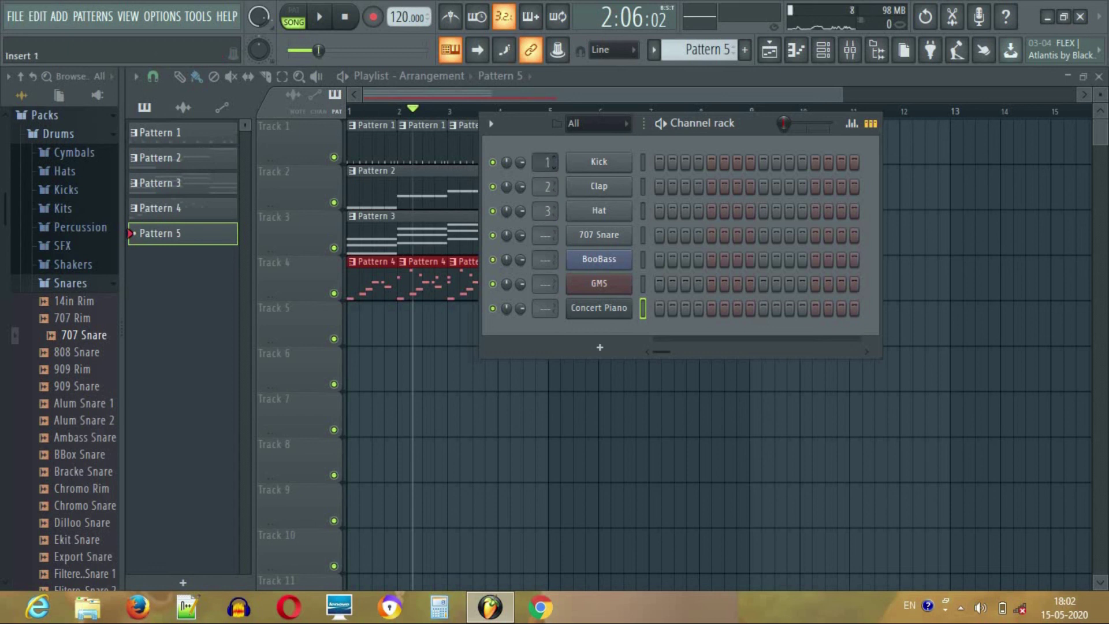
{"action": "left_click", "coordinate": [850, 50]}
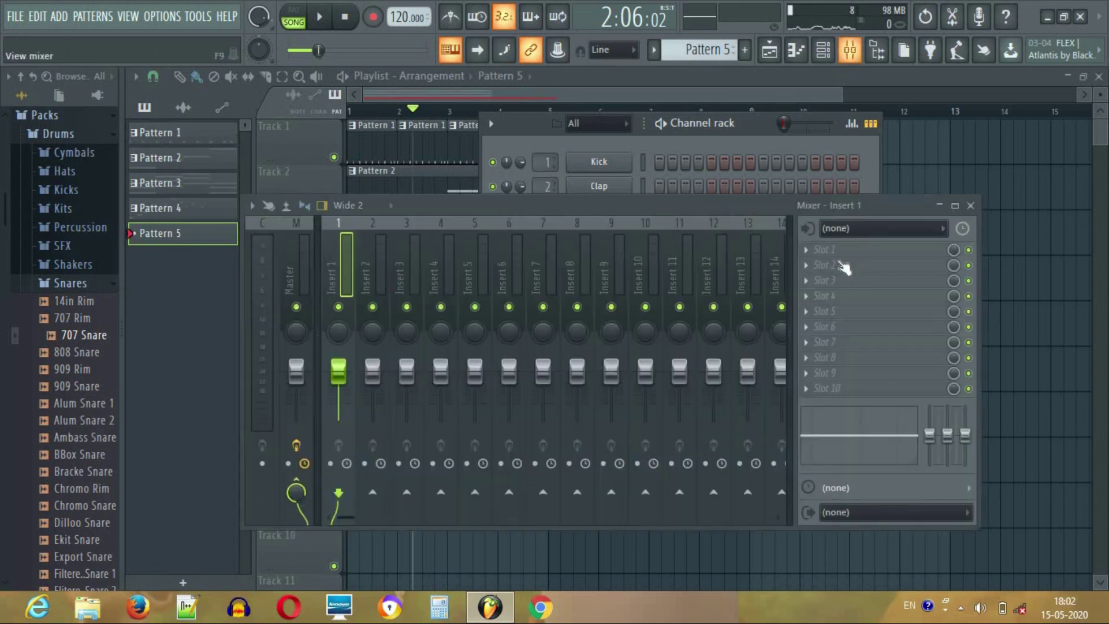
{"action": "left_click_drag", "start_coordinate": [631, 206], "coordinate": [1022, 194]}
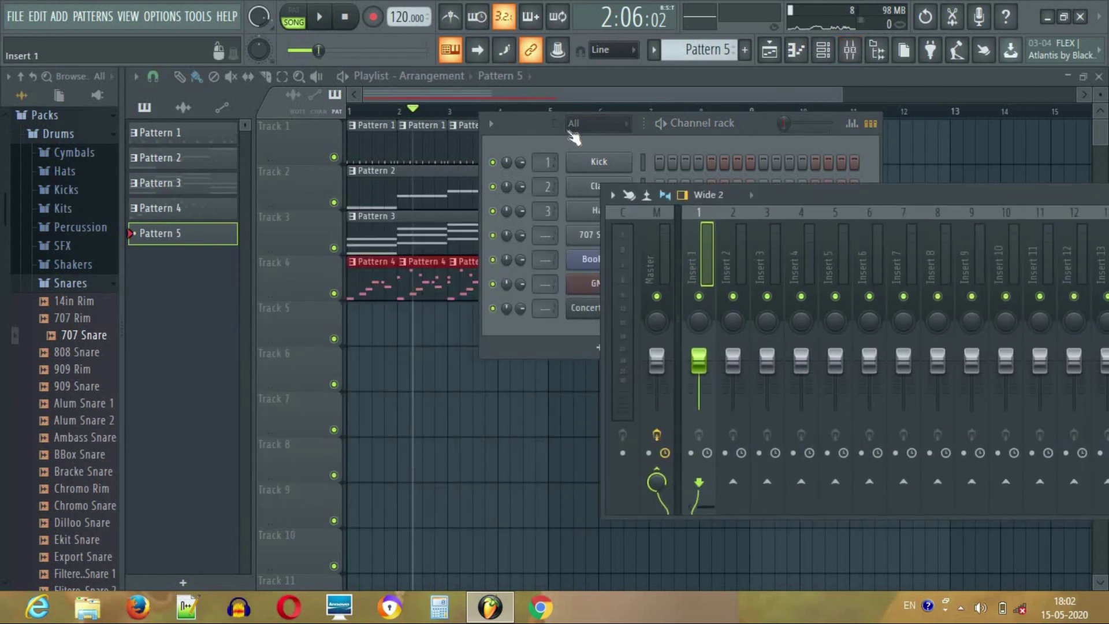
{"action": "left_click_drag", "start_coordinate": [537, 126], "coordinate": [210, 125]}
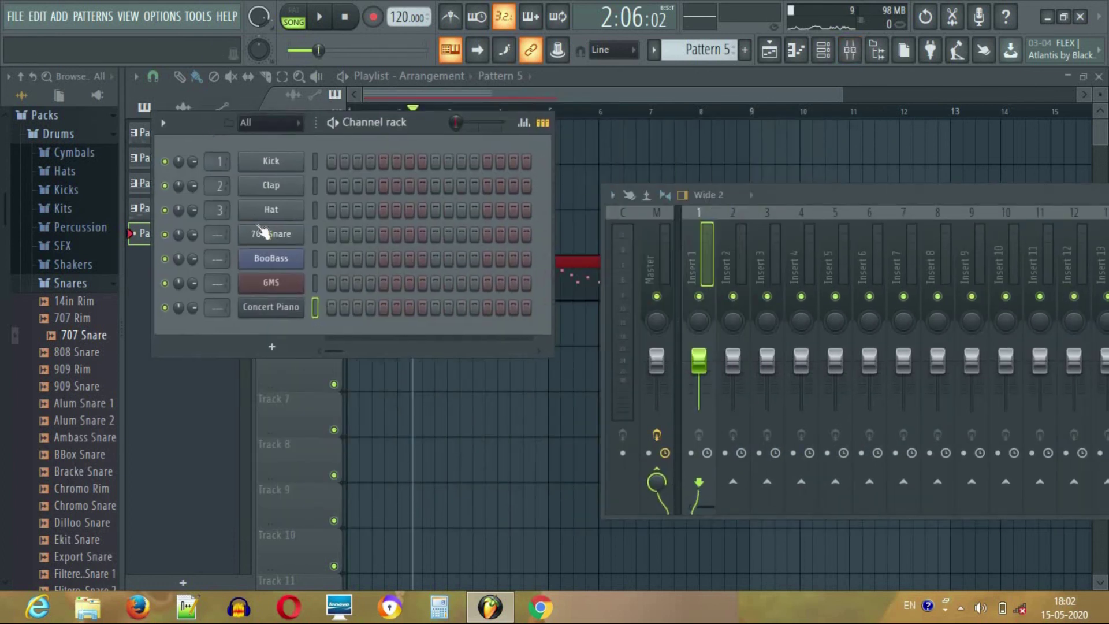
- Route the Kick channel through mixer tracks 2 and 4 and return it to track 1
{"action": "scroll", "coordinate": [218, 161], "scroll_direction": "up", "scroll_amount": 1}
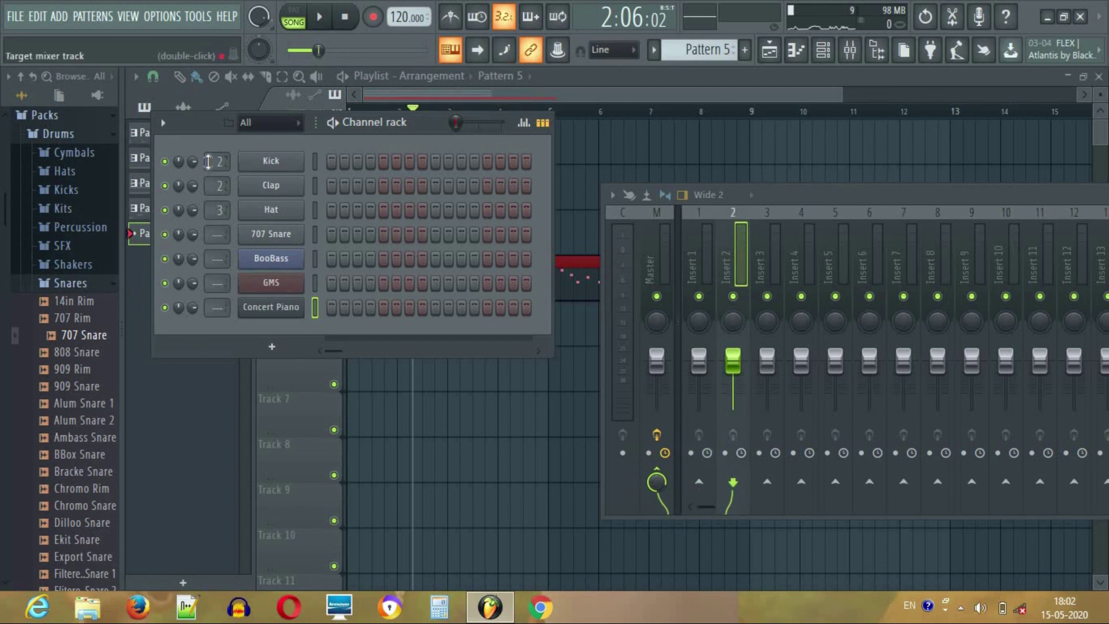
{"action": "scroll", "coordinate": [218, 161], "scroll_direction": "up", "scroll_amount": 2}
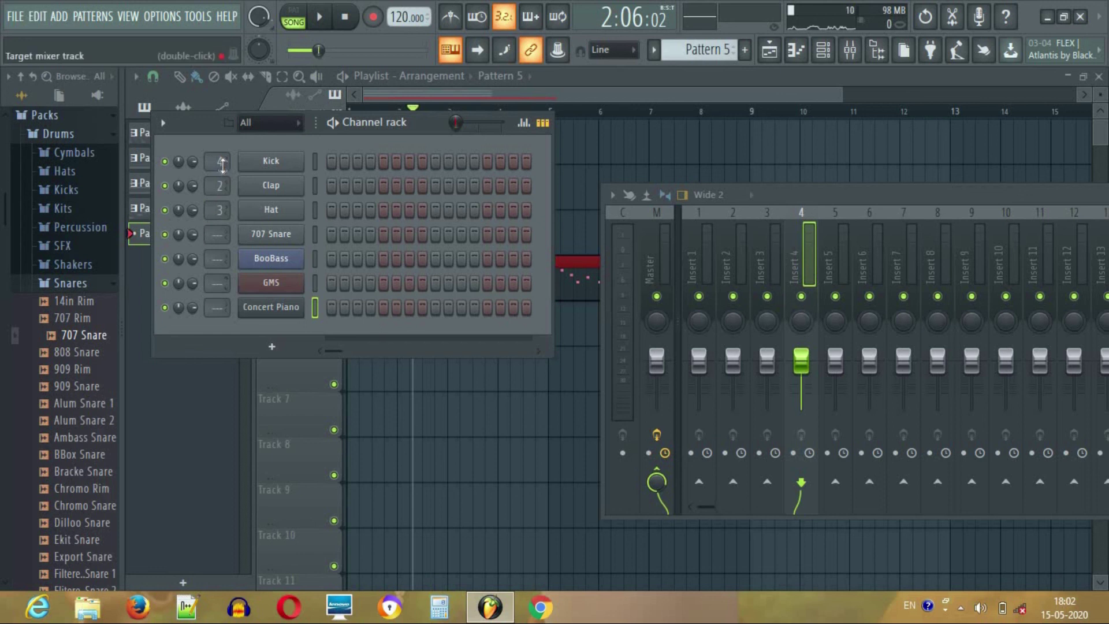
{"action": "scroll", "coordinate": [219, 161], "scroll_direction": "down", "scroll_amount": 4}
{"action": "scroll", "coordinate": [218, 161], "scroll_direction": "up", "scroll_amount": 1}
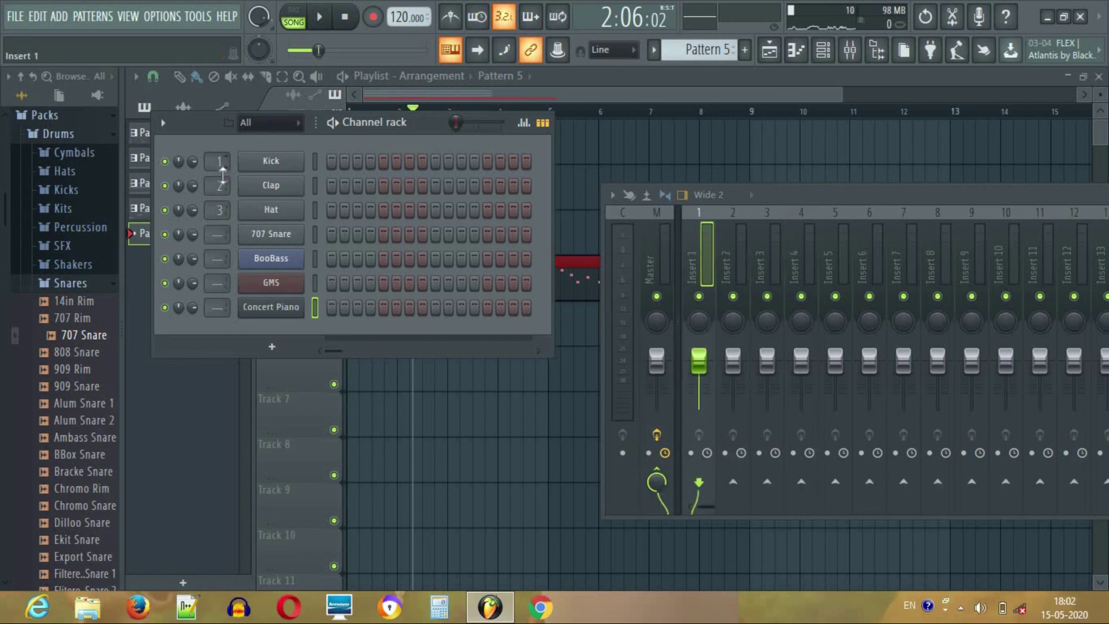
- Route BooBass to mixer track 4, GMS to track 3 and Concert Piano to track 4, and play the song briefly
{"action": "scroll", "coordinate": [223, 259], "scroll_direction": "up", "scroll_amount": 4}
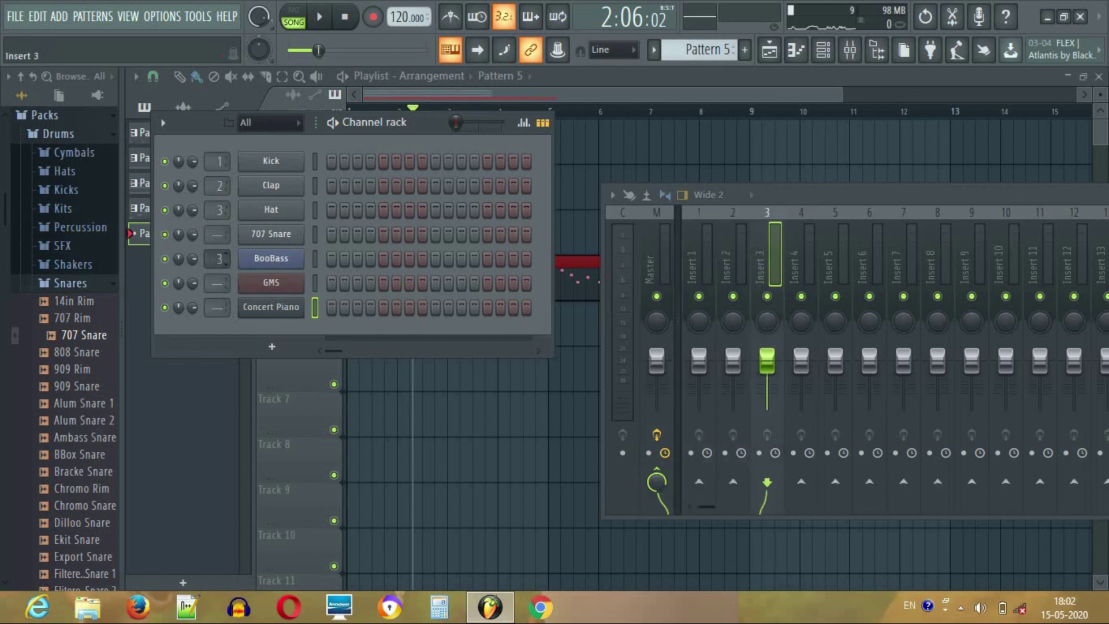
{"action": "scroll", "coordinate": [217, 283], "scroll_direction": "up", "scroll_amount": 1}
{"action": "scroll", "coordinate": [217, 307], "scroll_direction": "up", "scroll_amount": 4}
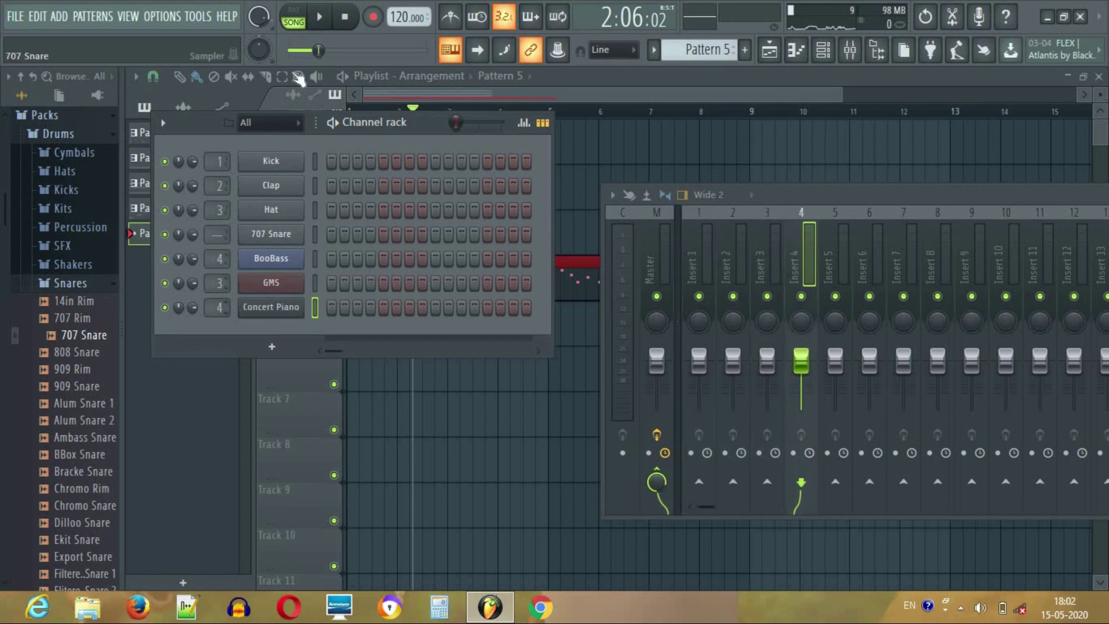
{"action": "left_click", "coordinate": [319, 16]}
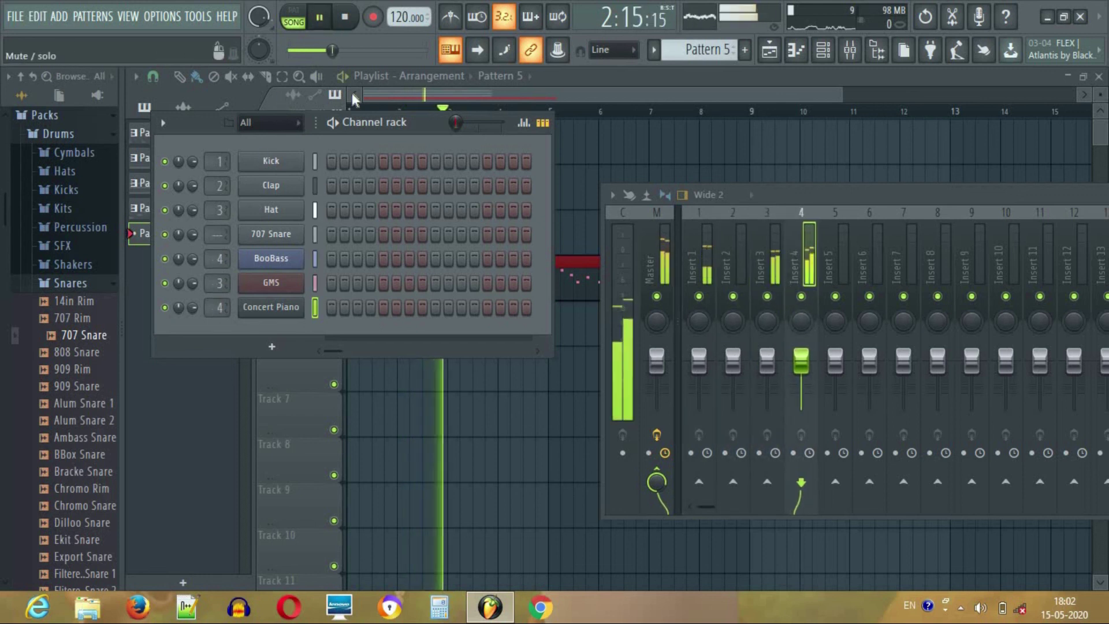
{"action": "key", "text": "space"}
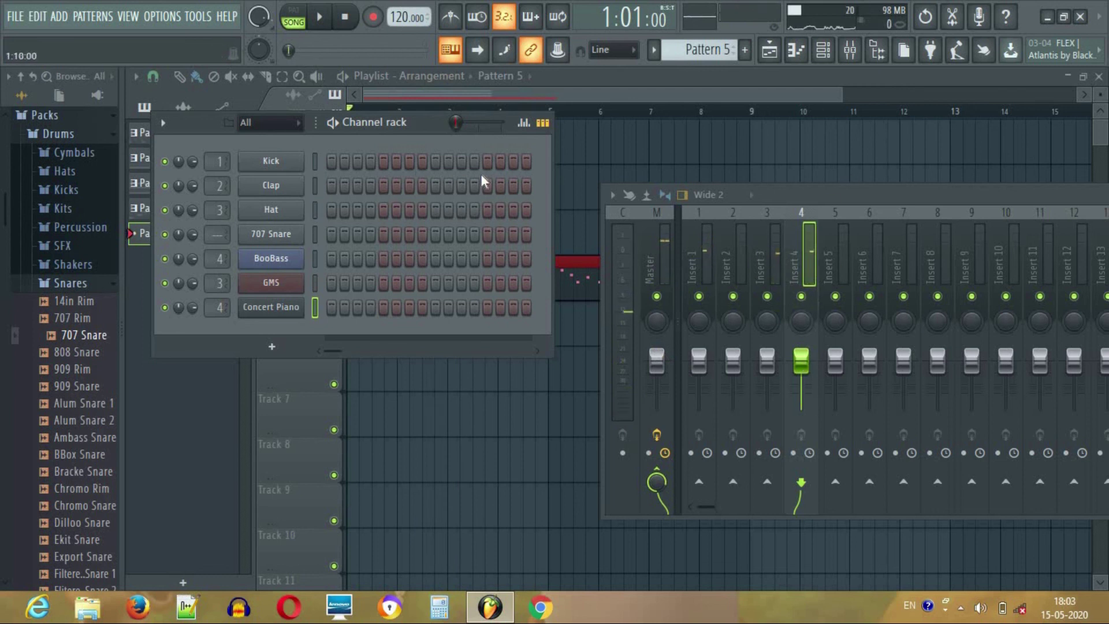
- Uncover the playlist clips, open the Pattern 3 clip on Track 3 in the piano roll and close it again
{"action": "left_click_drag", "start_coordinate": [372, 126], "coordinate": [244, 342]}
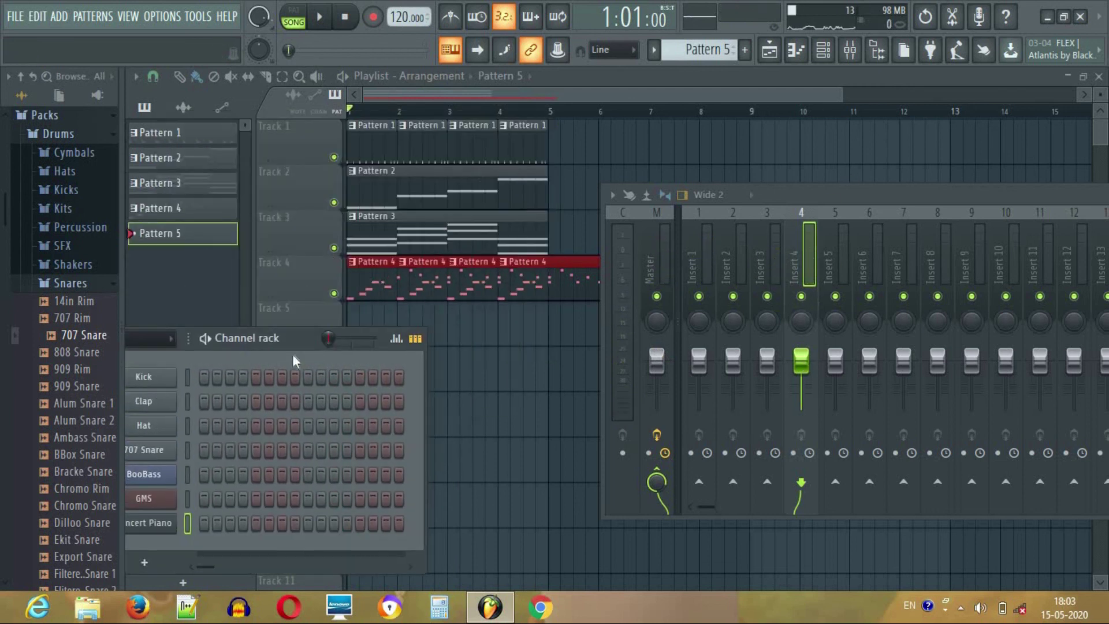
{"action": "double_click", "coordinate": [412, 214]}
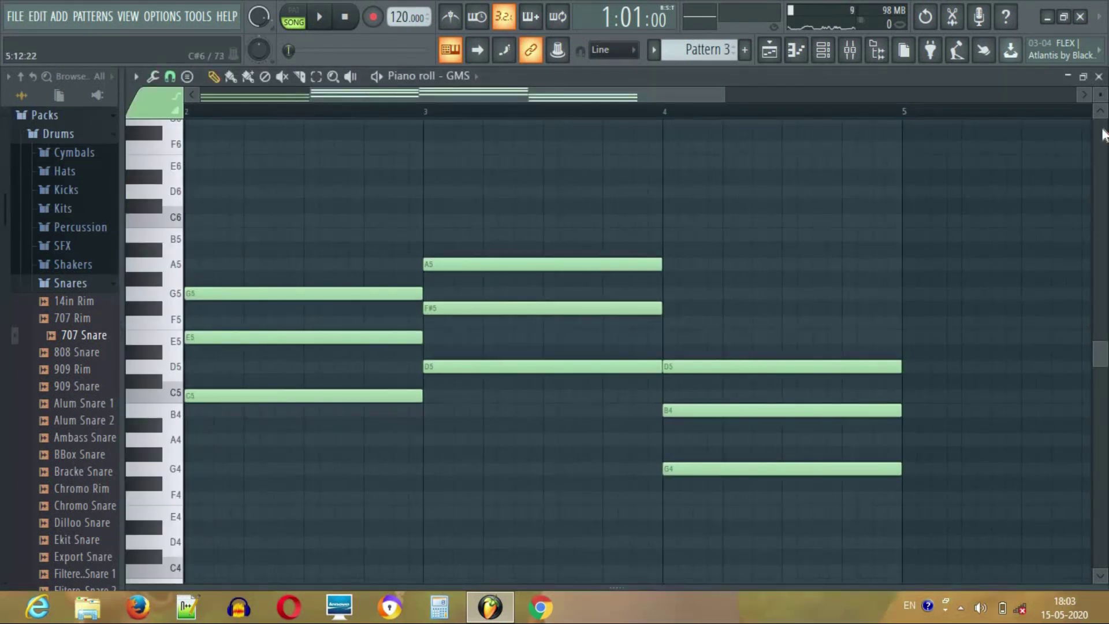
{"action": "left_click", "coordinate": [1099, 77]}
- Bring the channel rack to the middle of the playlist and route the GMS channel to mixer track 7
{"action": "left_click", "coordinate": [822, 50]}
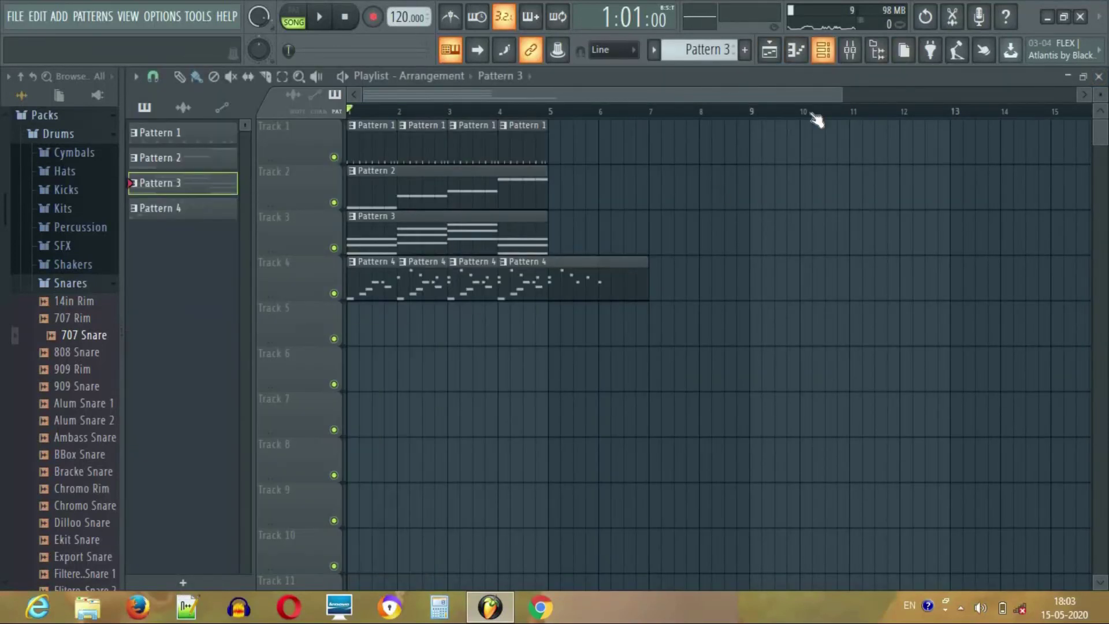
{"action": "left_click", "coordinate": [822, 50]}
{"action": "left_click_drag", "start_coordinate": [255, 341], "coordinate": [688, 226]}
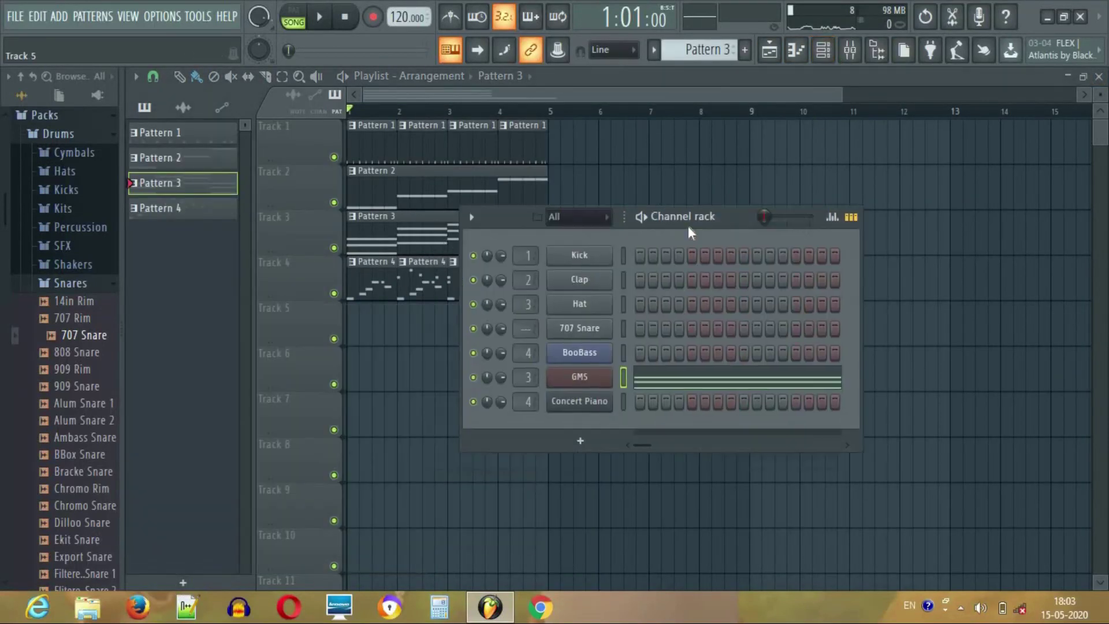
{"action": "scroll", "coordinate": [528, 377], "scroll_direction": "up", "scroll_amount": 4}
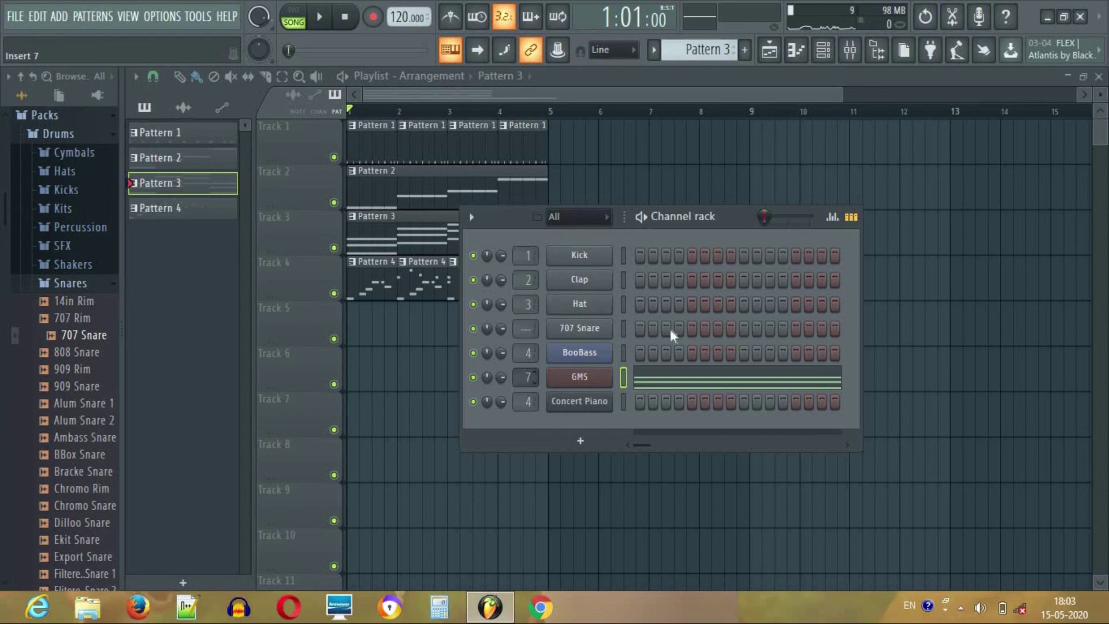
- Show the mixer, move it fully into view and play the song briefly to watch the track levels
{"action": "left_click", "coordinate": [849, 50]}
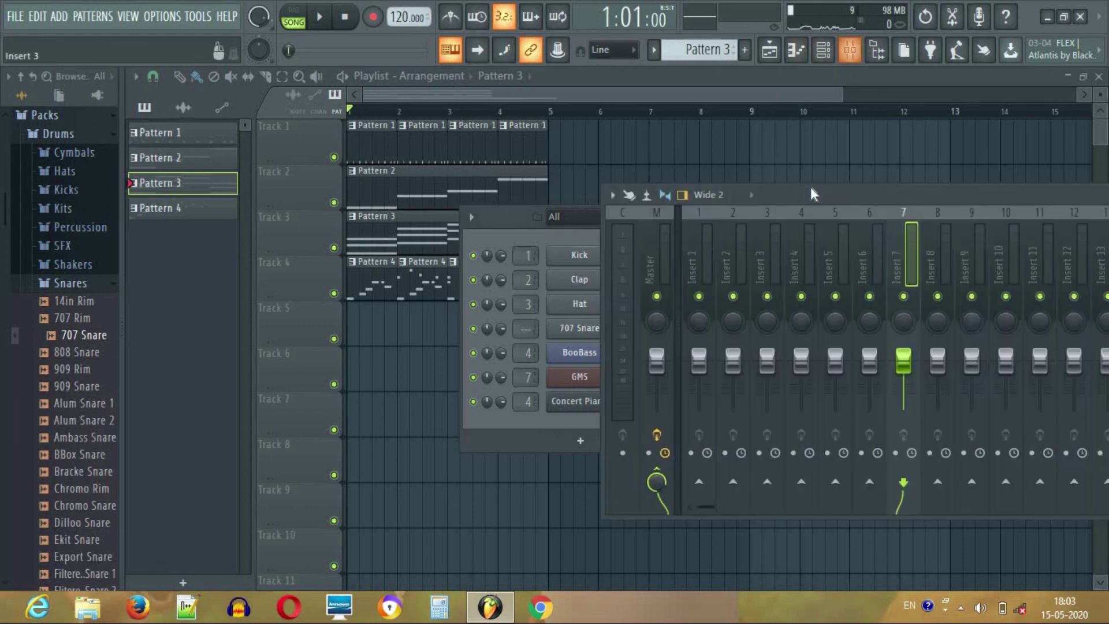
{"action": "left_click_drag", "start_coordinate": [810, 186], "coordinate": [502, 125]}
{"action": "left_click", "coordinate": [322, 20]}
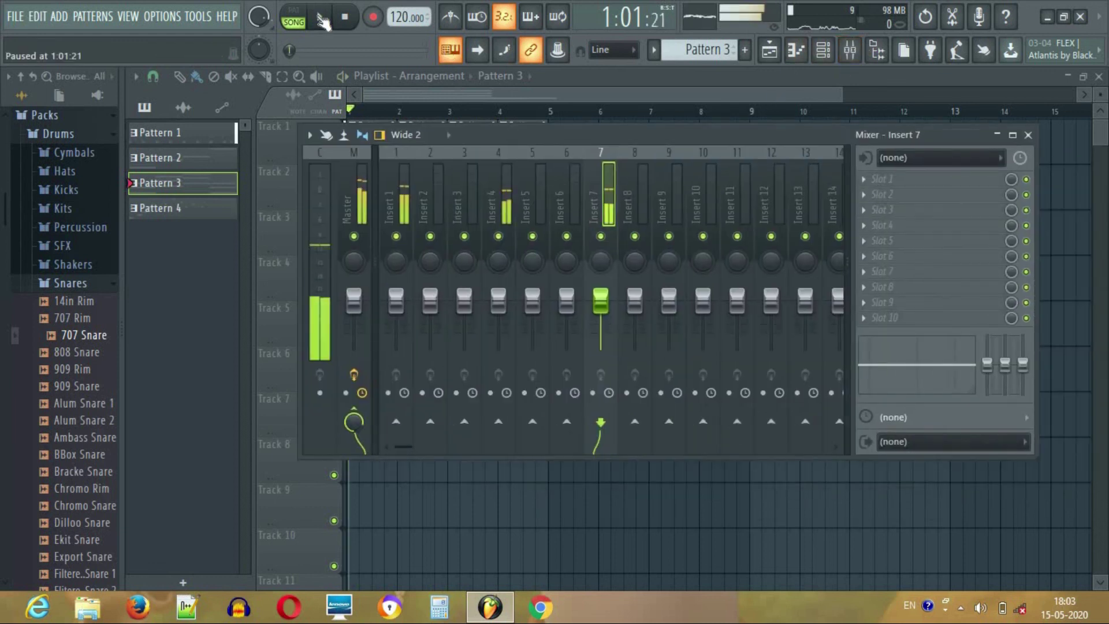
{"action": "left_click", "coordinate": [322, 19]}
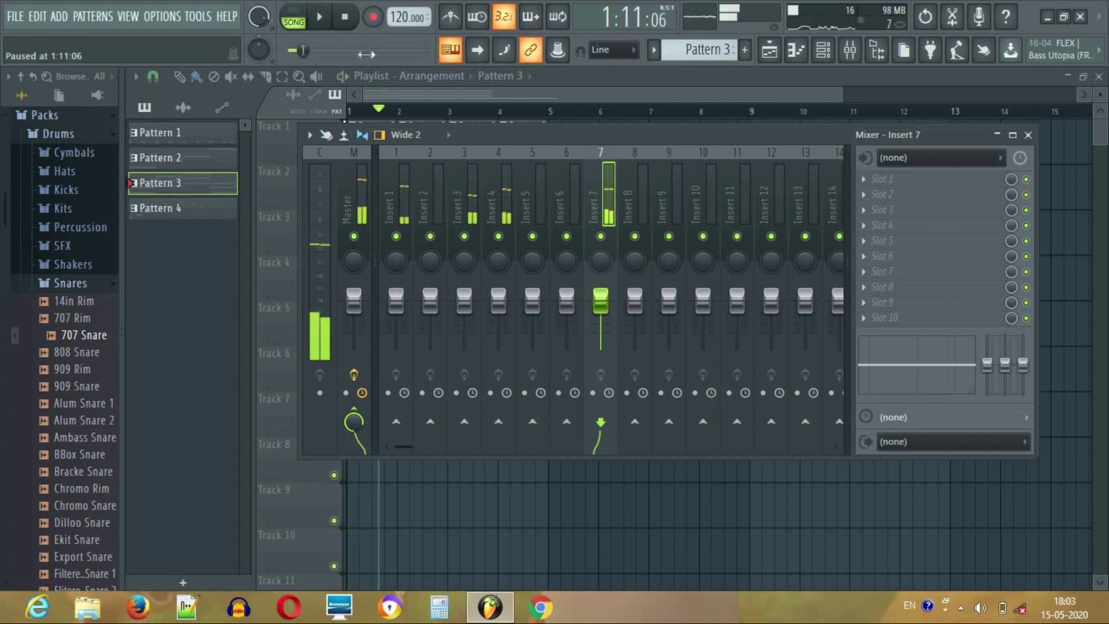
- Toggle solo on mixer track Insert 7, leave it soloed and play the song
{"action": "right_click", "coordinate": [601, 241]}
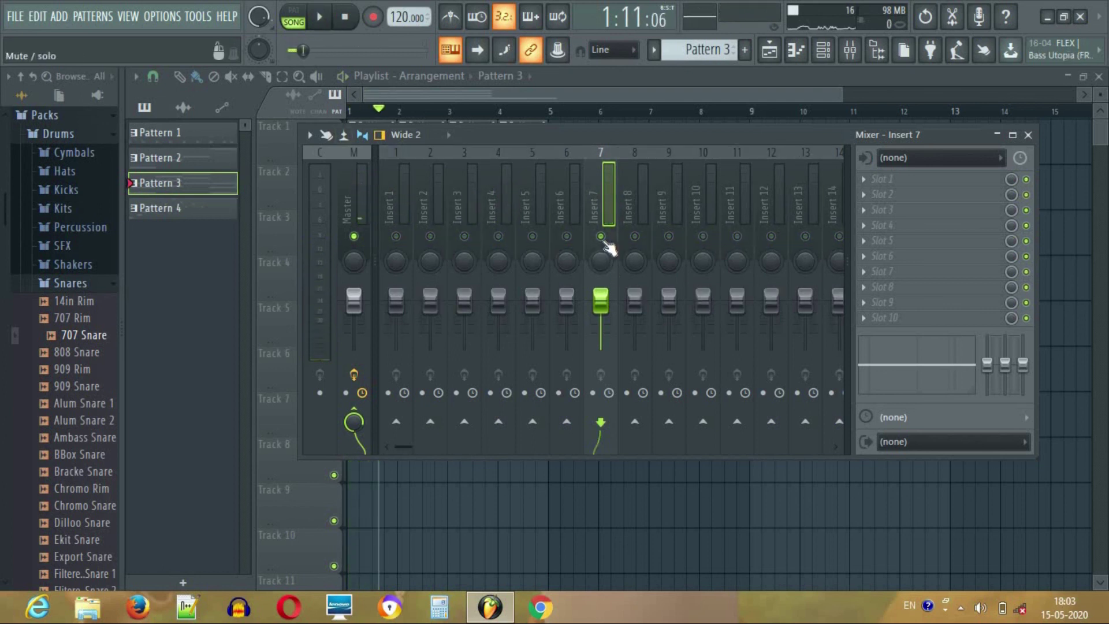
{"action": "right_click", "coordinate": [601, 242]}
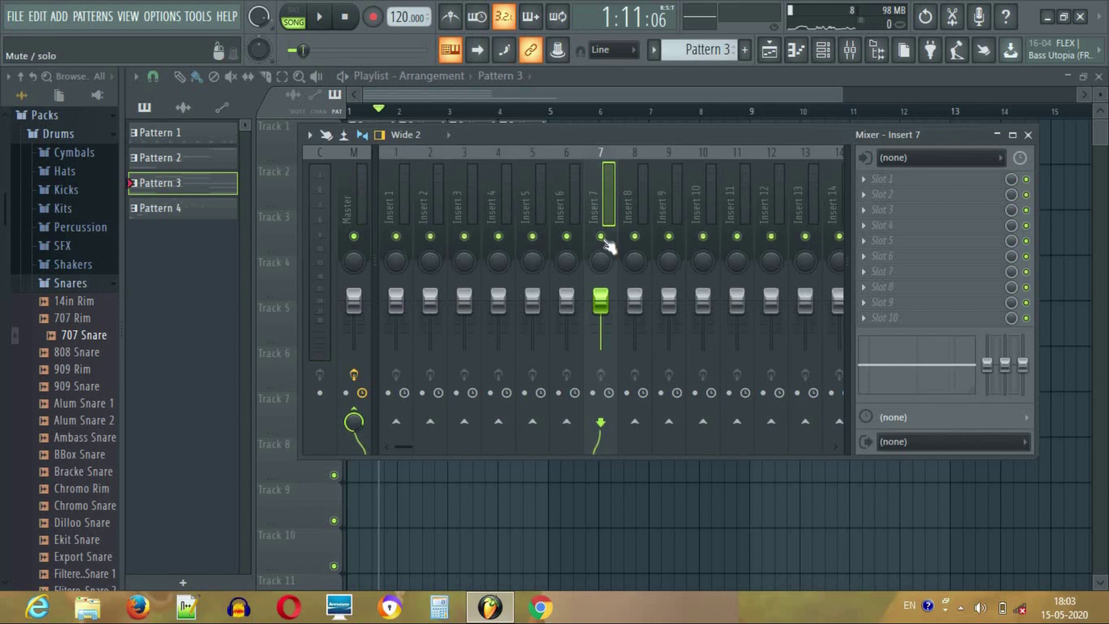
{"action": "right_click", "coordinate": [604, 240]}
{"action": "left_click", "coordinate": [328, 22]}
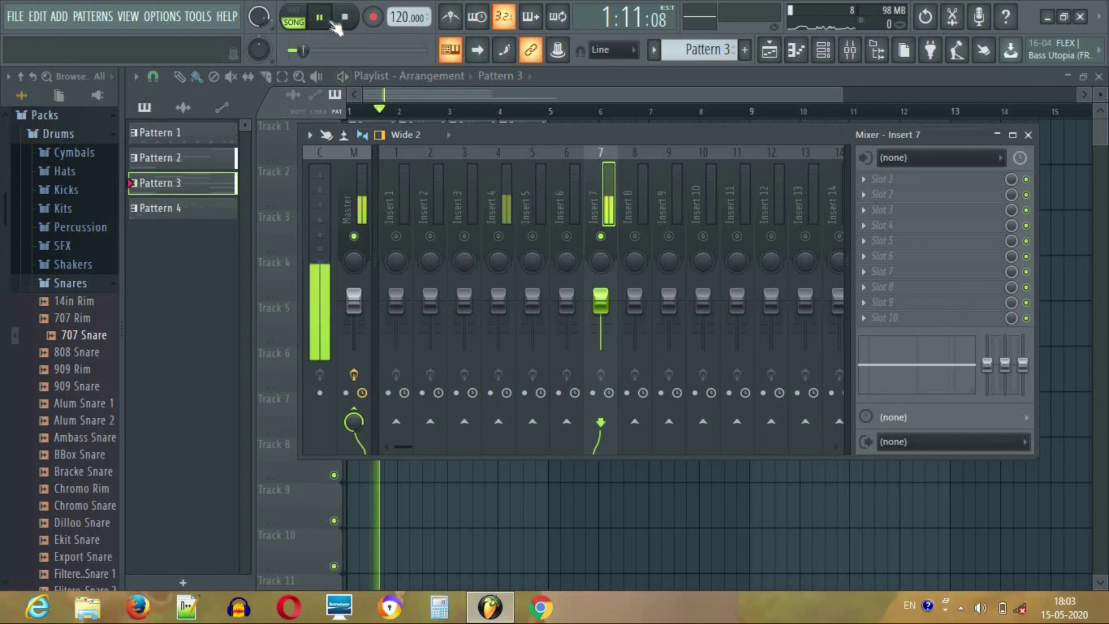
- Stop the song and load Fruity Reeverb 2 into the first effect slot of mixer track Insert 7
{"action": "left_click", "coordinate": [866, 180]}
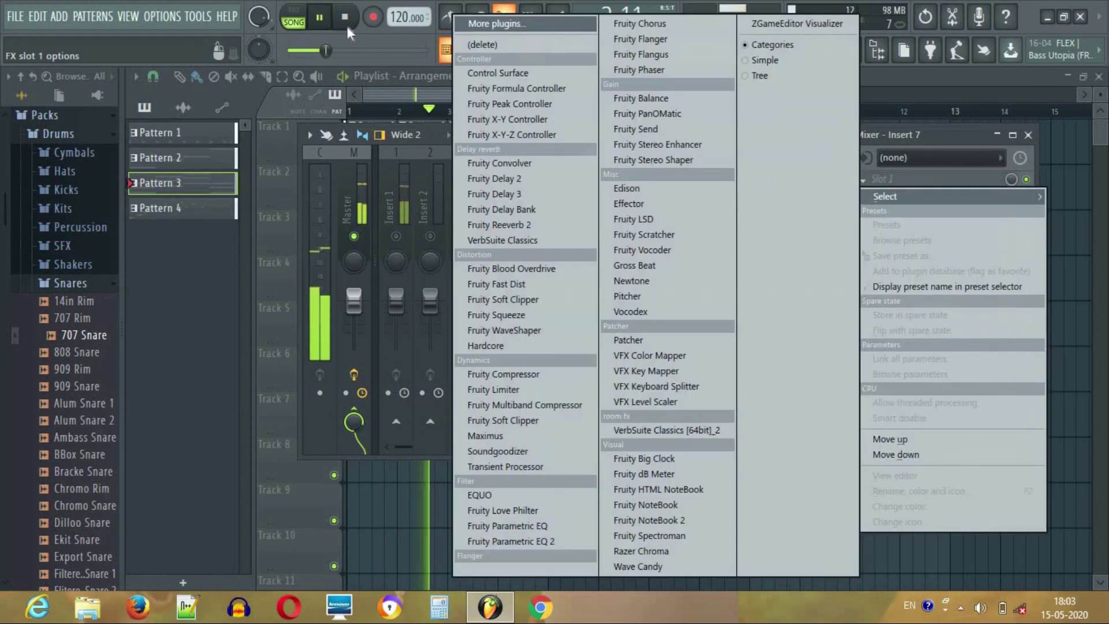
{"action": "left_click", "coordinate": [348, 22]}
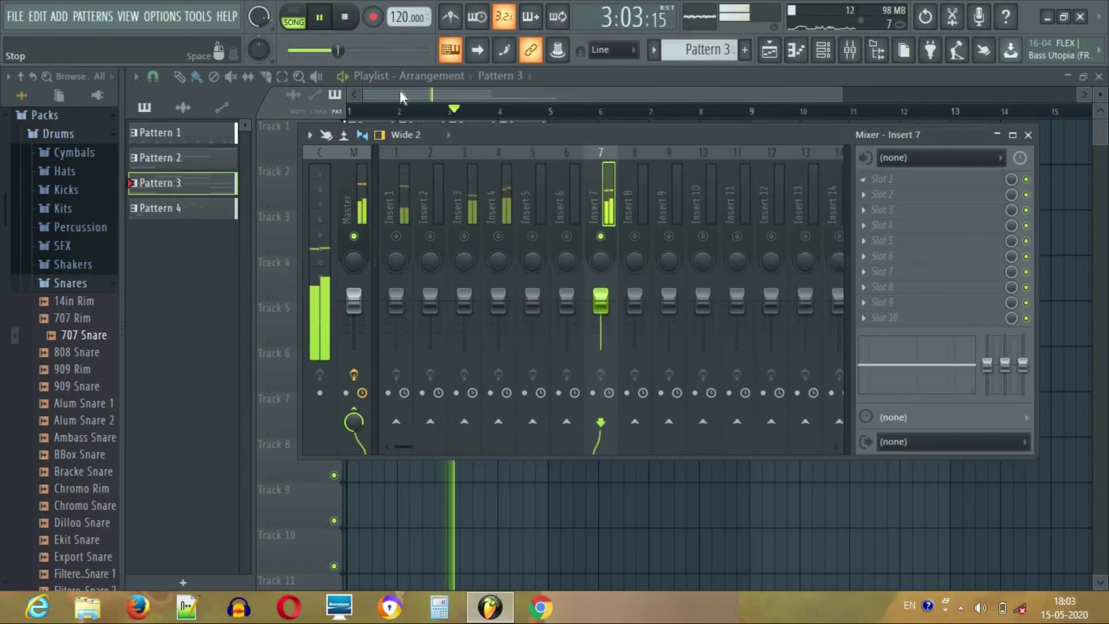
{"action": "left_click", "coordinate": [348, 20]}
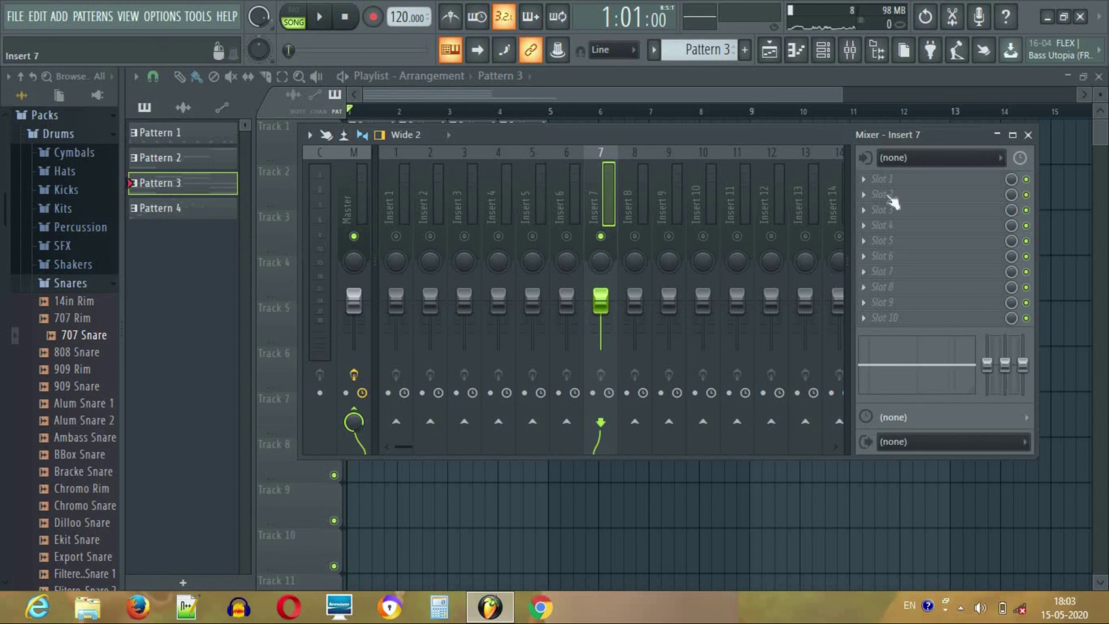
{"action": "left_click", "coordinate": [864, 182]}
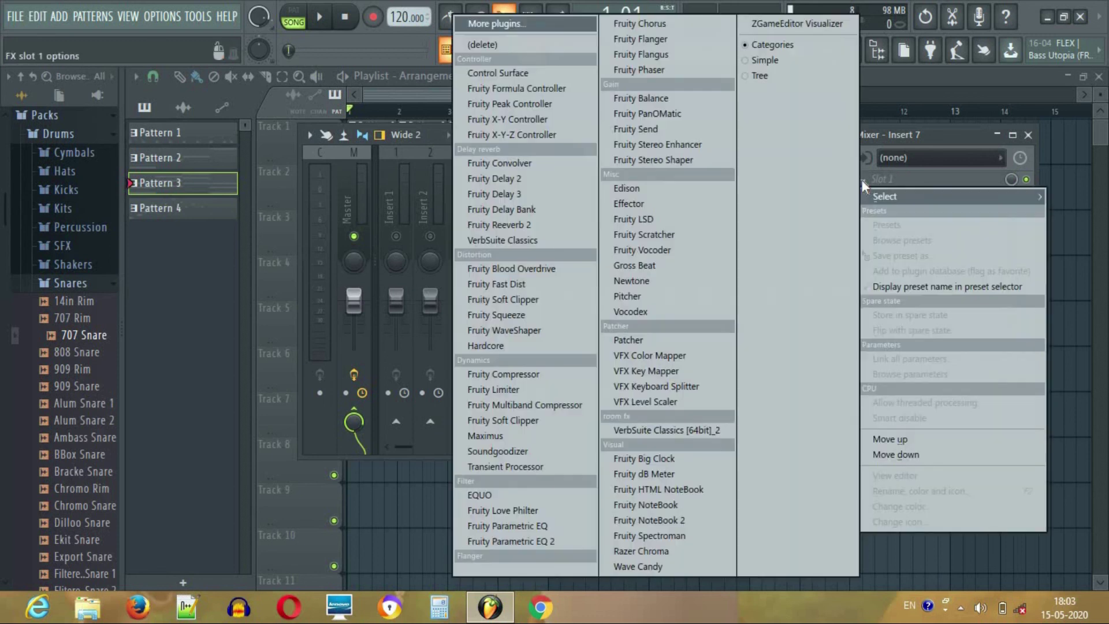
{"action": "key", "text": "Escape"}
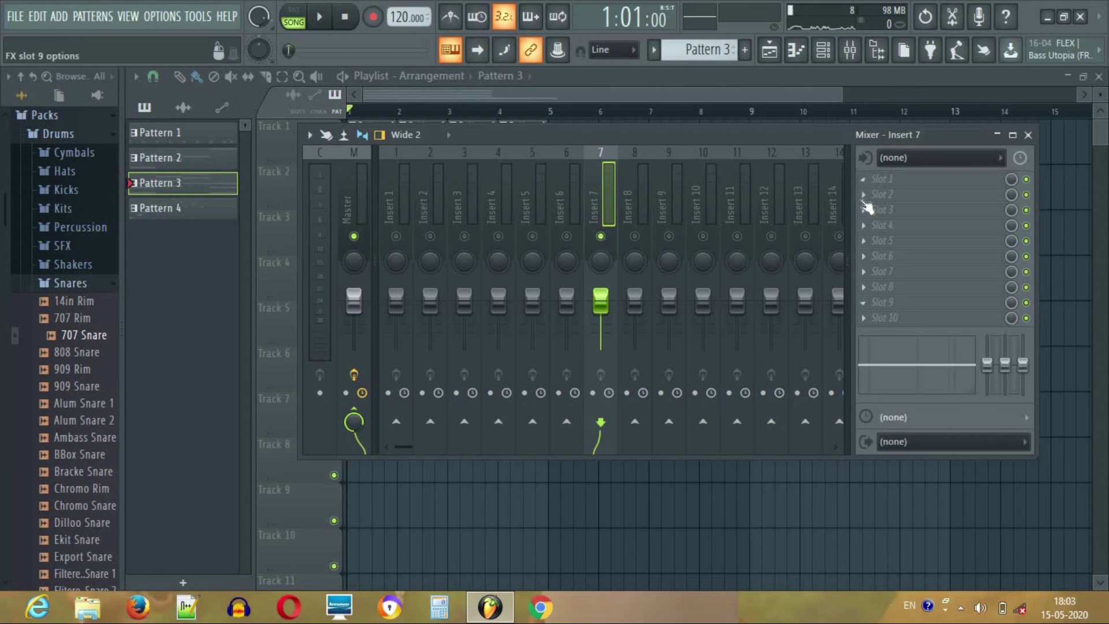
{"action": "left_click", "coordinate": [866, 183]}
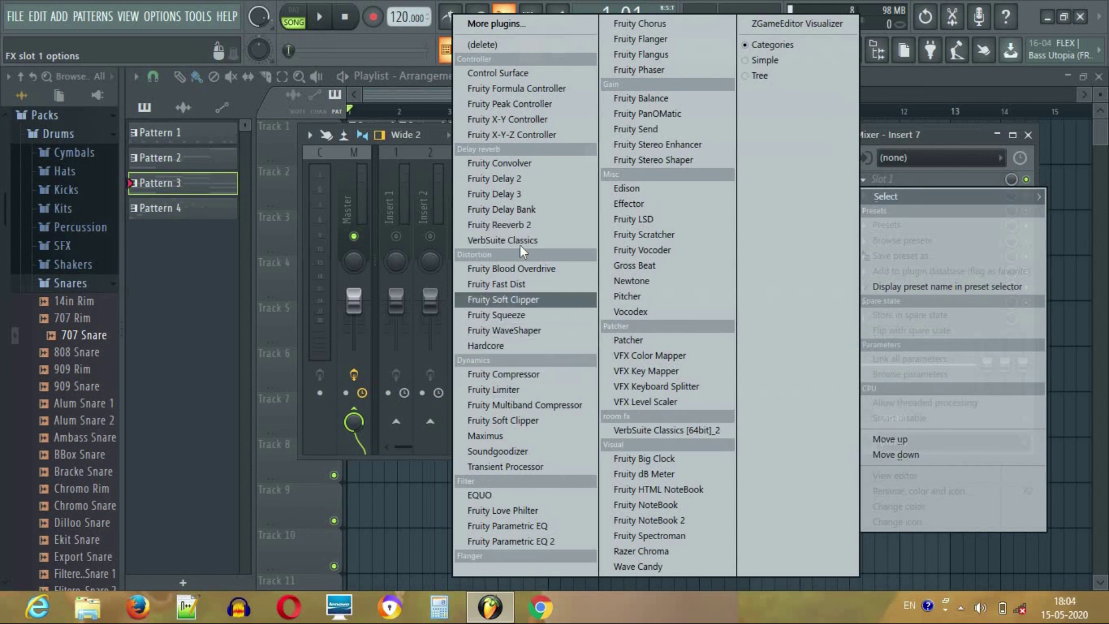
{"action": "left_click", "coordinate": [522, 224]}
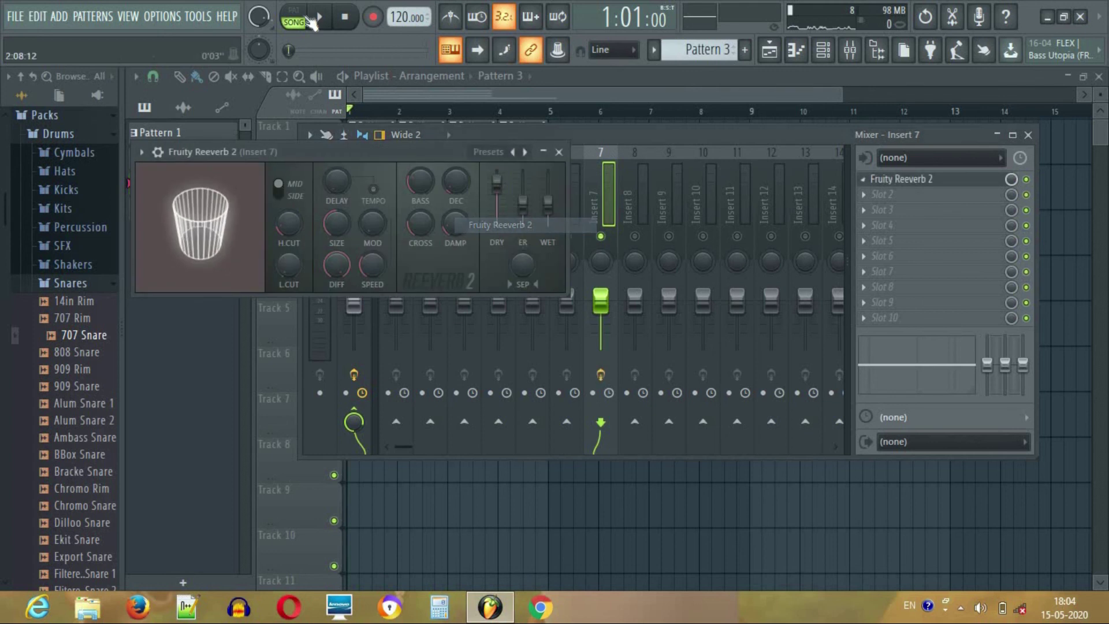
- While the song plays, increase the room size of Fruity Reeverb 2 and raise its wet level to 125%, closing the plugin and stopping playback
{"action": "key", "text": "space"}
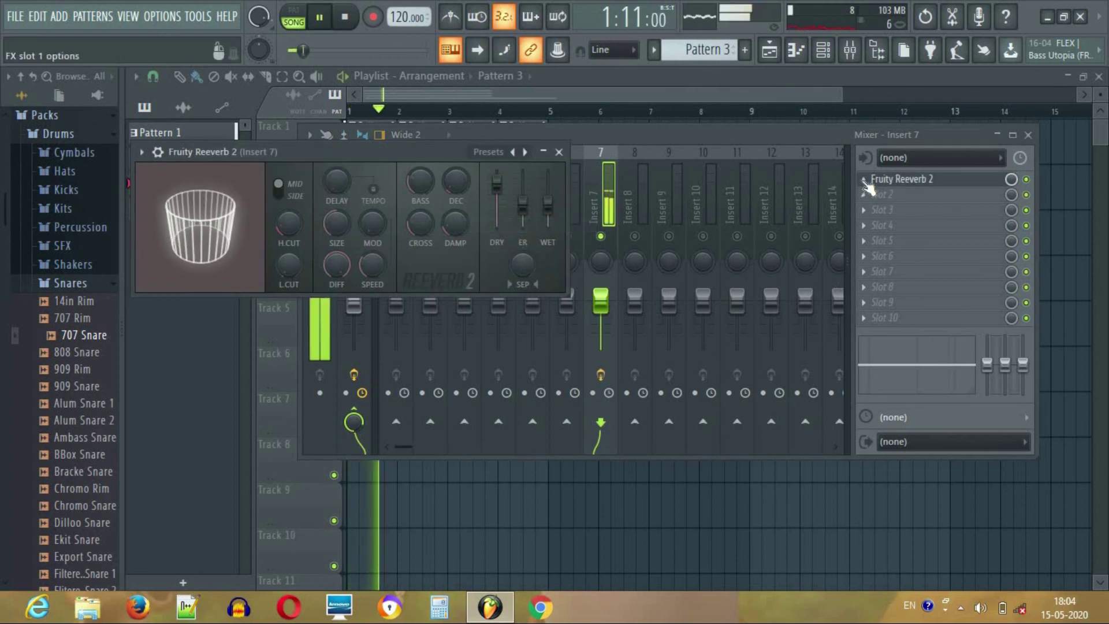
{"action": "left_click", "coordinate": [896, 180]}
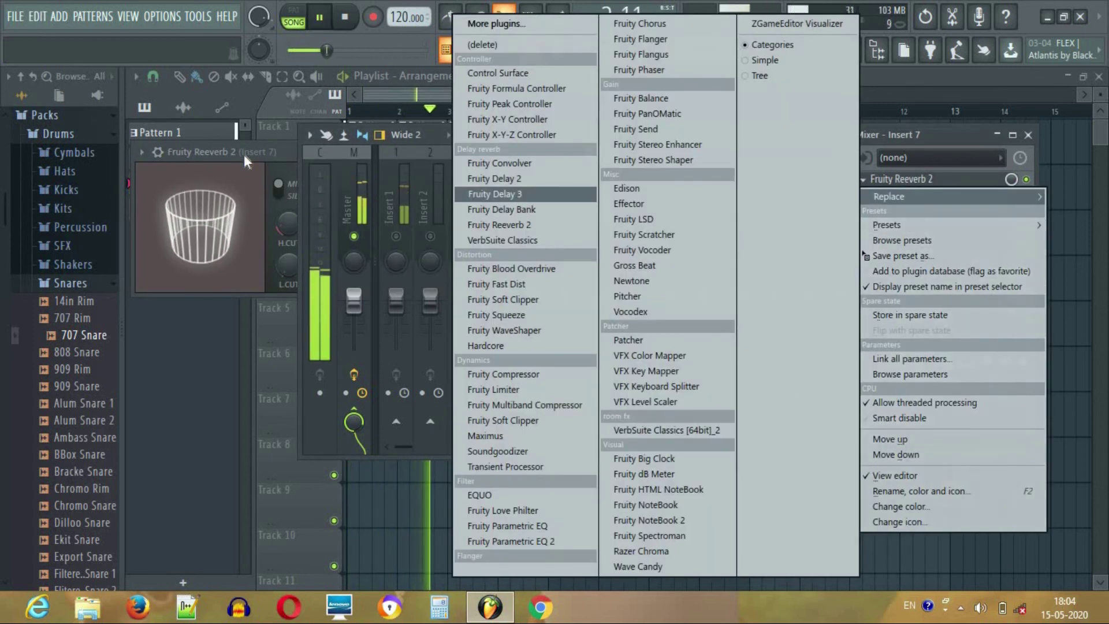
{"action": "left_click", "coordinate": [244, 155]}
{"action": "mouse_move", "coordinate": [550, 212]}
{"action": "left_mouse_down"}
{"action": "mouse_move", "coordinate": [553, 173]}
{"action": "mouse_move", "coordinate": [547, 214]}
{"action": "mouse_move", "coordinate": [548, 174]}
{"action": "mouse_move", "coordinate": [548, 197]}
{"action": "left_mouse_up"}
{"action": "left_click", "coordinate": [343, 19]}
{"action": "key", "text": "space"}
{"action": "left_click_drag", "start_coordinate": [337, 224], "coordinate": [337, 193]}
{"action": "left_click_drag", "start_coordinate": [547, 196], "coordinate": [549, 169]}
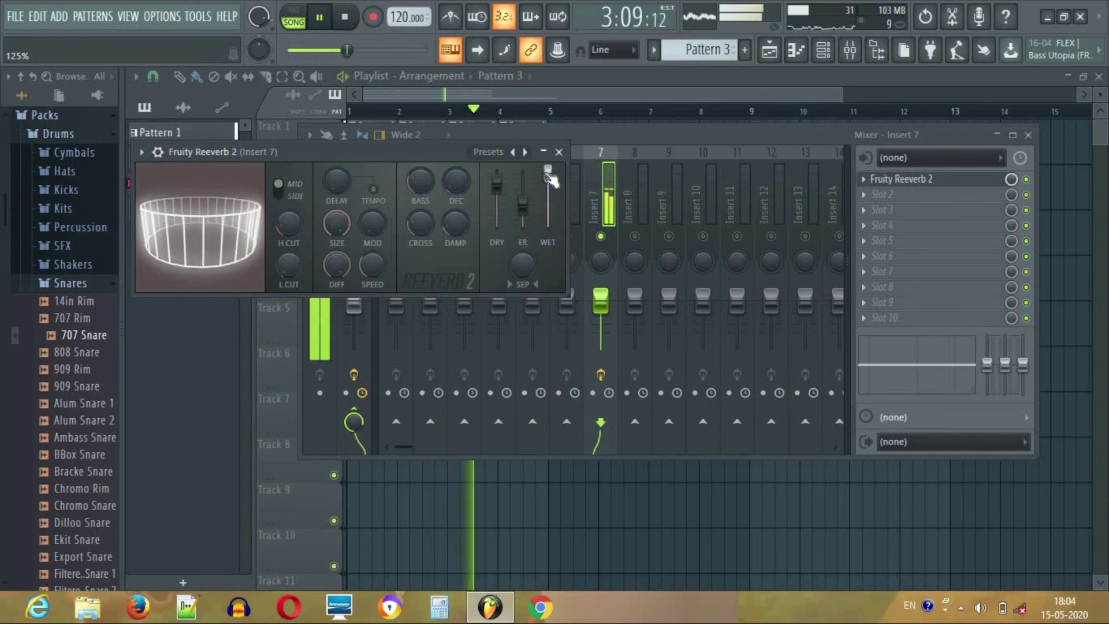
{"action": "left_click", "coordinate": [558, 152]}
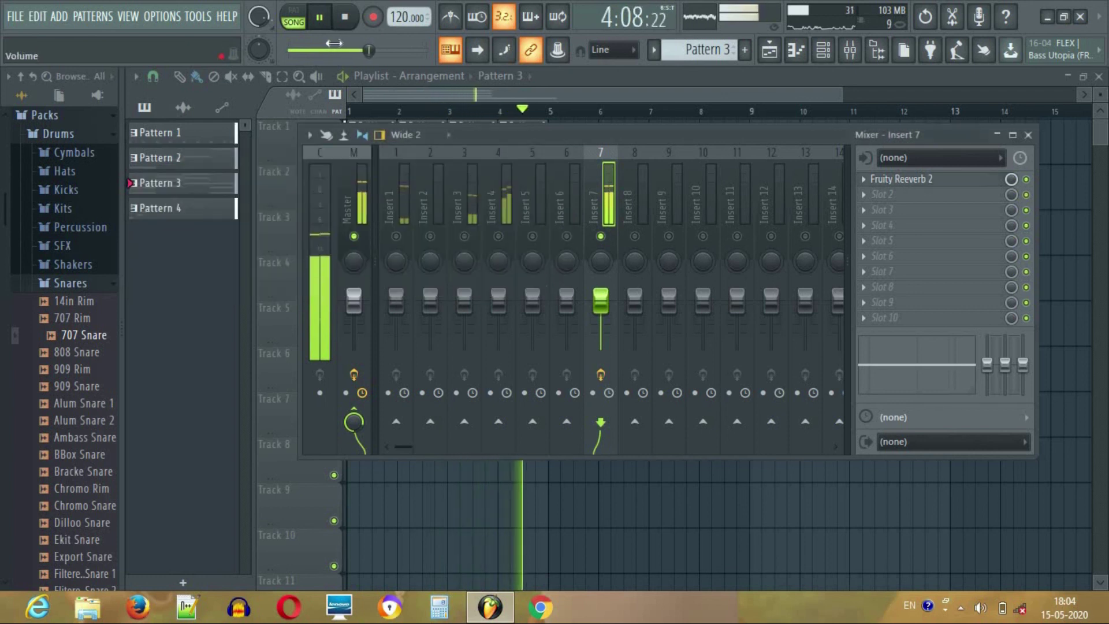
{"action": "key", "text": "space"}
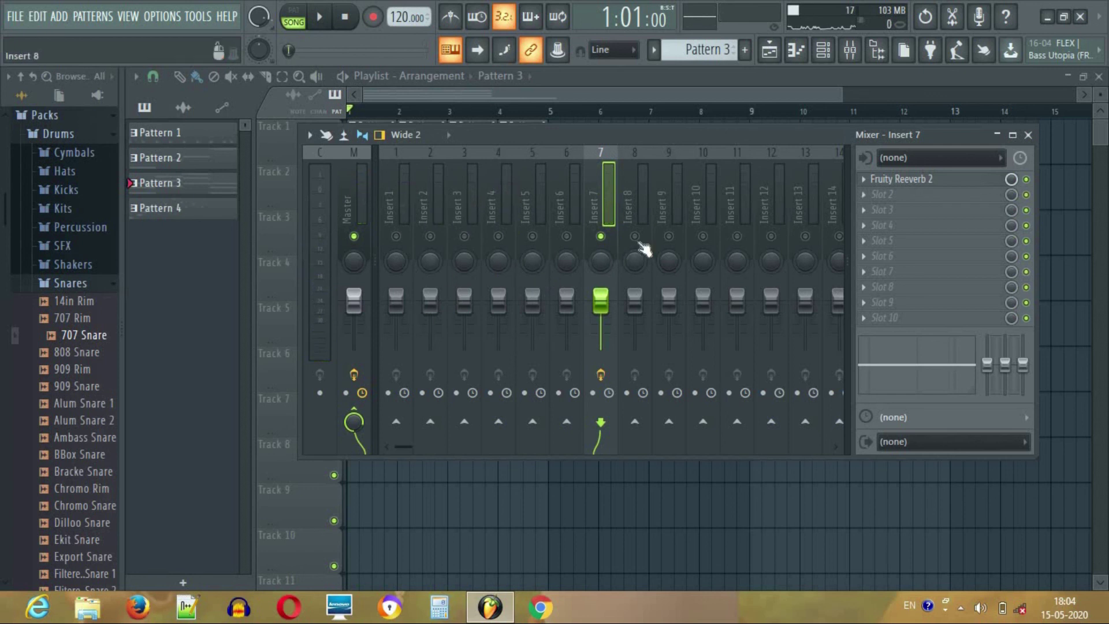
- End the solo on Insert 7 and play the full mix briefly with the Master track selected
{"action": "left_click", "coordinate": [350, 202]}
{"action": "left_click", "coordinate": [320, 18]}
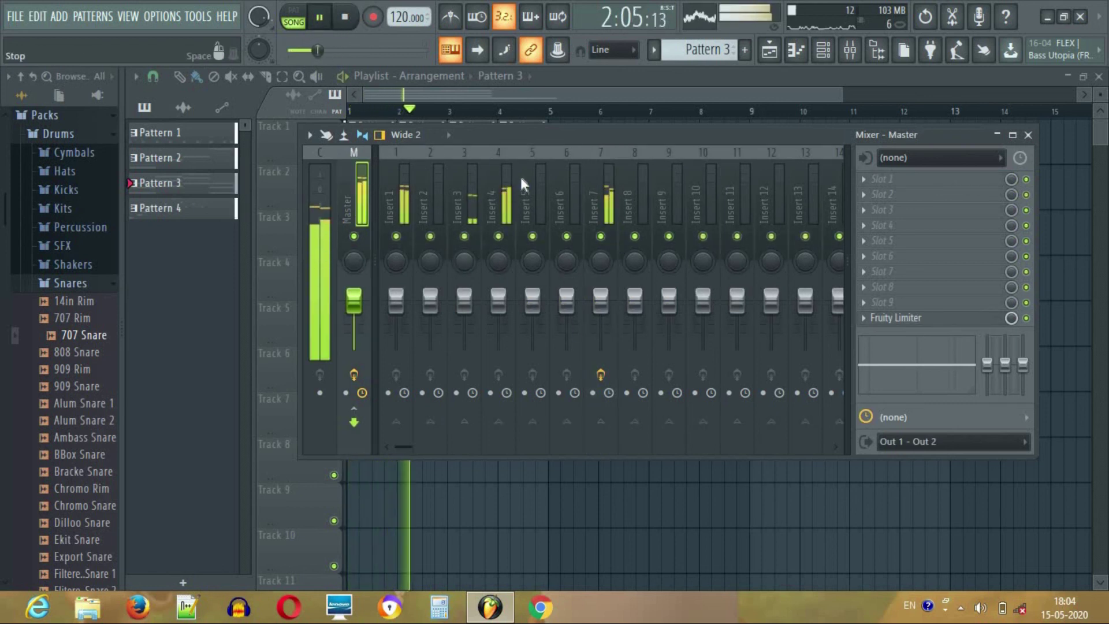
{"action": "key", "text": "space"}
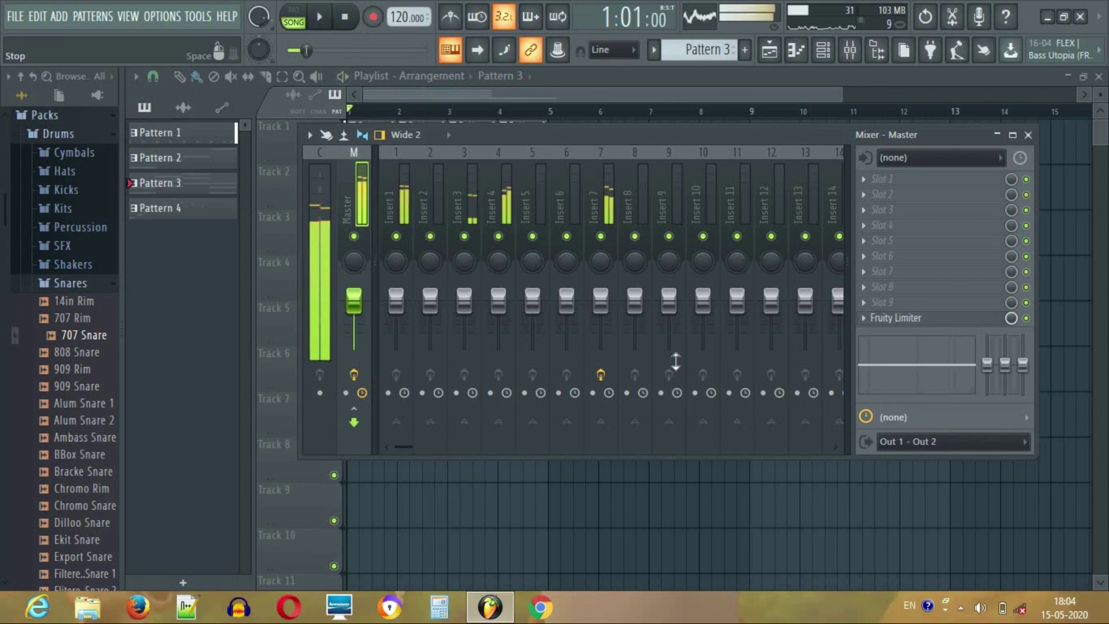
- Lower the Insert 7 volume fader to about -3.3 dB, try its panning knob and reselect the Master track
{"action": "mouse_move", "coordinate": [601, 301]}
{"action": "left_mouse_down"}
{"action": "mouse_move", "coordinate": [601, 345]}
{"action": "mouse_move", "coordinate": [601, 307]}
{"action": "left_mouse_up"}
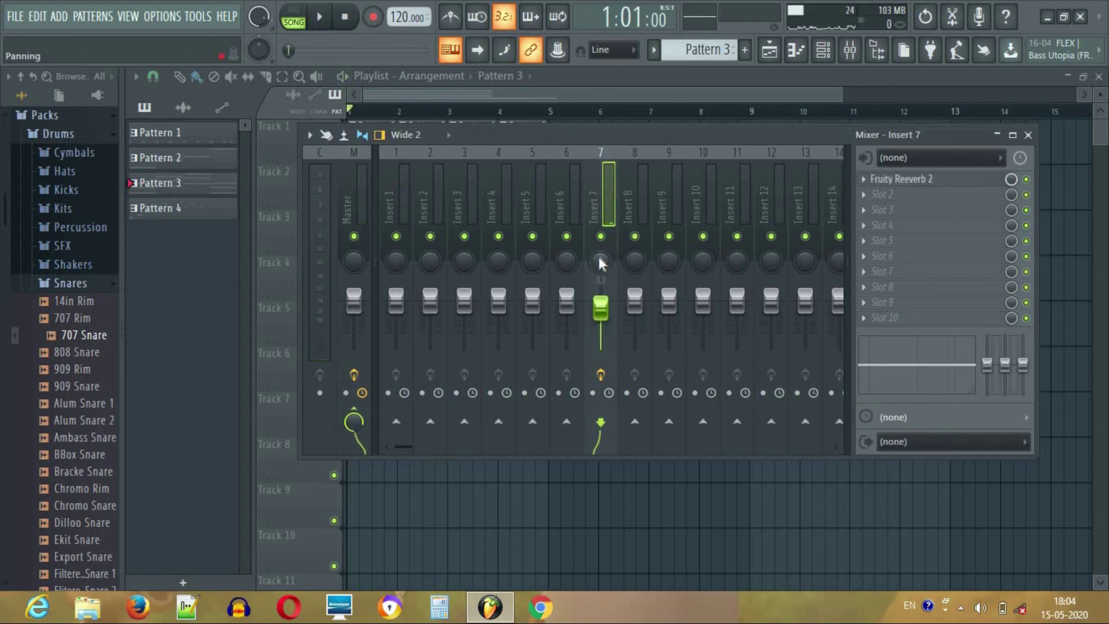
{"action": "left_click_drag", "start_coordinate": [598, 256], "coordinate": [598, 272]}
{"action": "left_click_drag", "start_coordinate": [597, 262], "coordinate": [597, 271]}
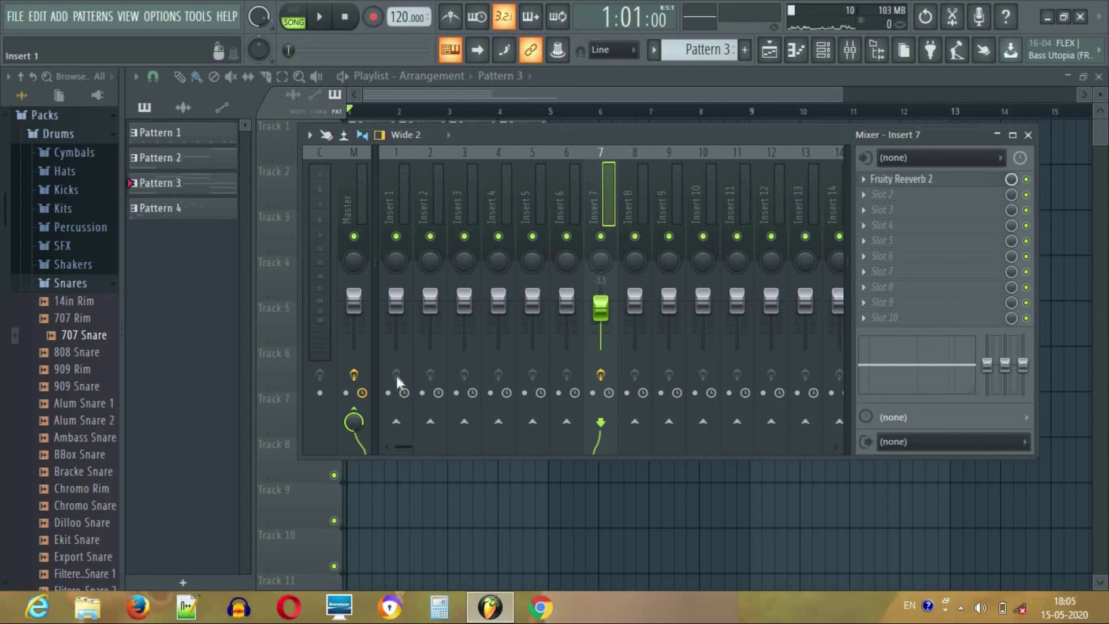
{"action": "left_click", "coordinate": [347, 193]}
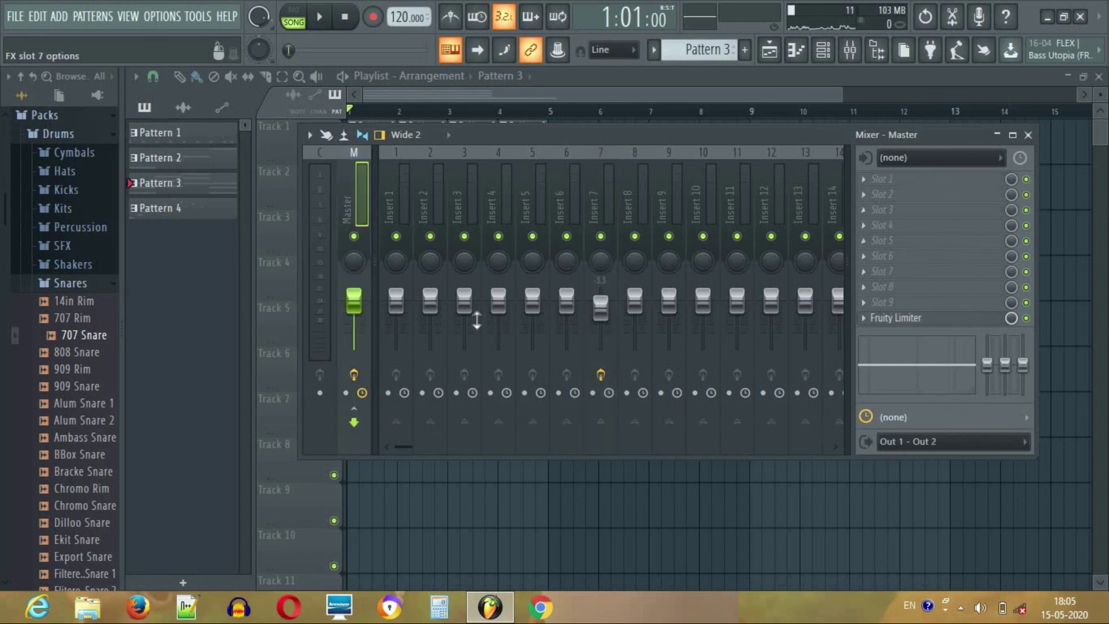